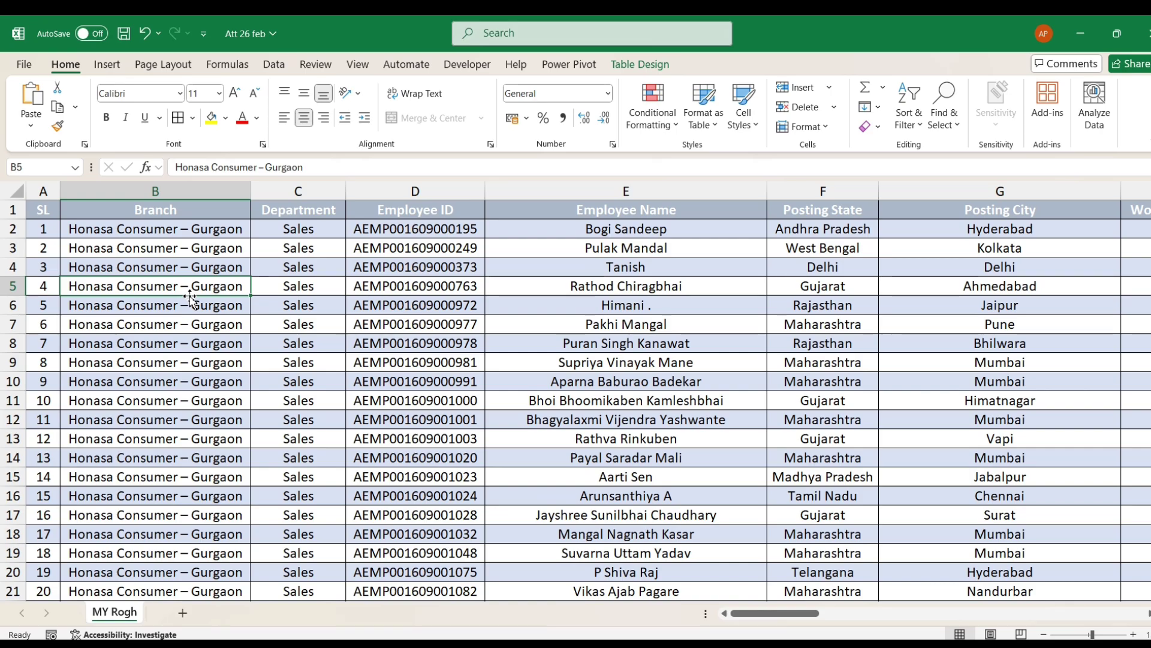
# Step: Look through the employee detail columns of the attendance table, from Department across to DOJ
pyautogui.hotkey('ctrl', 'Up')
pyautogui.press('Down')
pyautogui.press('Right')
pyautogui.press('Right')
pyautogui.press('Right')
pyautogui.press('Right')
pyautogui.press('Right')
pyautogui.press('Right')
pyautogui.press('Right')
pyautogui.press('Right')
pyautogui.press('Right')
pyautogui.press('Right')
pyautogui.press('Right')
pyautogui.press('Right')
pyautogui.press('Right')
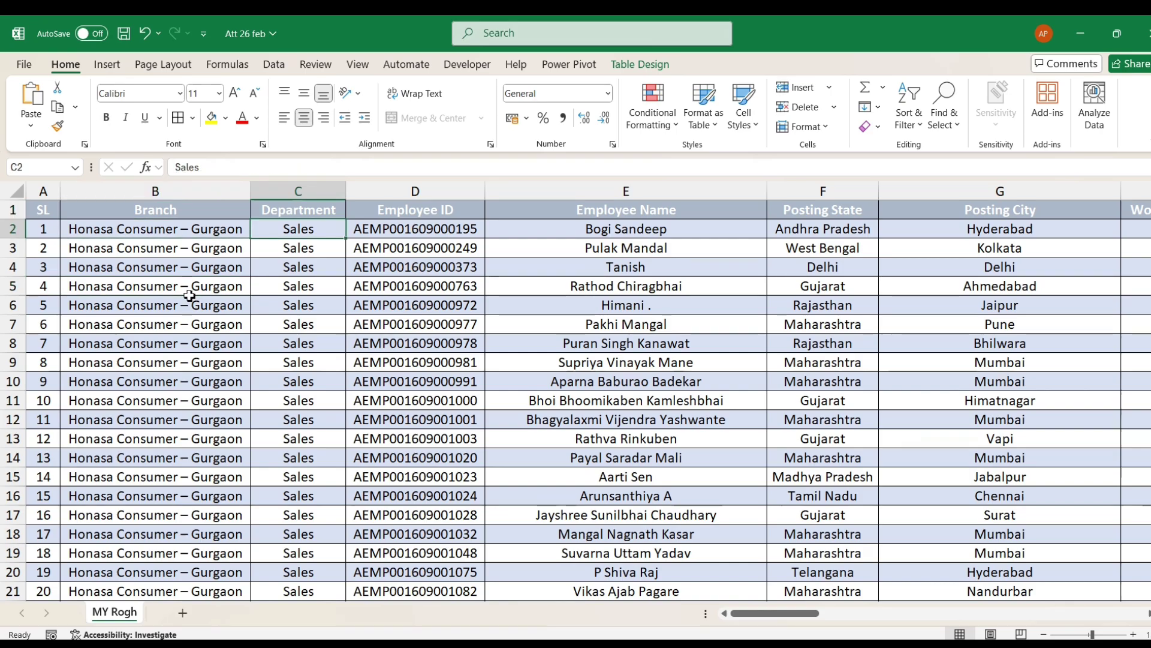
pyautogui.press('Left')
pyautogui.press('Left')
pyautogui.press('Left')
pyautogui.press('Left')
pyautogui.press('Left')
pyautogui.press('Left')
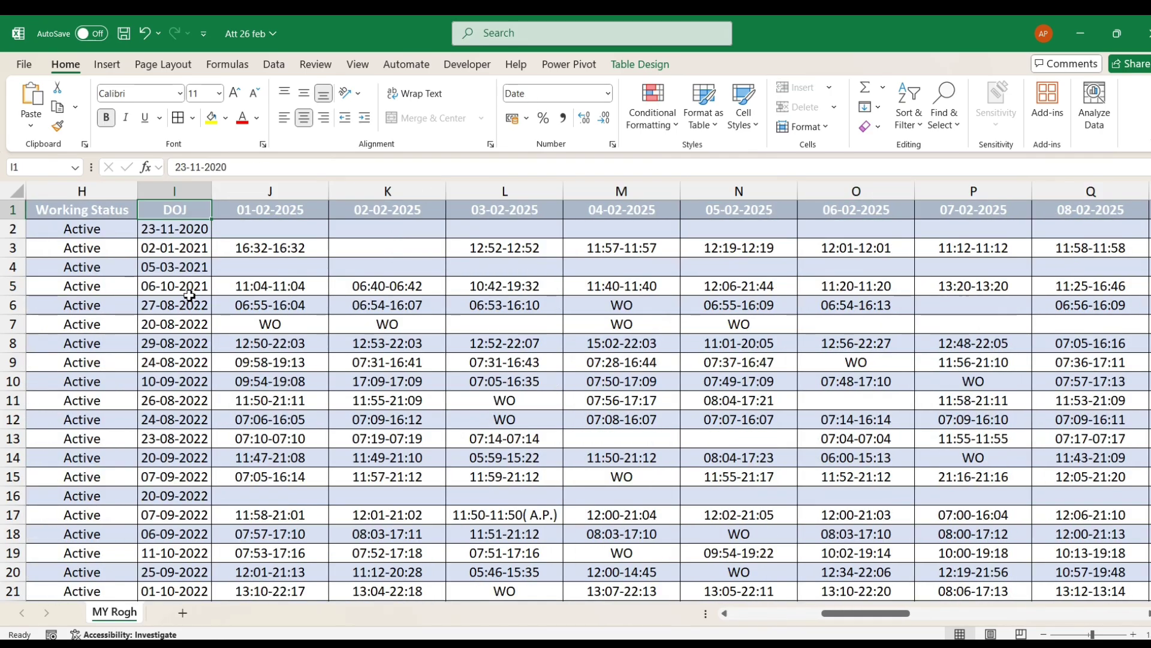
# Step: Examine the date headers of the attendance table from 01-02-2025 through 27-02-2025
pyautogui.press('Up')
pyautogui.press('Right')
pyautogui.press('Right')
pyautogui.press('Right')
pyautogui.press('Right')
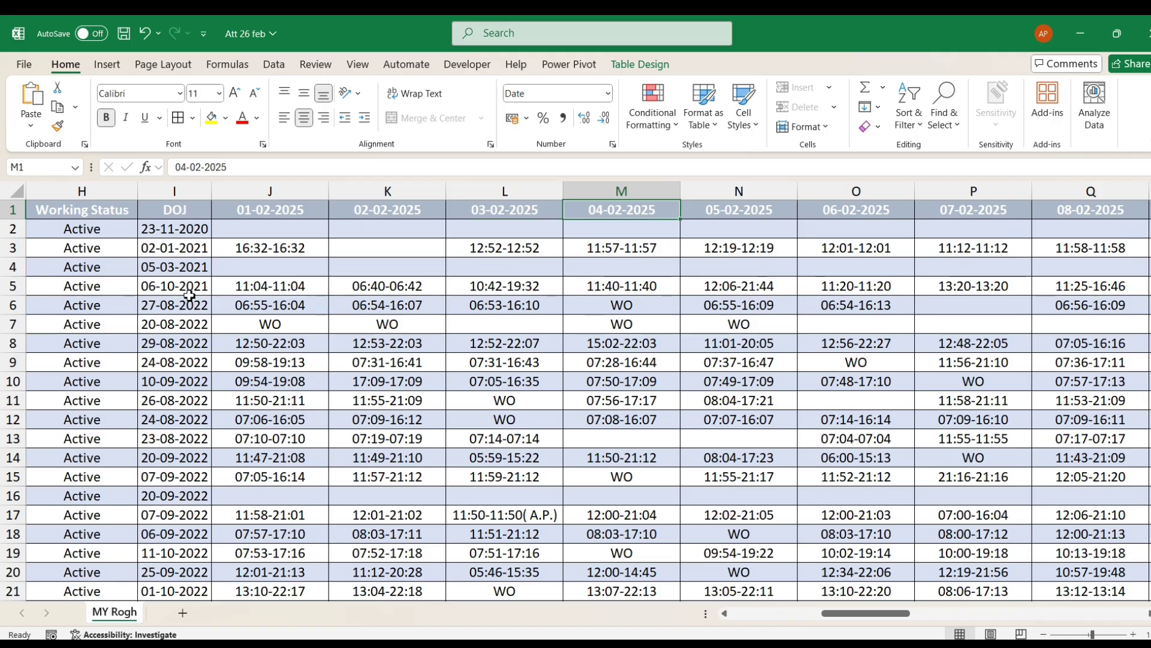
pyautogui.press('Right')
pyautogui.press('Right')
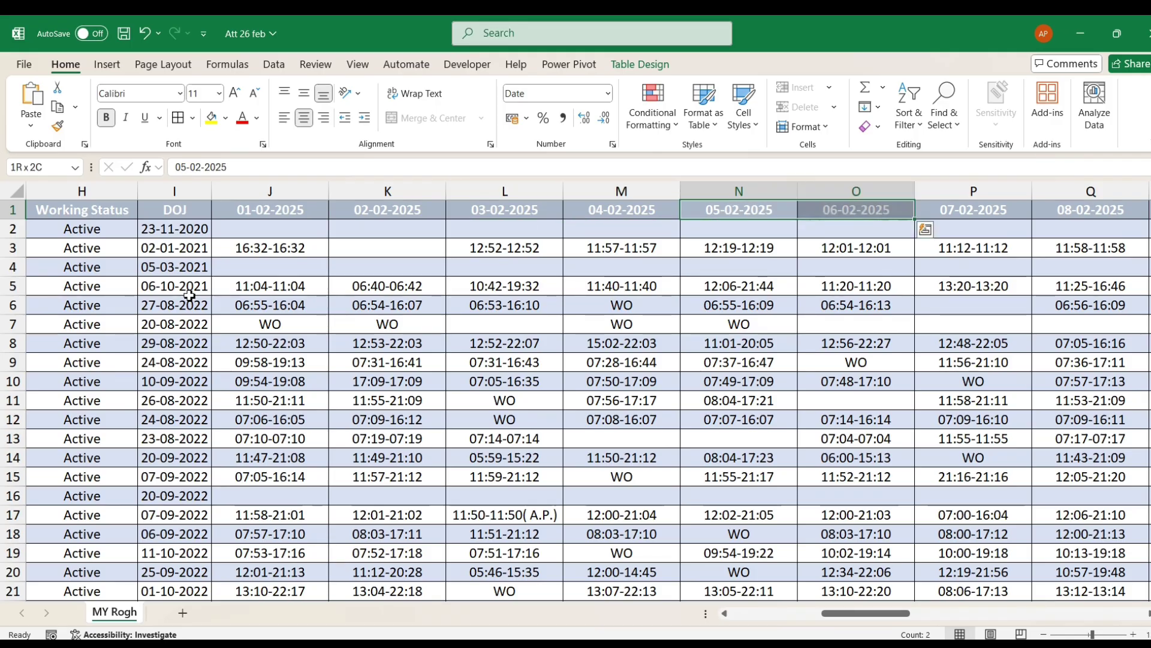
pyautogui.hotkey('ctrl', 'Right')
pyautogui.press('Left')
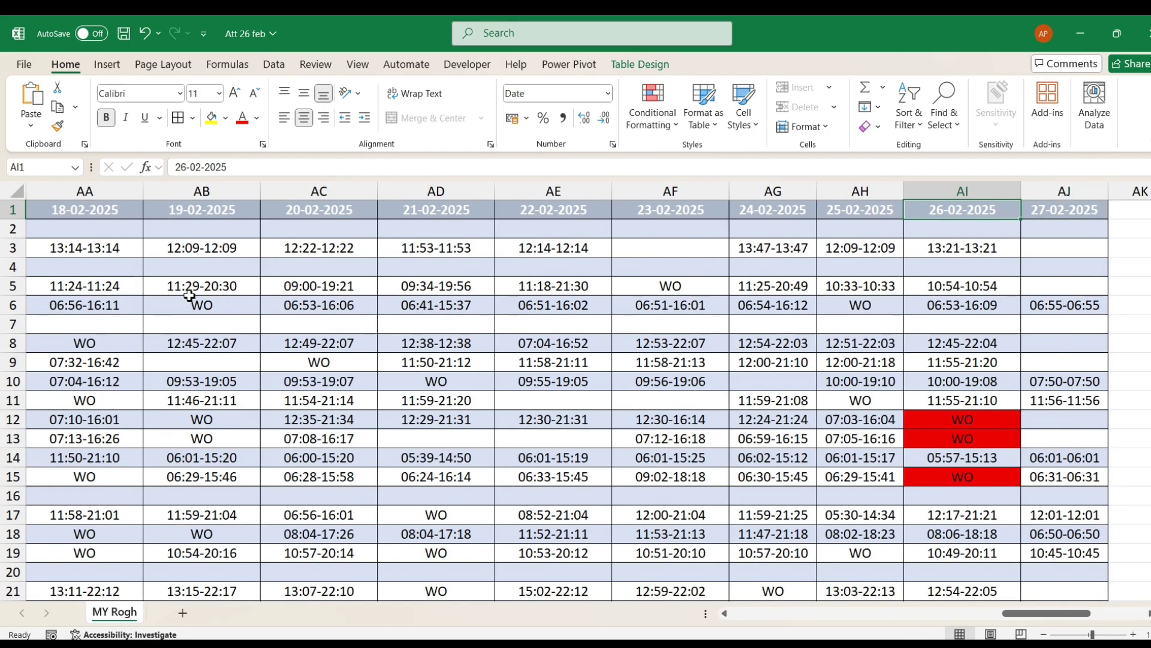
pyautogui.press('Right')
pyautogui.press('Right')
pyautogui.press('Down')
pyautogui.press('Right')
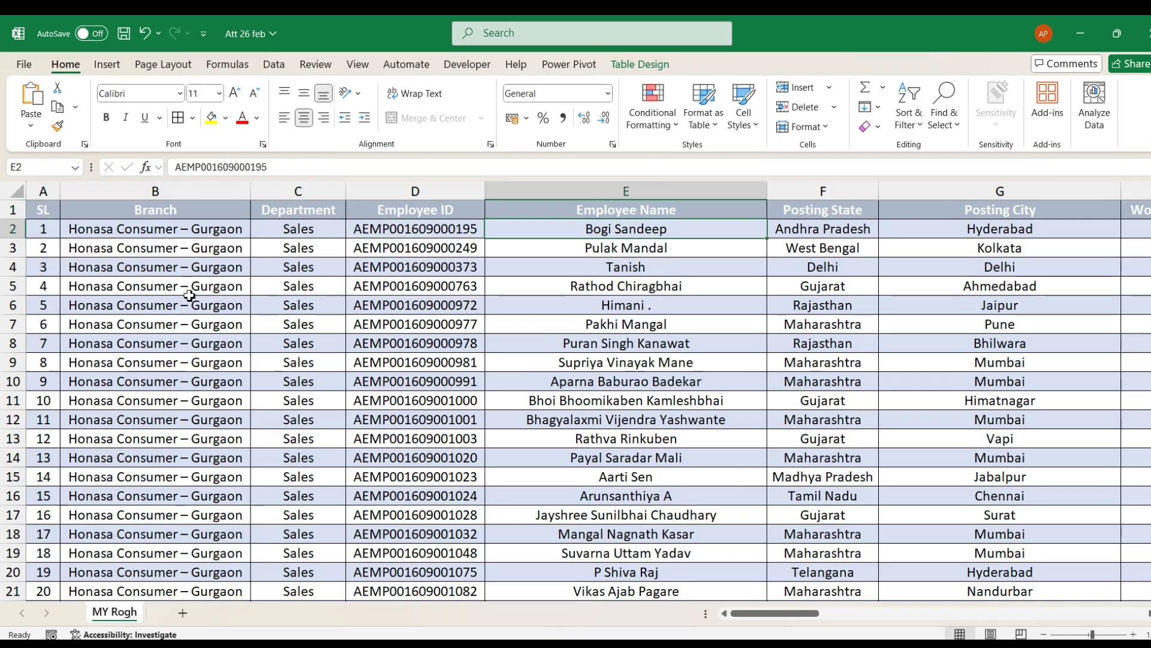
# Step: Examine the daily punch times and WO entries in the 07-02-2025 column, down to row 10
pyautogui.press('Right')
pyautogui.press('Right')
pyautogui.press('Right')
pyautogui.press('Right')
pyautogui.press('Right')
pyautogui.press('Right')
pyautogui.press('Right')
pyautogui.press('Right')
pyautogui.press('Right')
pyautogui.press('Right')
pyautogui.press('Right')
pyautogui.press('Right')
pyautogui.press('Right')
pyautogui.press('Right')
pyautogui.press('Right')
pyautogui.press('Right')
pyautogui.press('Left')
pyautogui.press('Left')
pyautogui.press('Left')
pyautogui.press('Left')
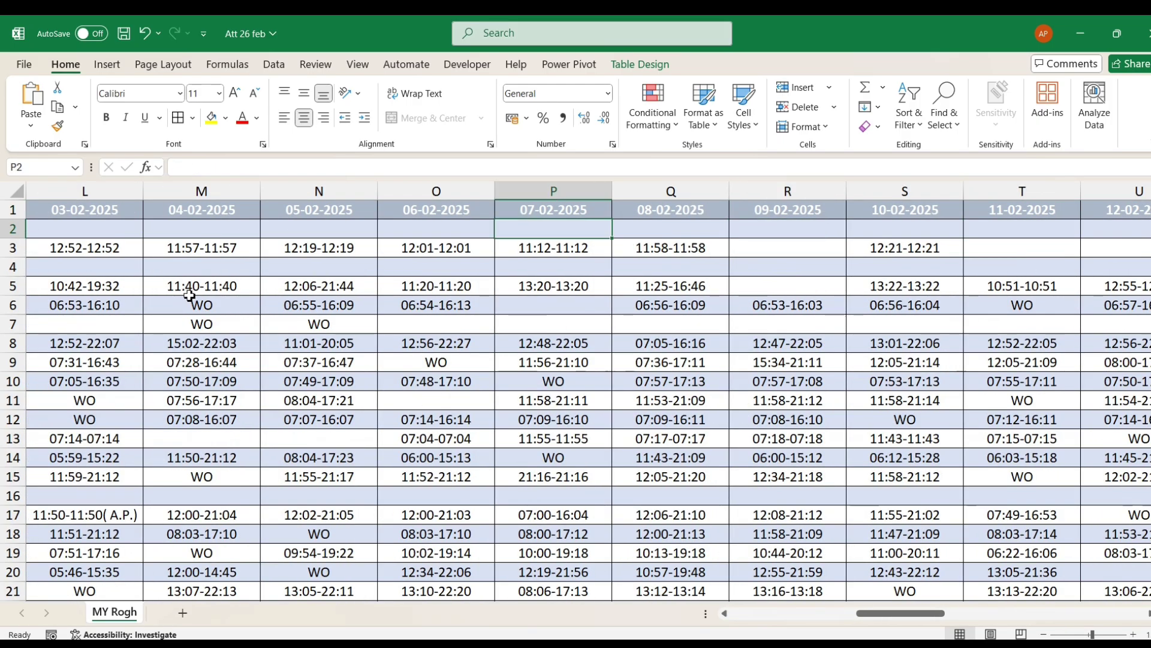
pyautogui.press('Down')
pyautogui.press('Down')
pyautogui.press('Down')
pyautogui.press('Down')
pyautogui.press('Down')
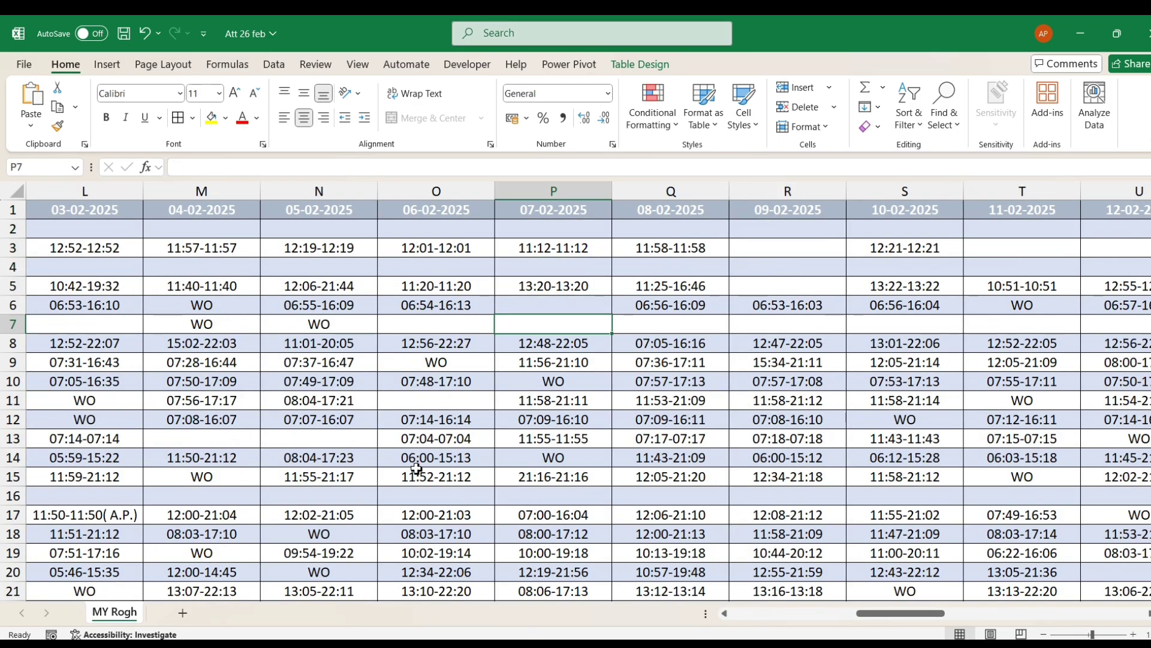
pyautogui.click(542, 366)
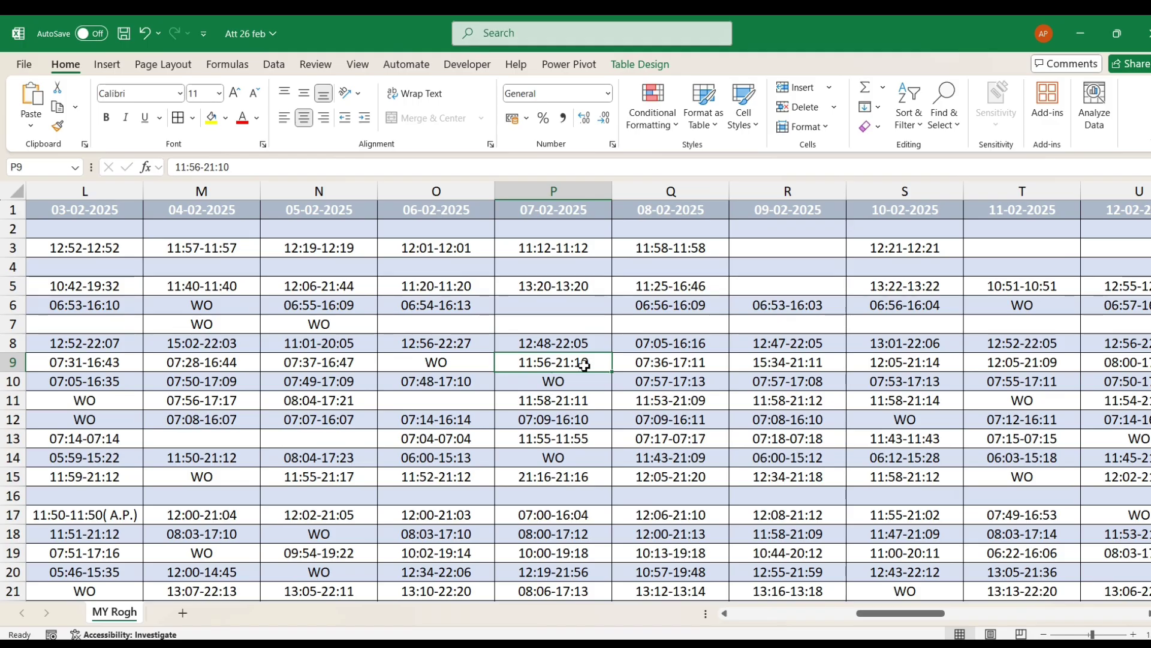
pyautogui.press('Down')
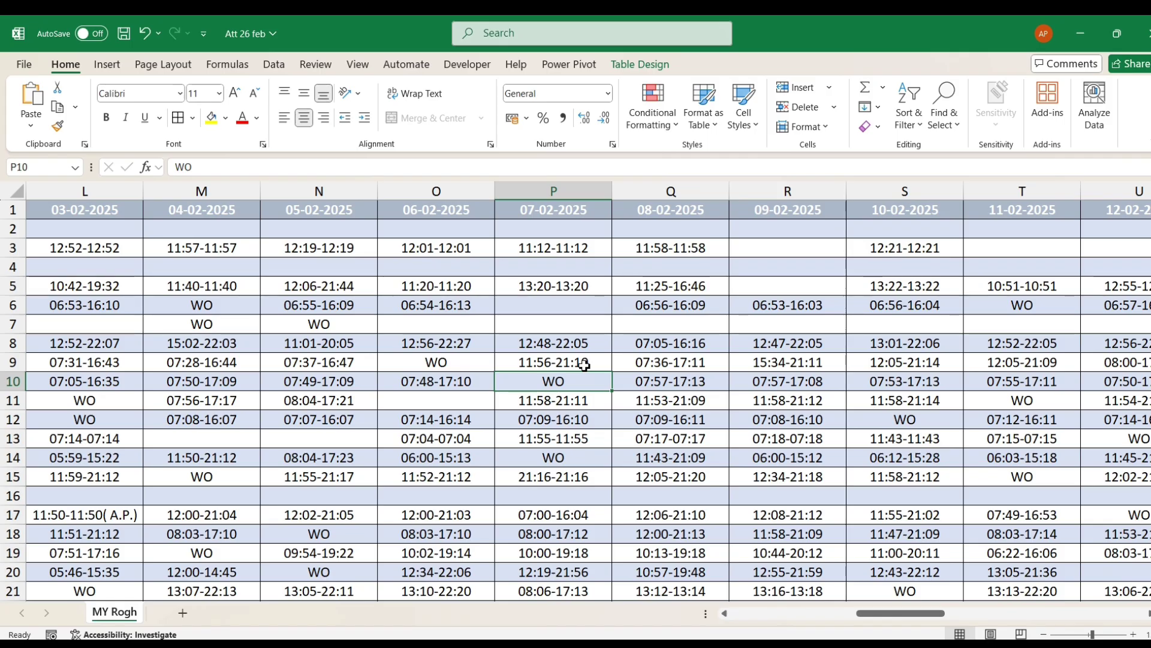
# Step: Review the header row from 07-02-2025 to beyond the table's last date column
pyautogui.hotkey('ctrl', 'Up')
pyautogui.hotkey('ctrl', 'Up')
pyautogui.hotkey('ctrl', 'Up')
pyautogui.hotkey('ctrl', 'Up')
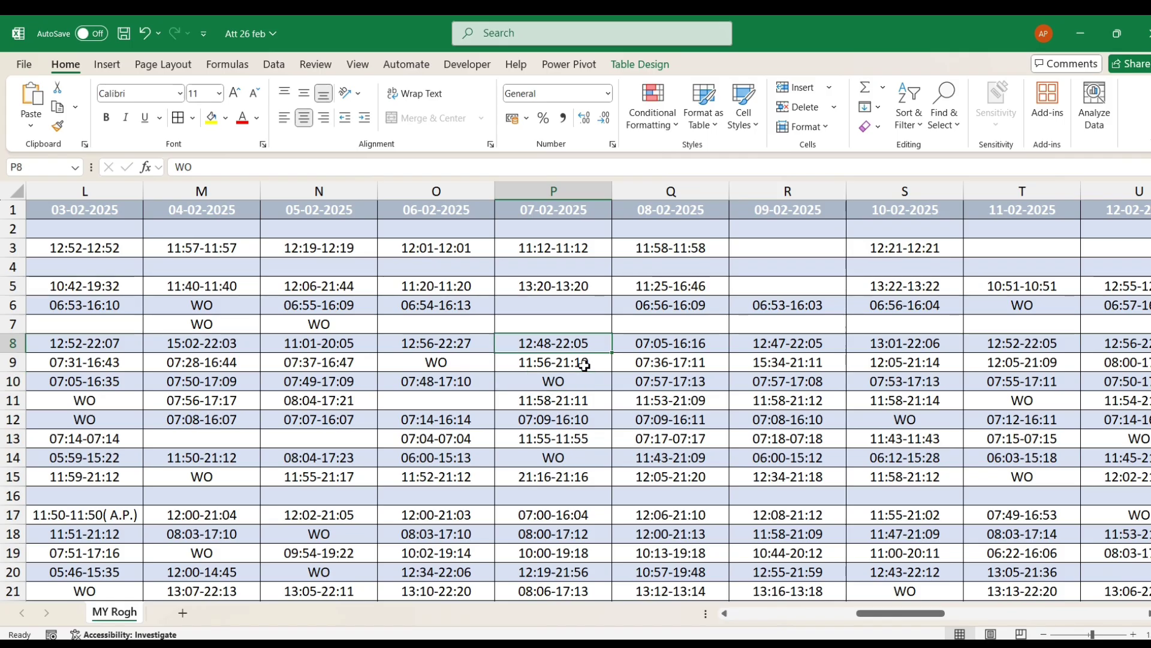
pyautogui.press('Left')
pyautogui.press('Right')
pyautogui.press('Right')
pyautogui.press('Right')
pyautogui.press('Right')
pyautogui.press('Right')
pyautogui.press('Right')
pyautogui.press('Right')
pyautogui.press('Right')
pyautogui.press('Right')
pyautogui.press('Right')
pyautogui.press('Right')
pyautogui.press('Right')
pyautogui.press('Right')
pyautogui.press('Right')
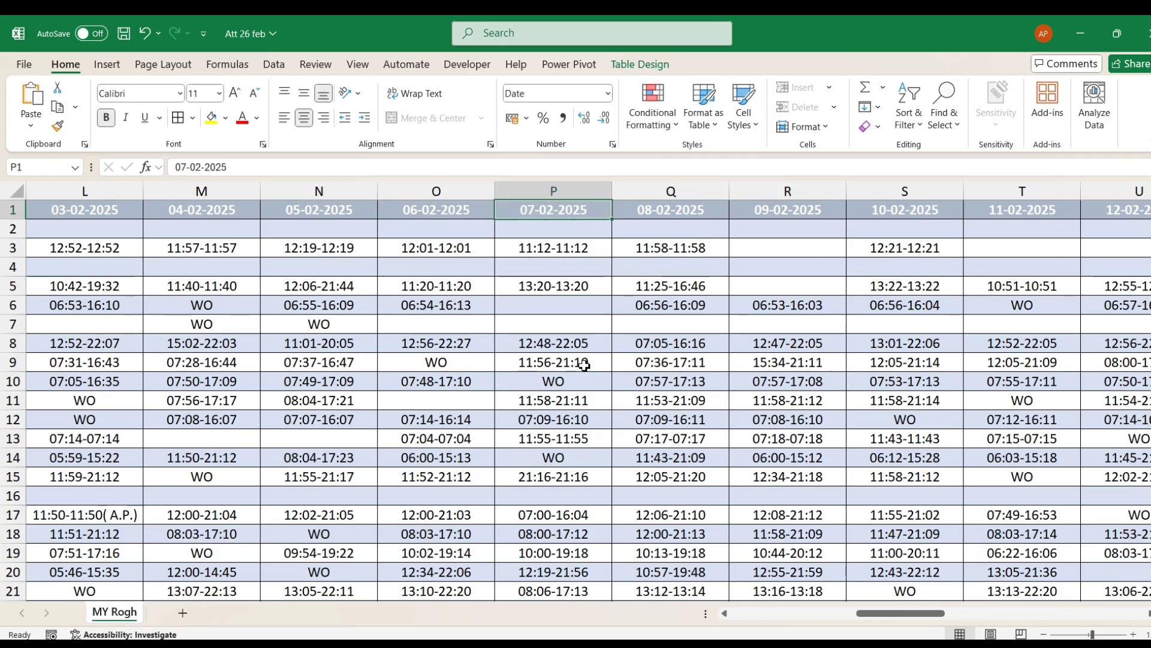
pyautogui.press('Right')
pyautogui.press('Right')
pyautogui.press('Right')
pyautogui.press('Right')
pyautogui.press('Right')
pyautogui.press('Right')
pyautogui.press('Right')
pyautogui.press('Right')
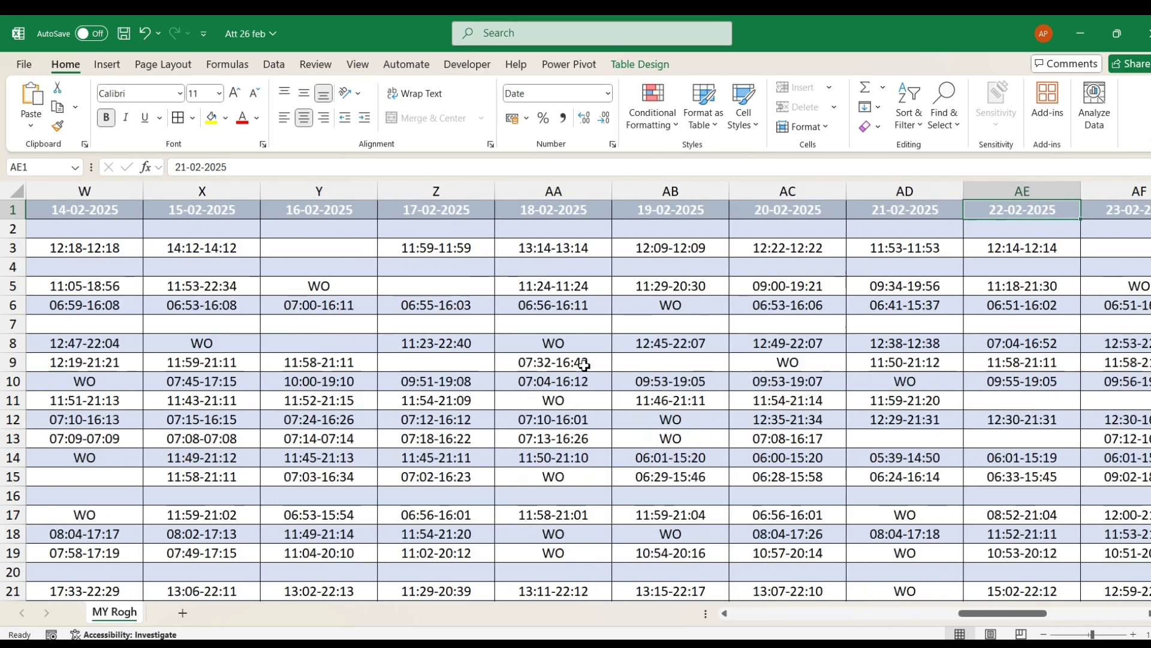
pyautogui.press('Right')
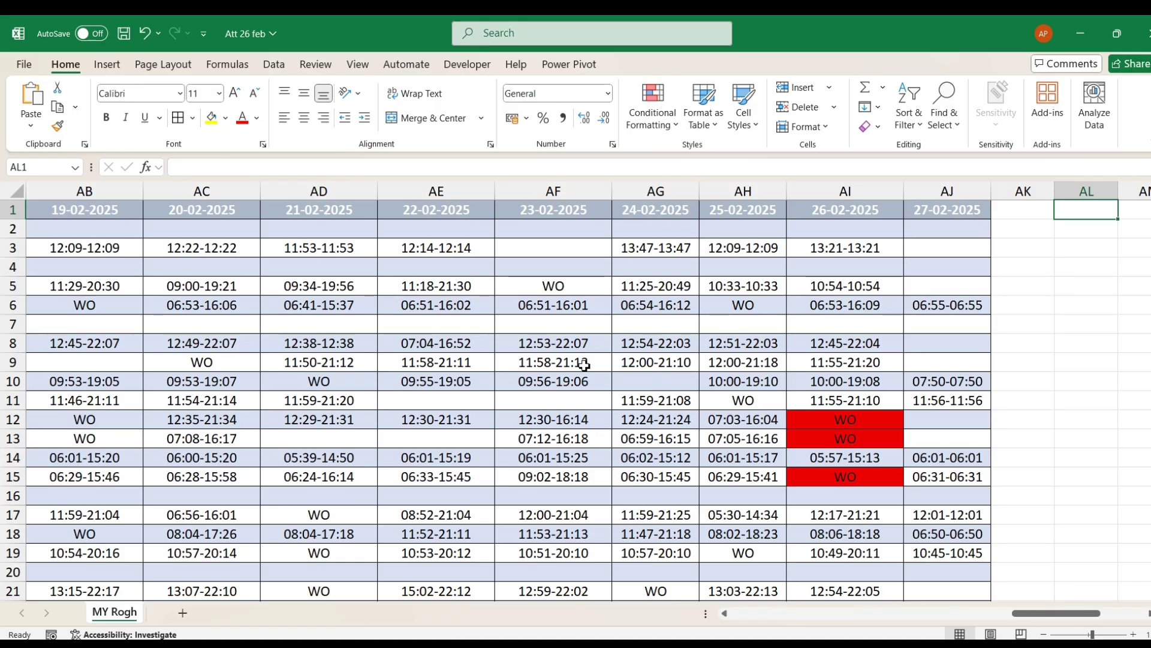
# Step: Go over the header row again from the first column into the mid-February dates and back to the employee details
pyautogui.hotkey('ctrl', 'Home')
pyautogui.press('Right')
pyautogui.press('Right')
pyautogui.press('Right')
pyautogui.press('Right')
pyautogui.press('Right')
pyautogui.press('Right')
pyautogui.press('Right')
pyautogui.press('Right')
pyautogui.press('Right')
pyautogui.press('Right')
pyautogui.press('Right')
pyautogui.press('Right')
pyautogui.press('Right')
pyautogui.press('Right')
pyautogui.press('Right')
pyautogui.press('Right')
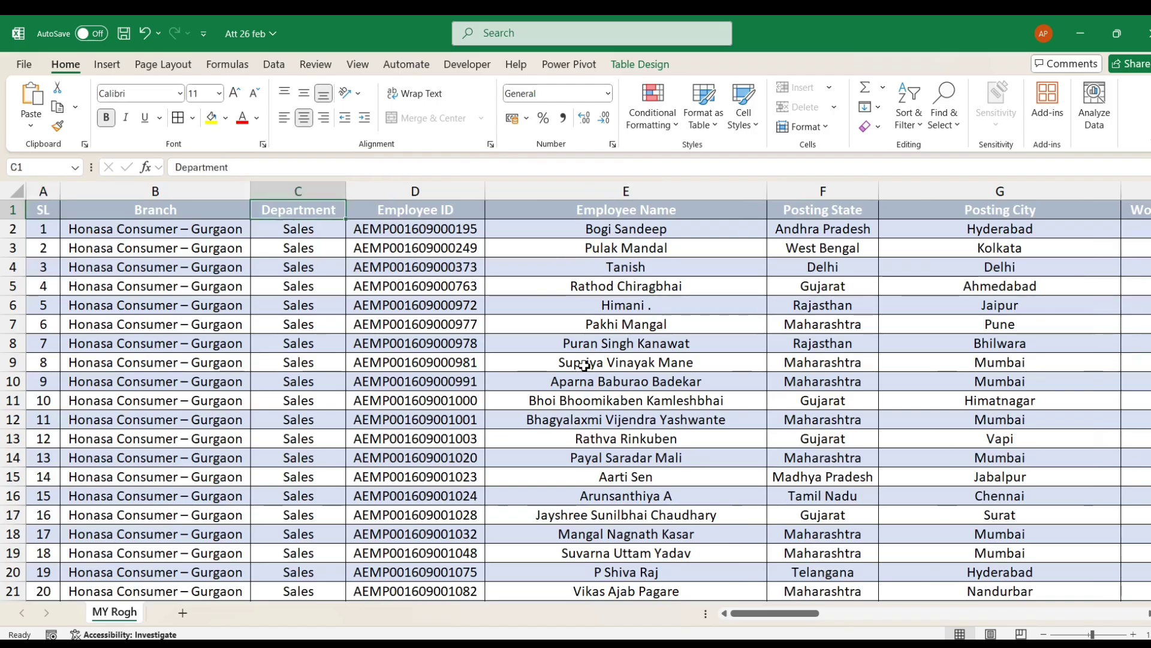
pyautogui.press('Right')
pyautogui.press('Right')
pyautogui.press('Right')
pyautogui.press('Right')
pyautogui.press('Left')
pyautogui.press('Left')
pyautogui.press('Left')
pyautogui.press('Left')
pyautogui.press('Left')
pyautogui.press('Left')
pyautogui.press('Left')
pyautogui.press('Left')
pyautogui.press('Left')
pyautogui.press('Left')
pyautogui.press('Left')
pyautogui.press('Left')
pyautogui.press('Left')
pyautogui.press('Left')
pyautogui.press('Left')
pyautogui.press('Left')
pyautogui.press('Left')
pyautogui.press('Left')
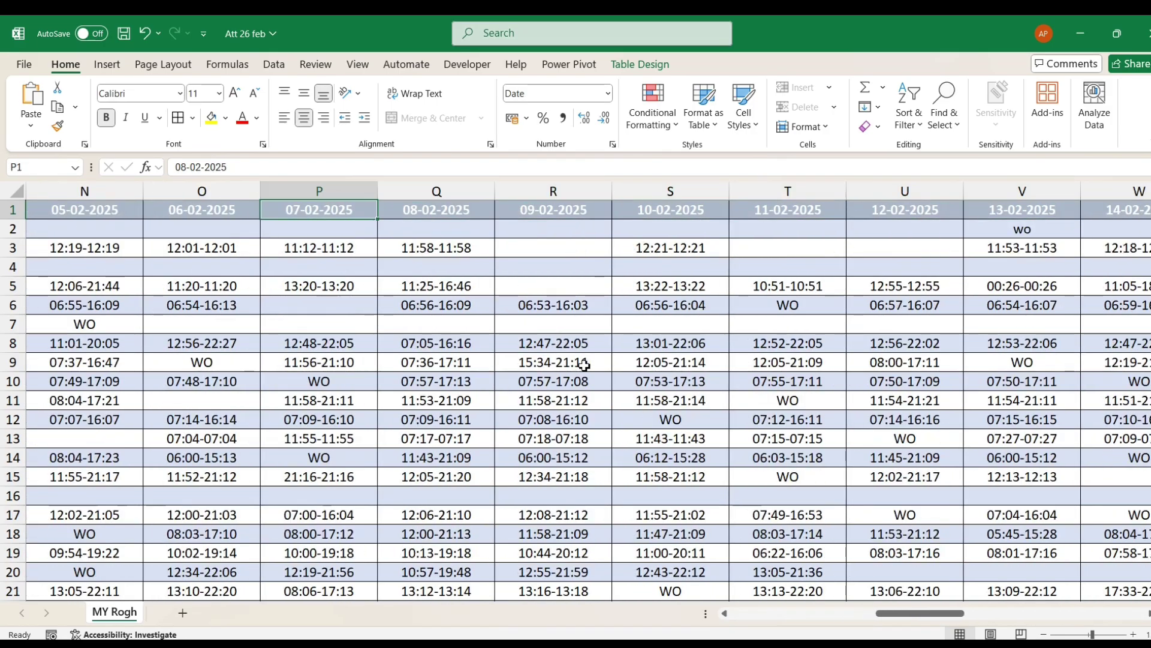
pyautogui.press('Right')
pyautogui.press('Right')
pyautogui.press('Right')
pyautogui.press('Right')
pyautogui.press('Right')
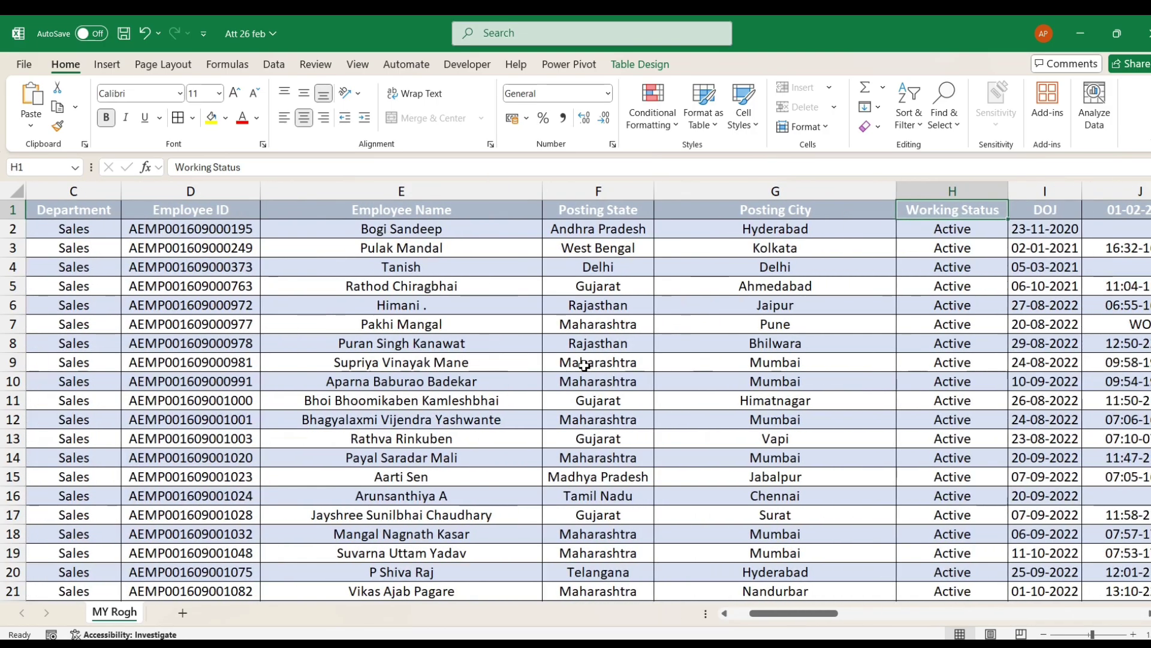
# Step: Inspect the joining dates in the DOJ column alongside the early-February attendance entries
pyautogui.press('Down')
pyautogui.press('Right')
pyautogui.press('Right')
pyautogui.press('Right')
pyautogui.press('Right')
pyautogui.press('Left')
pyautogui.press('Down')
pyautogui.press('Down')
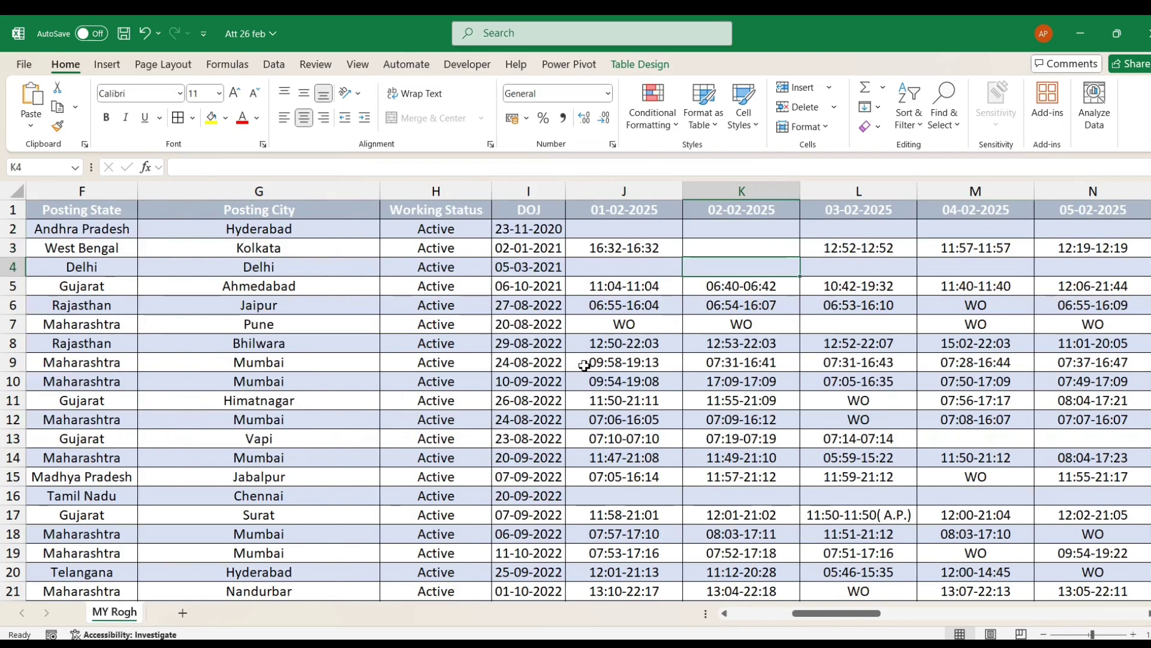
pyautogui.click(528, 204)
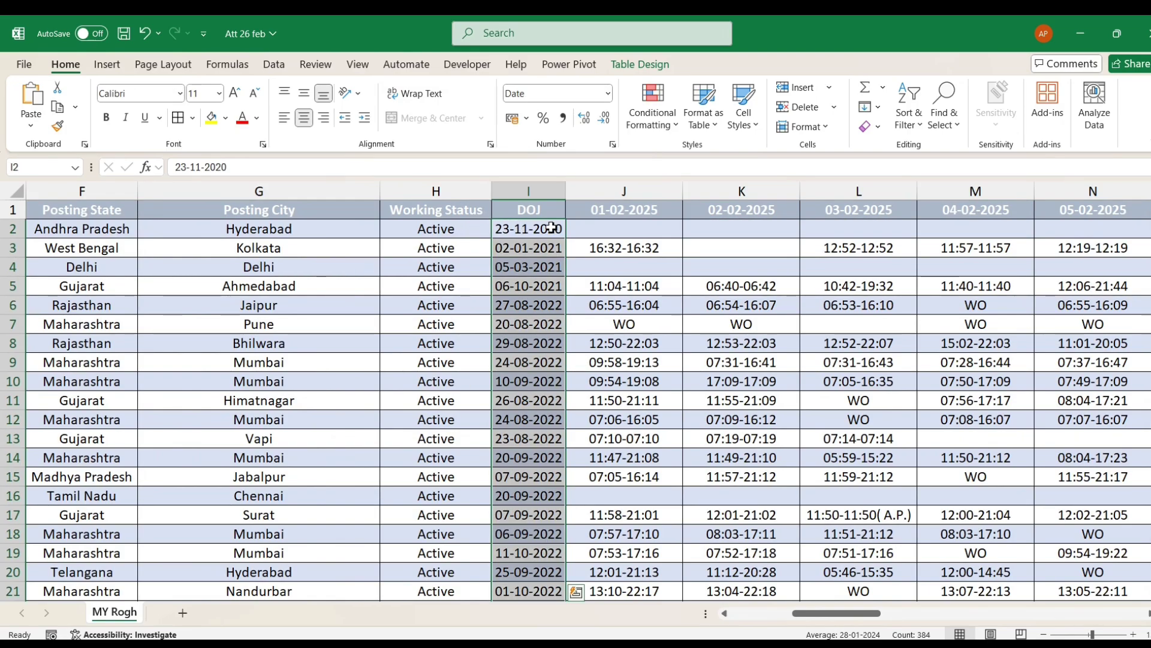
pyautogui.click(582, 228)
pyautogui.click(547, 231)
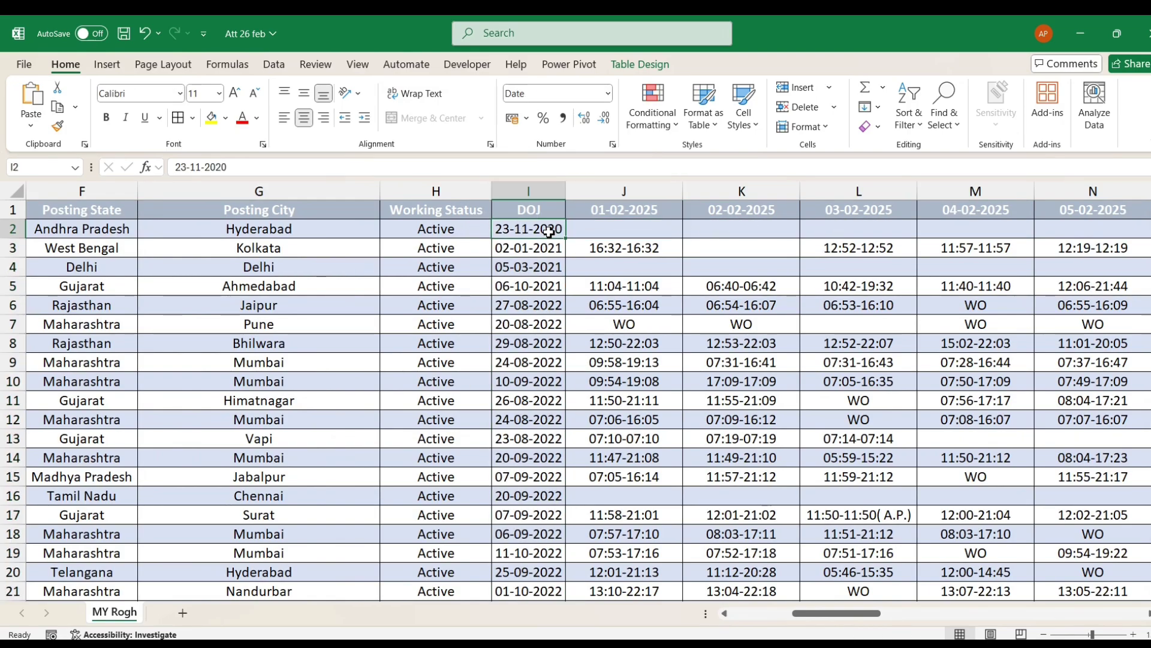
pyautogui.click(617, 251)
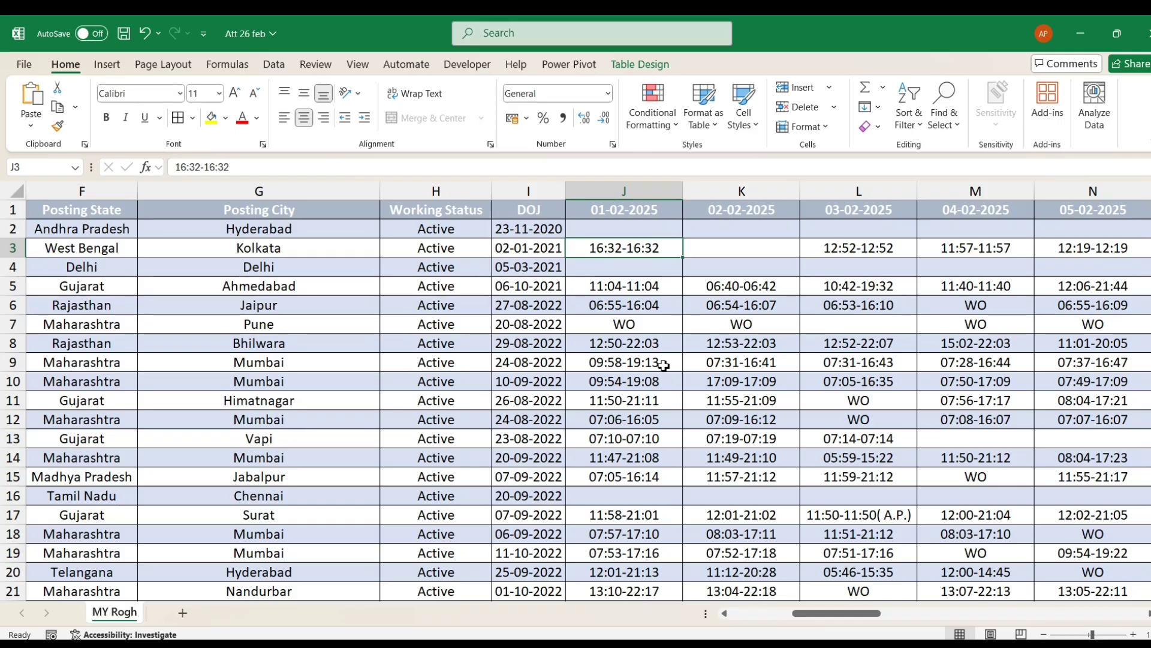
pyautogui.click(536, 332)
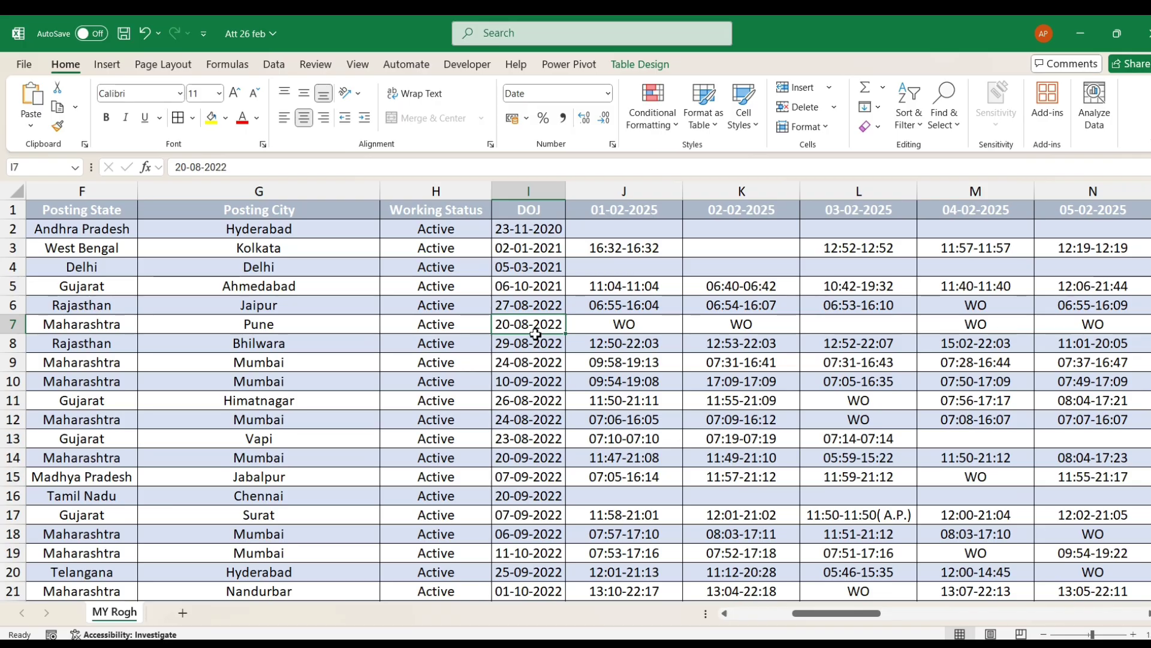
# Step: Return to the table's first cell and check the extent of the header row
pyautogui.press('Home')
pyautogui.hotkey('ctrl', 'Home')
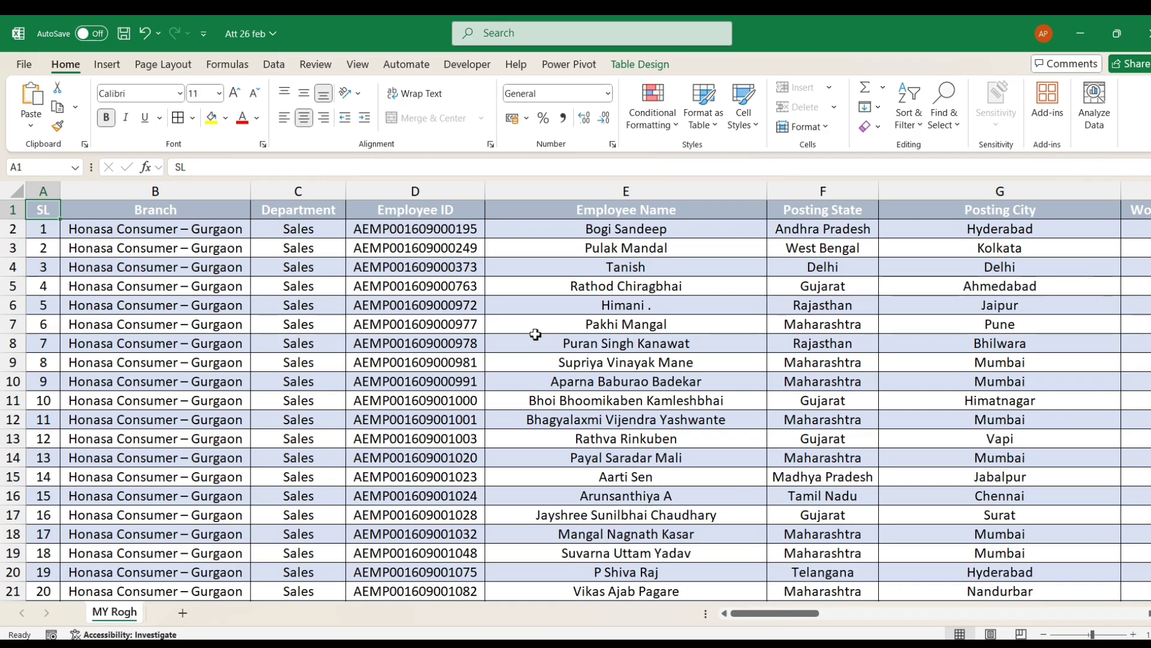
pyautogui.hotkey('ctrl', 'Right')
pyautogui.press('Left')
pyautogui.hotkey('ctrl', 'Left')
pyautogui.press('Right')
pyautogui.press('Right')
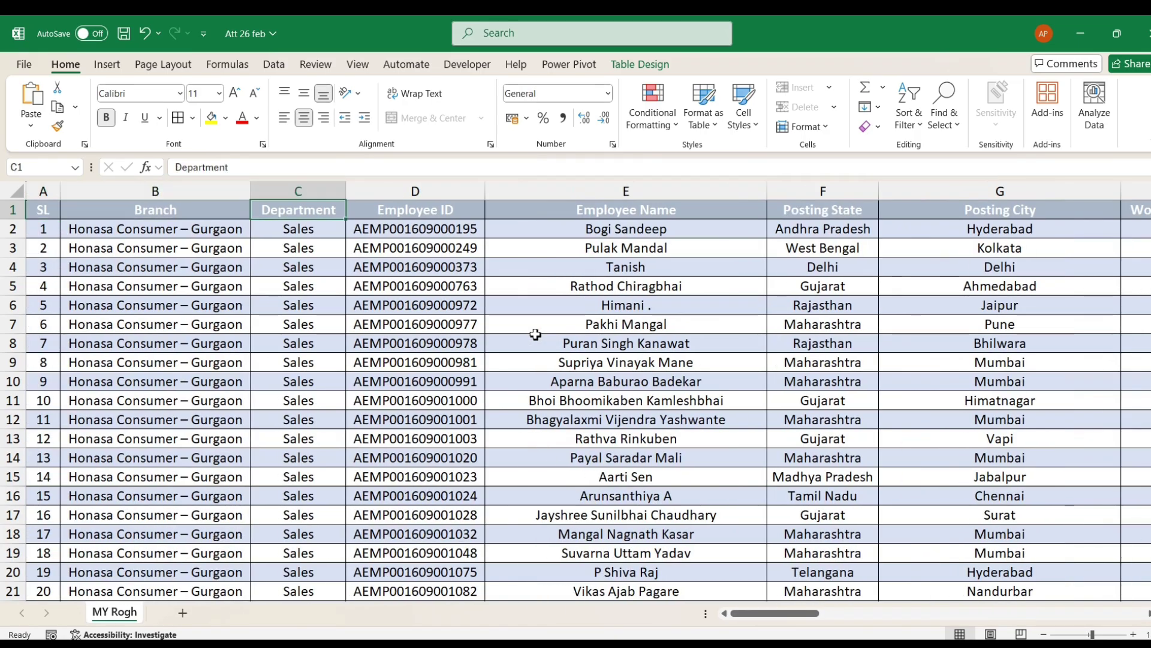
# Step: Review the header row from Department to the 12-02-2025 column and back to the first employee-detail columns
pyautogui.press('Right')
pyautogui.press('Right')
pyautogui.press('Right')
pyautogui.press('Right')
pyautogui.press('Right')
pyautogui.press('Right')
pyautogui.press('Right')
pyautogui.press('Right')
pyautogui.press('Right')
pyautogui.press('Right')
pyautogui.press('Right')
pyautogui.press('Right')
pyautogui.press('Right')
pyautogui.press('Right')
pyautogui.press('Right')
pyautogui.press('Right')
pyautogui.press('Right')
pyautogui.press('Right')
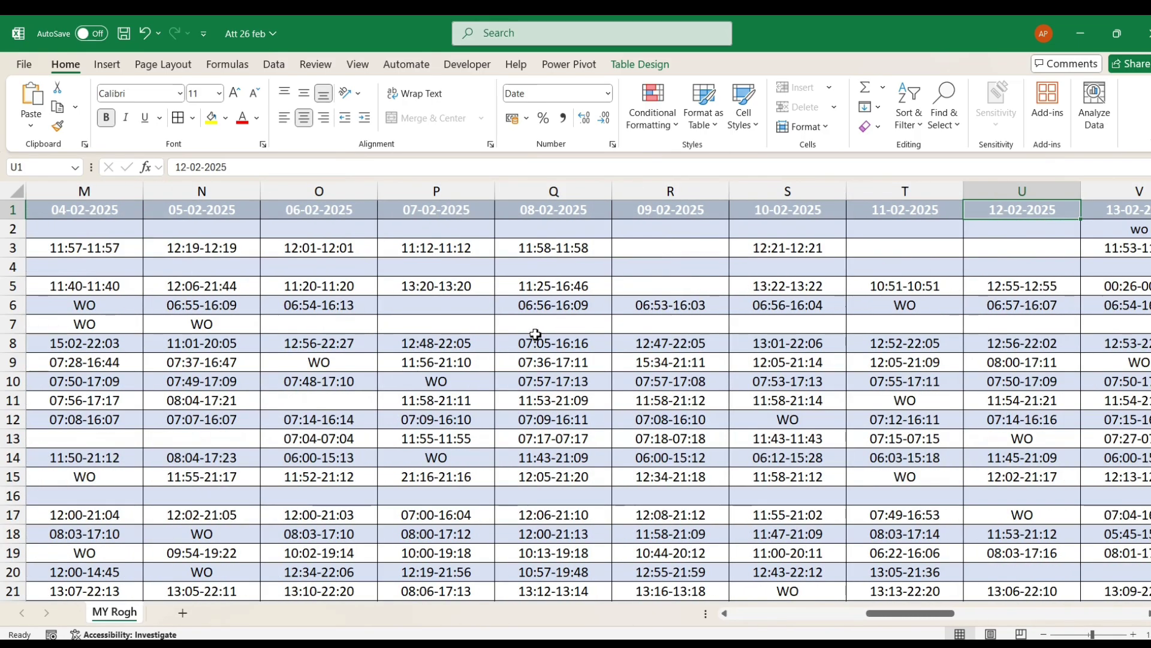
pyautogui.press('Left')
pyautogui.press('Left')
pyautogui.press('Left')
pyautogui.press('Left')
pyautogui.press('Left')
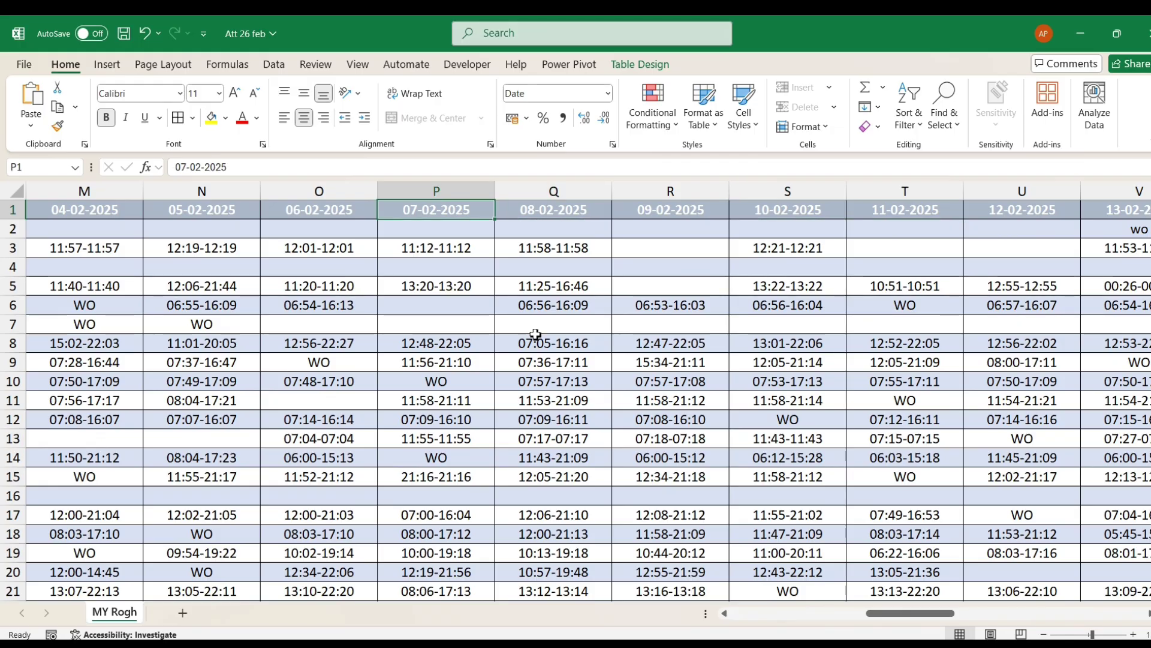
pyautogui.press('Left')
pyautogui.press('Left')
pyautogui.press('Left')
pyautogui.press('Left')
pyautogui.press('Left')
pyautogui.press('Left')
pyautogui.press('Left')
pyautogui.press('Left')
pyautogui.press('Left')
pyautogui.press('Left')
pyautogui.press('Left')
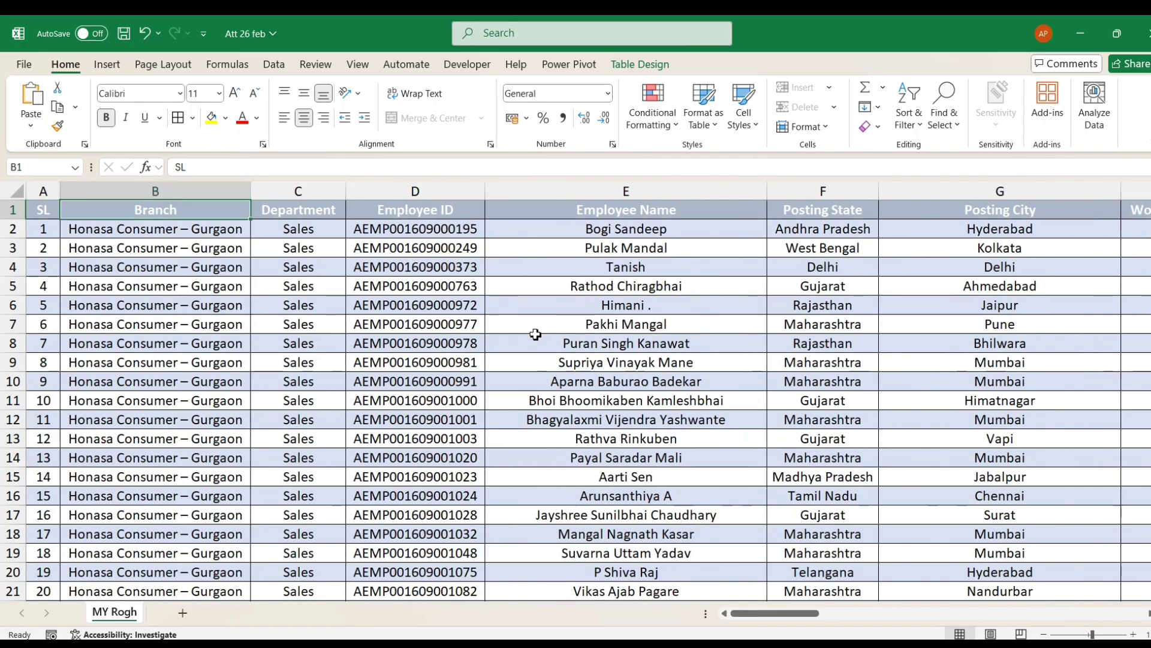
# Step: Examine the employee-detail headers again and follow them into the date columns up to 04-02-2025
pyautogui.press('Right')
pyautogui.press('Down')
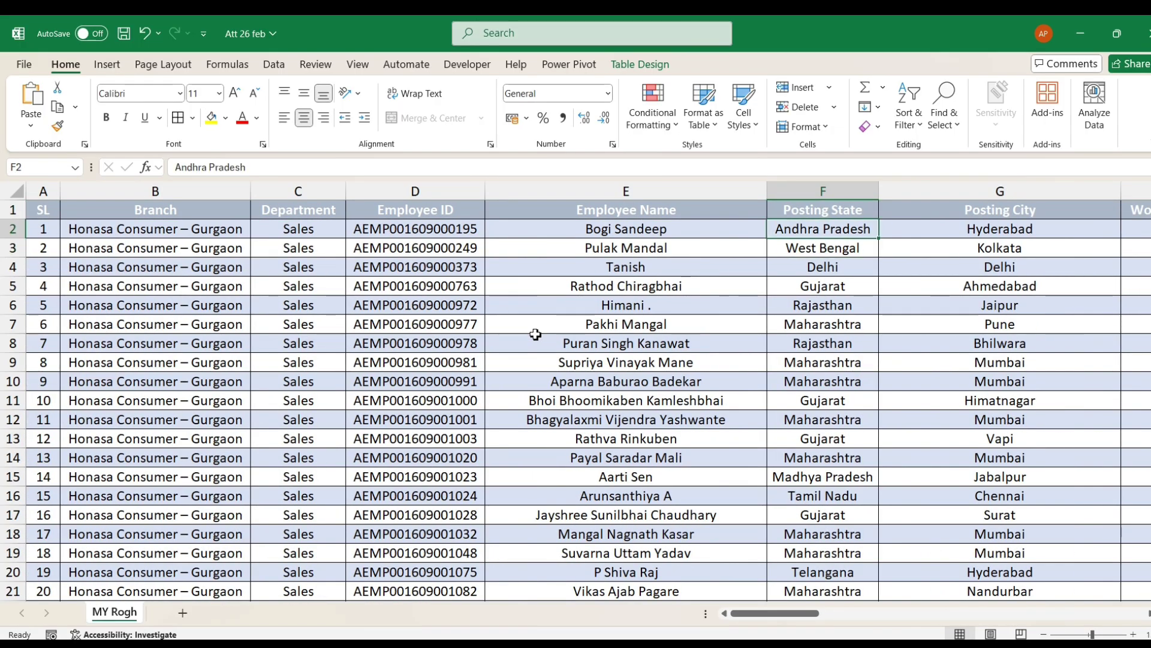
pyautogui.press('Up')
pyautogui.press('Right')
pyautogui.press('Right')
pyautogui.press('Right')
pyautogui.press('Right')
pyautogui.press('Right')
pyautogui.press('Right')
pyautogui.press('Right')
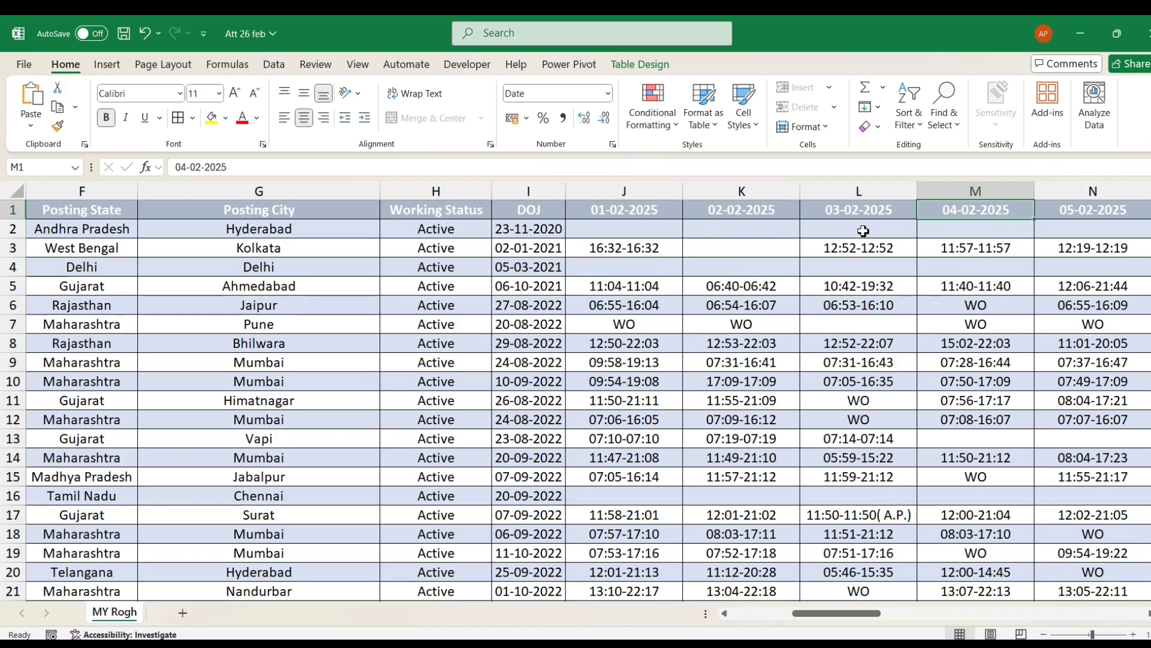
pyautogui.press('Left')
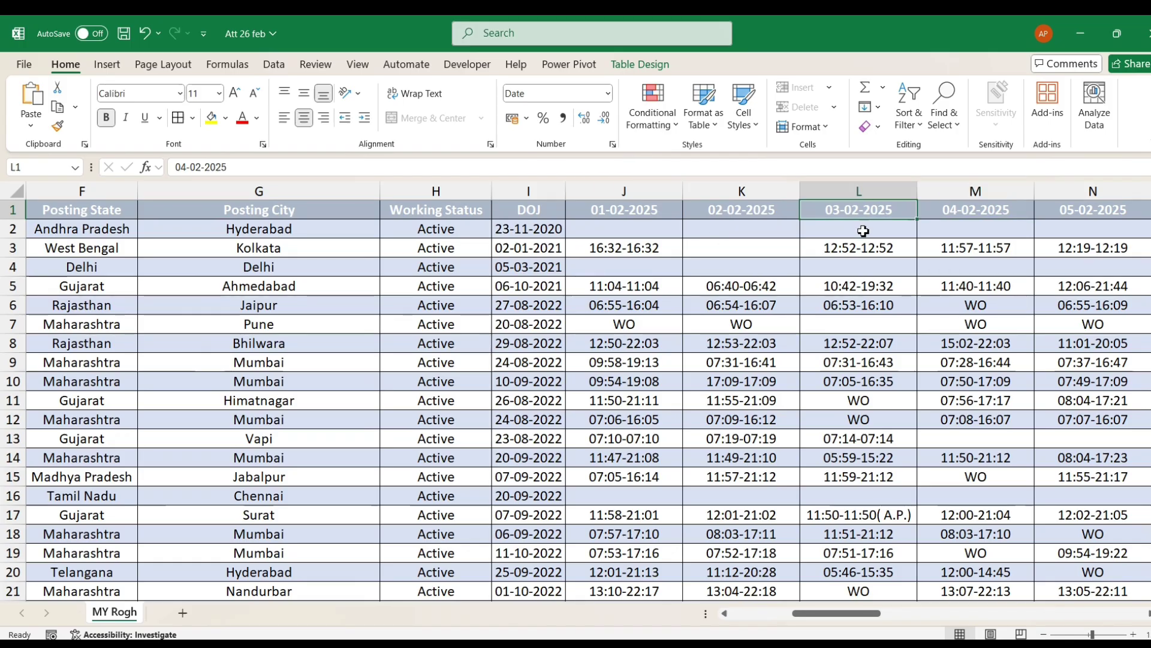
# Step: Return to the table's first cell and open the attendance table as a query in the Power Query Editor
pyautogui.hotkey('ctrl', 'Home')
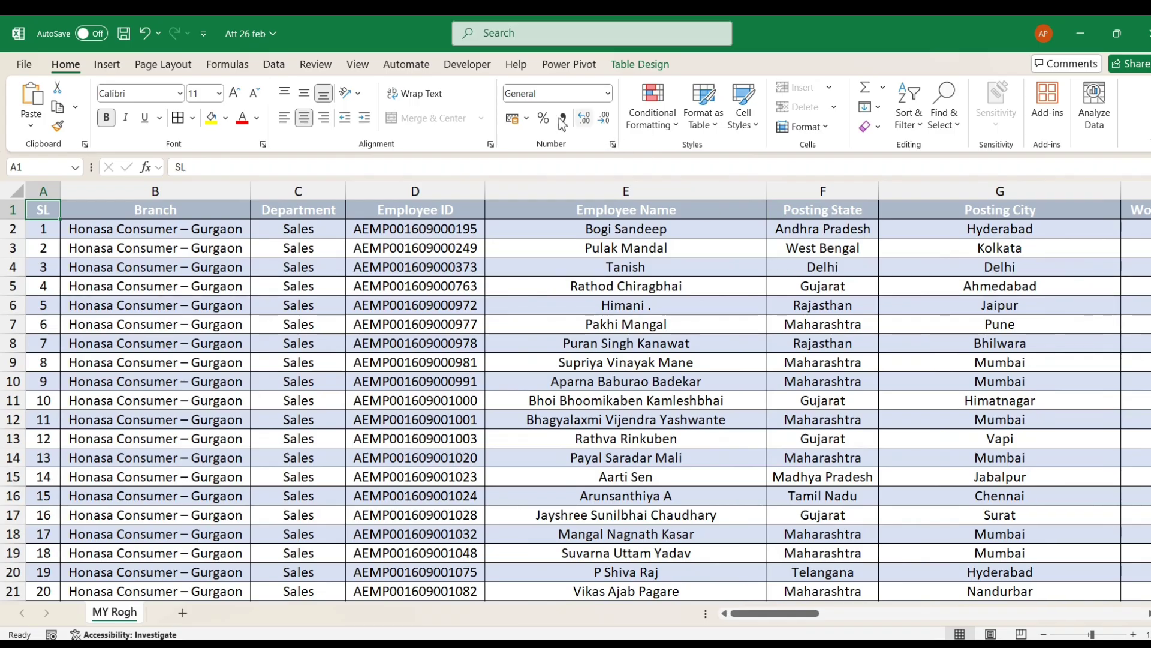
pyautogui.click(275, 68)
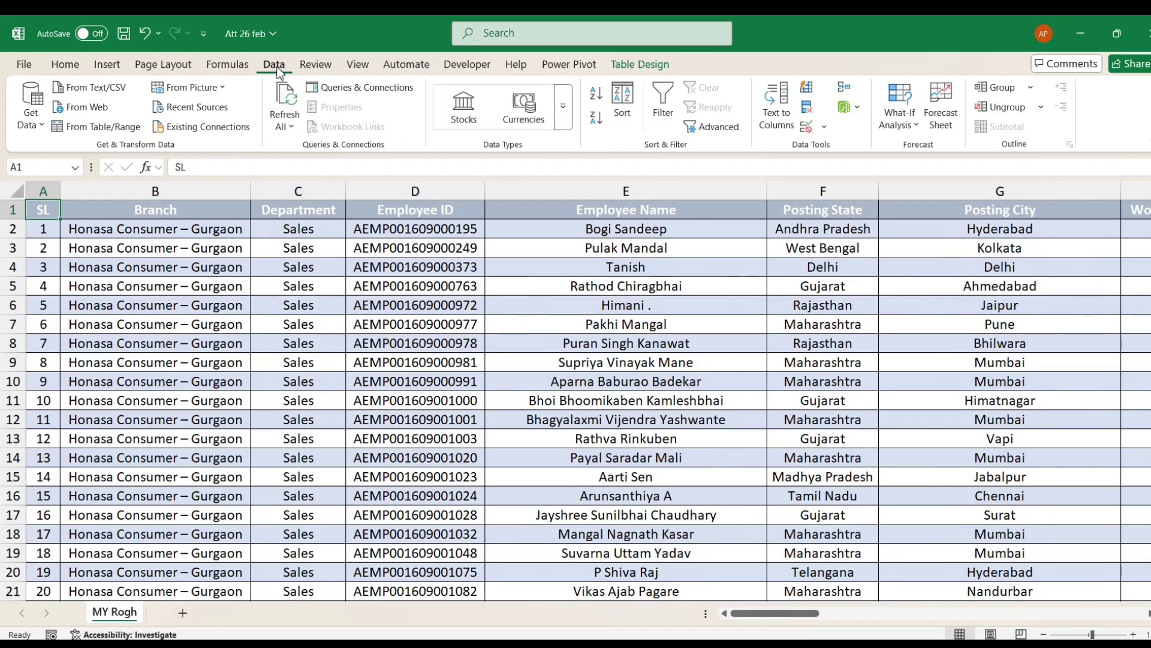
pyautogui.click(102, 126)
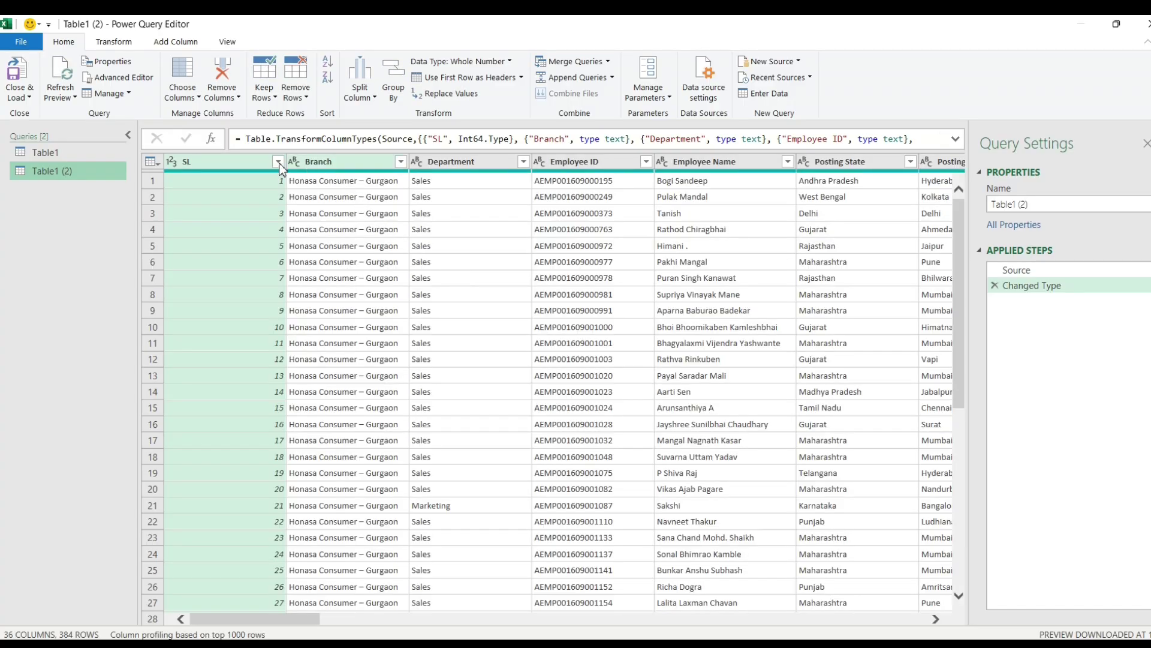
# Step: Extend the column selection from SL to all employee-detail columns: Branch, Department, Employee ID, Employee Name, Posting State, Posting City, Working Status and DOJ
pyautogui.keyDown('ctrl'); pyautogui.click(354, 163); pyautogui.keyUp('ctrl')
pyautogui.keyDown('ctrl'); pyautogui.click(488, 167); pyautogui.keyUp('ctrl')
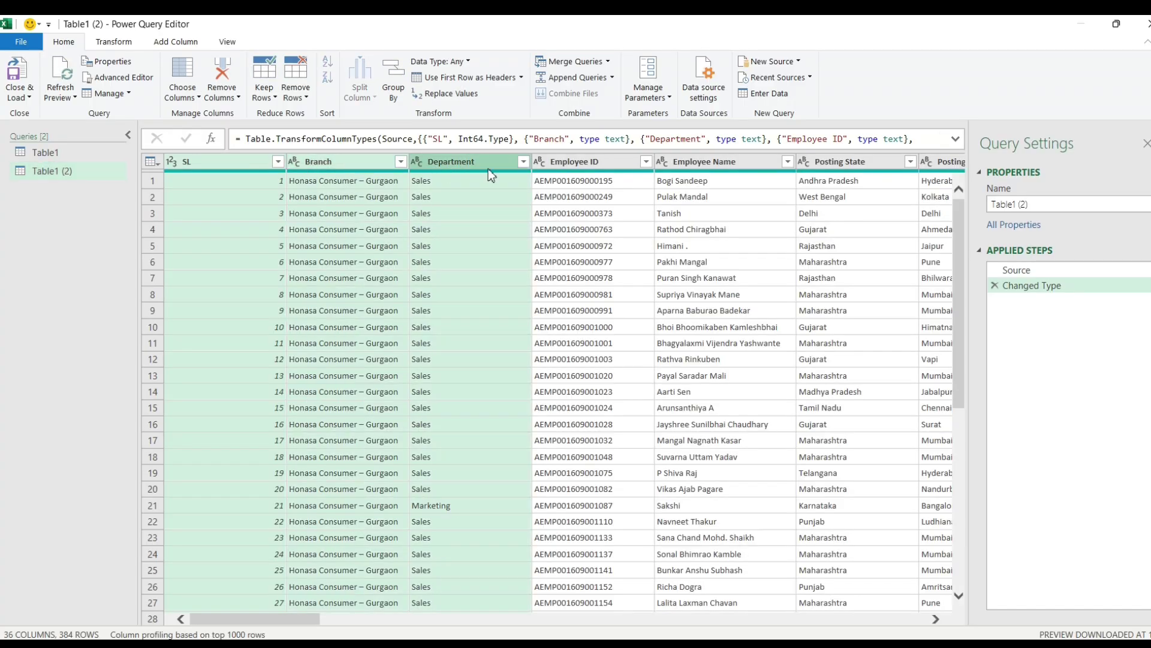
pyautogui.keyDown('ctrl'); pyautogui.click(561, 165); pyautogui.keyUp('ctrl')
pyautogui.keyDown('ctrl'); pyautogui.click(701, 168); pyautogui.keyUp('ctrl')
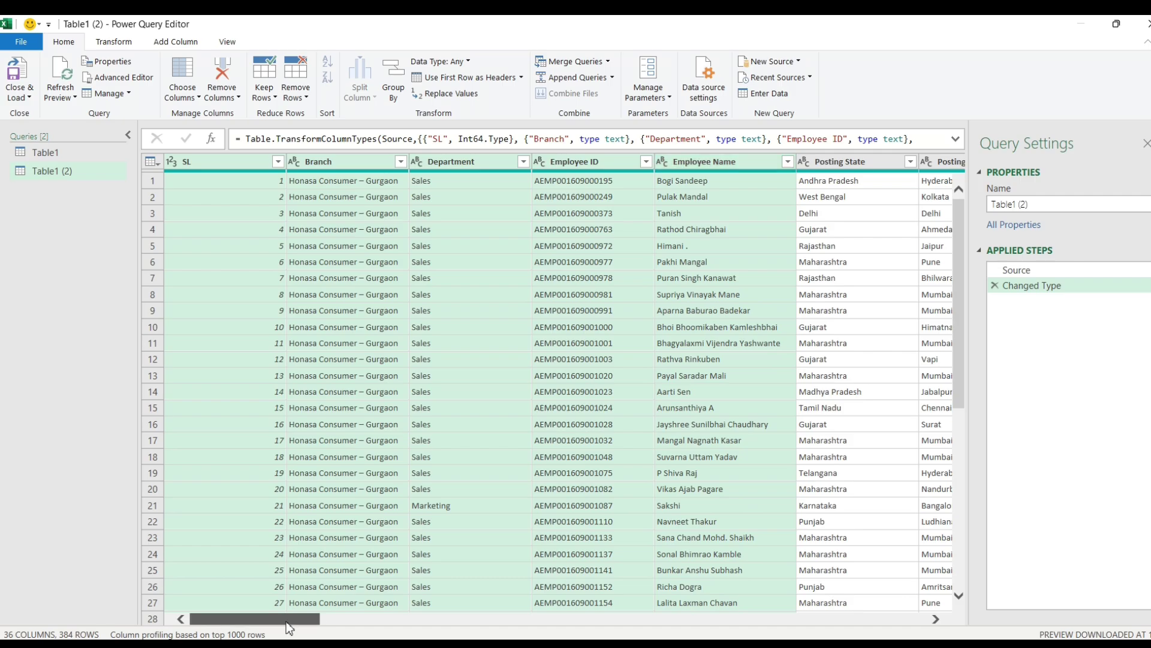
pyautogui.moveTo(318, 622); pyautogui.dragTo(373, 623)
pyautogui.keyDown('ctrl'); pyautogui.click(519, 162); pyautogui.keyUp('ctrl')
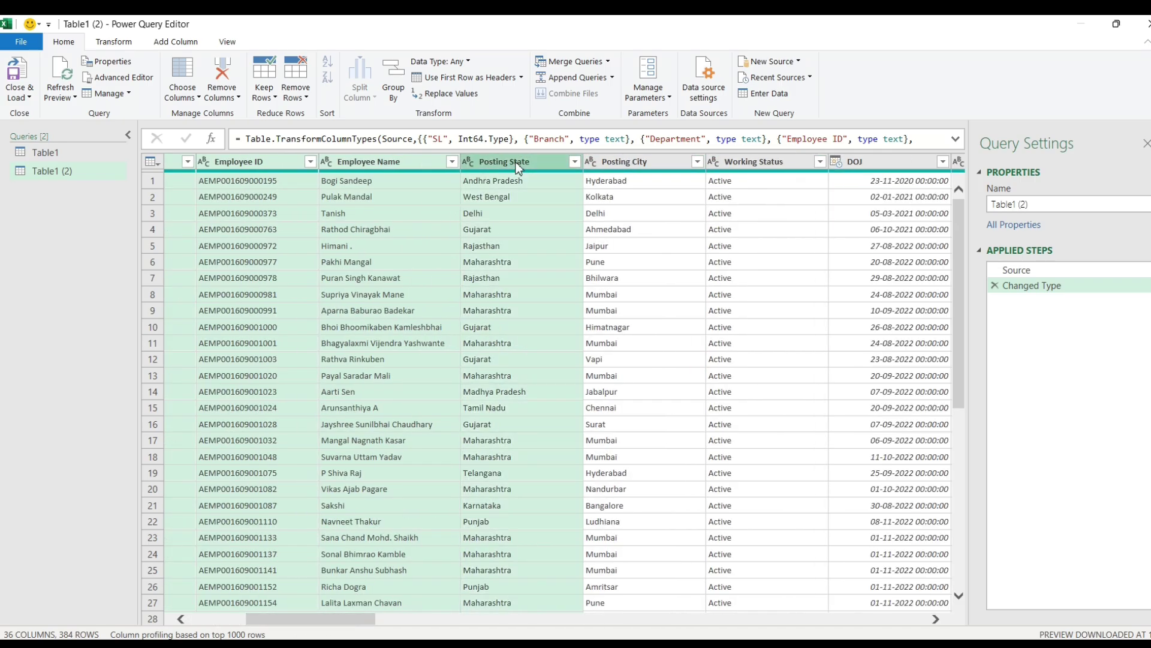
pyautogui.keyDown('ctrl'); pyautogui.click(624, 164); pyautogui.keyUp('ctrl')
pyautogui.keyDown('ctrl'); pyautogui.click(769, 159); pyautogui.keyUp('ctrl')
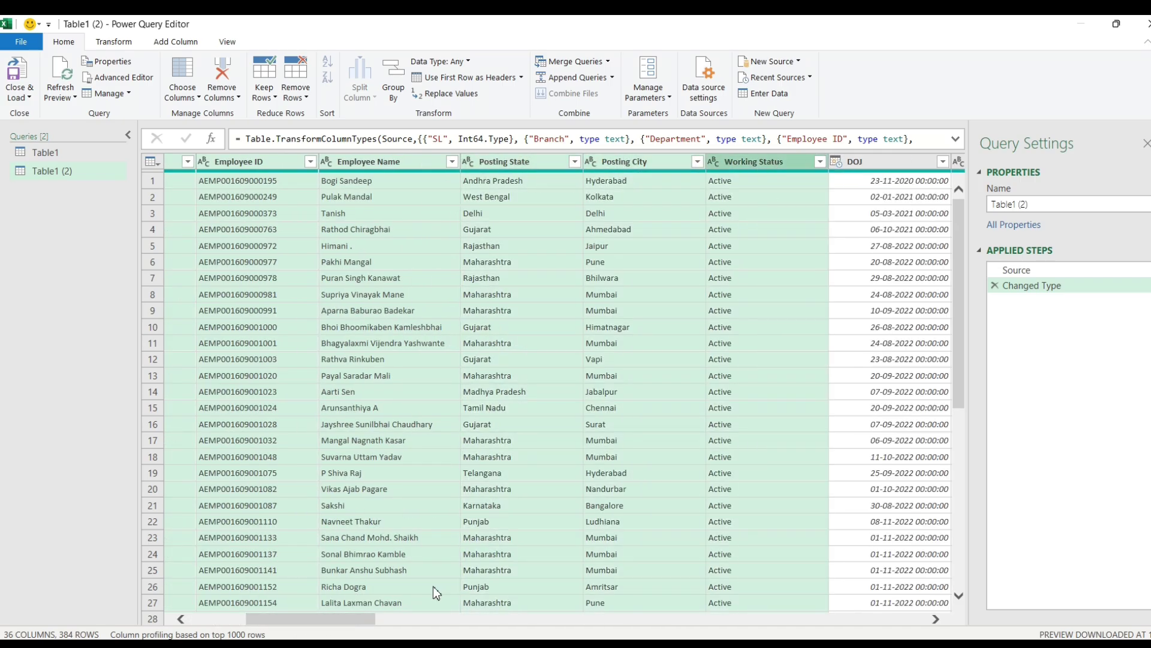
pyautogui.moveTo(332, 623); pyautogui.dragTo(388, 624)
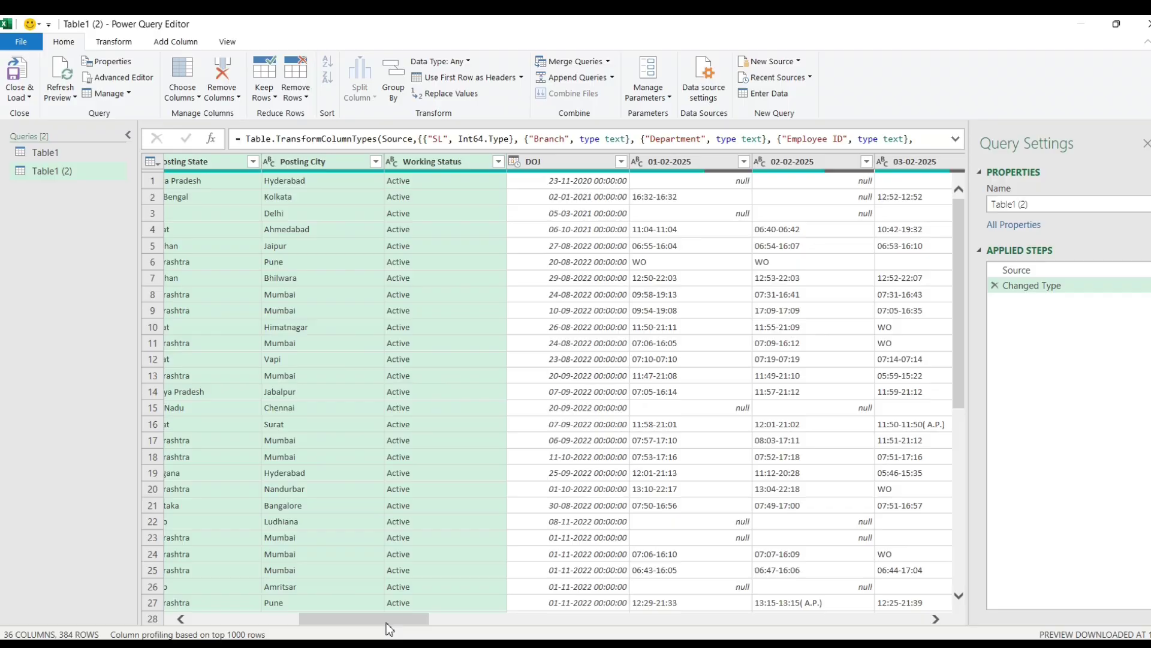
pyautogui.keyDown('ctrl'); pyautogui.click(587, 161); pyautogui.keyUp('ctrl')
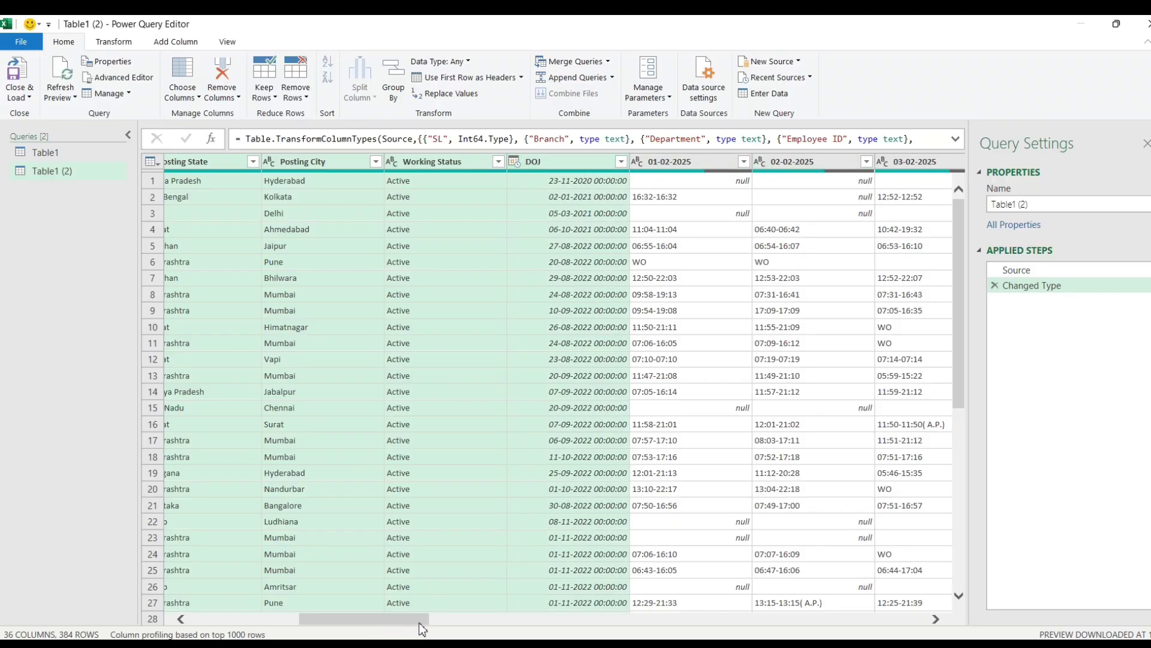
# Step: Unpivot all the other columns so the February dates become rows for each employee
pyautogui.moveTo(412, 616)
pyautogui.mouseDown()
pyautogui.moveTo(989, 617)
pyautogui.moveTo(264, 621)
pyautogui.moveTo(416, 637)
pyautogui.mouseUp()
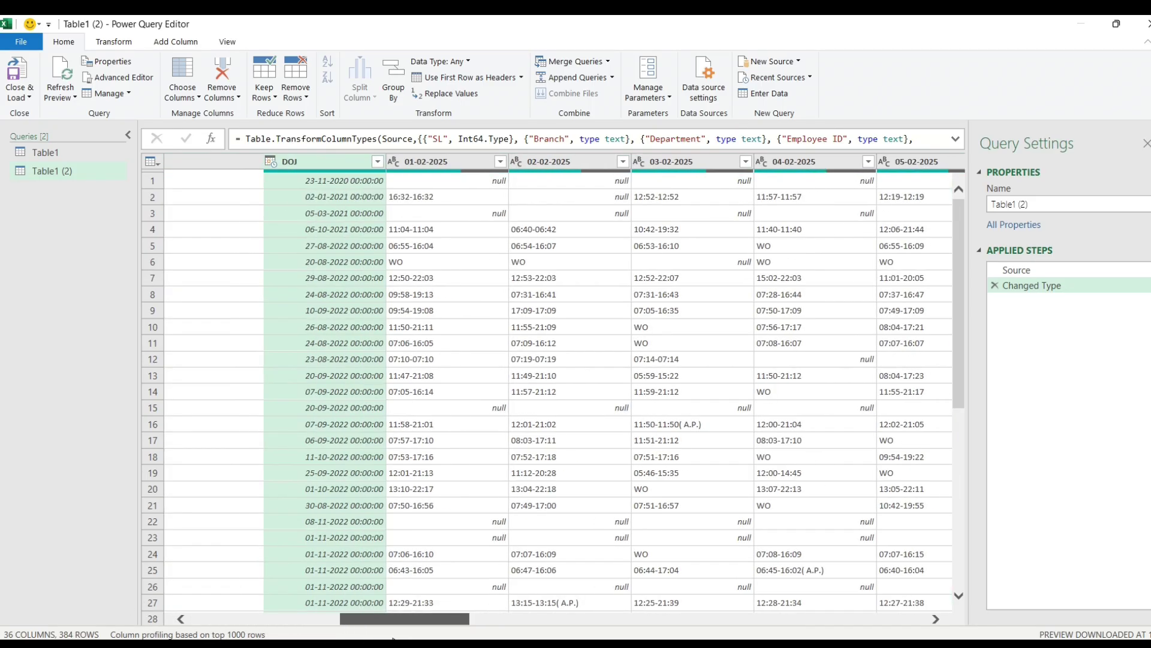
pyautogui.click(123, 43)
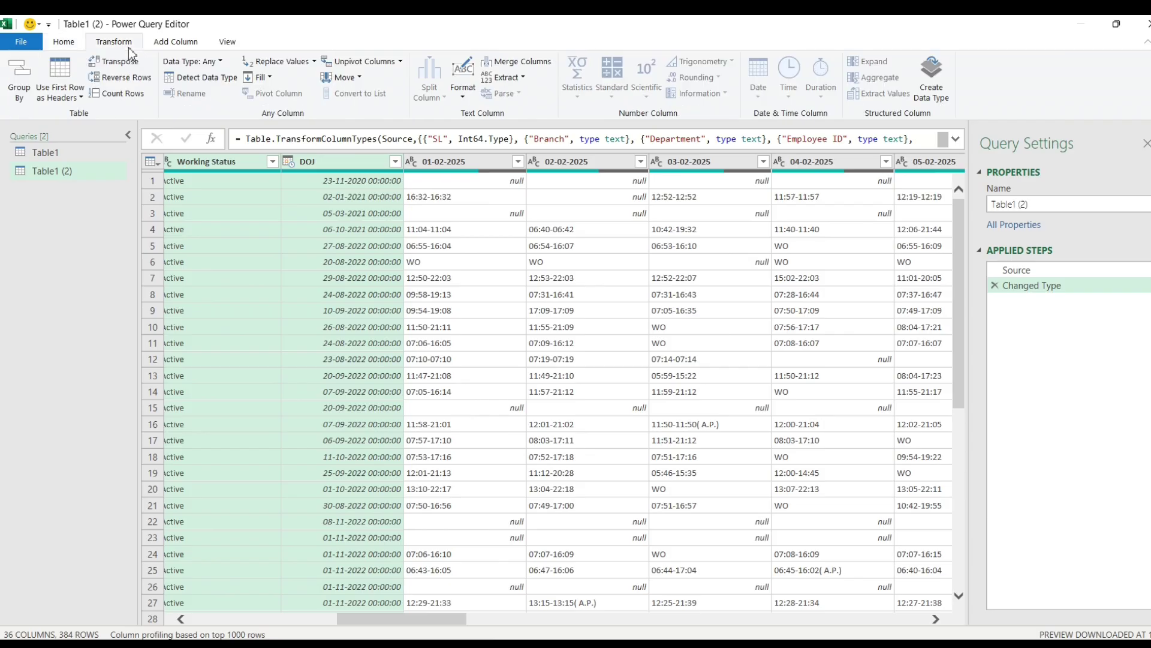
pyautogui.click(400, 62)
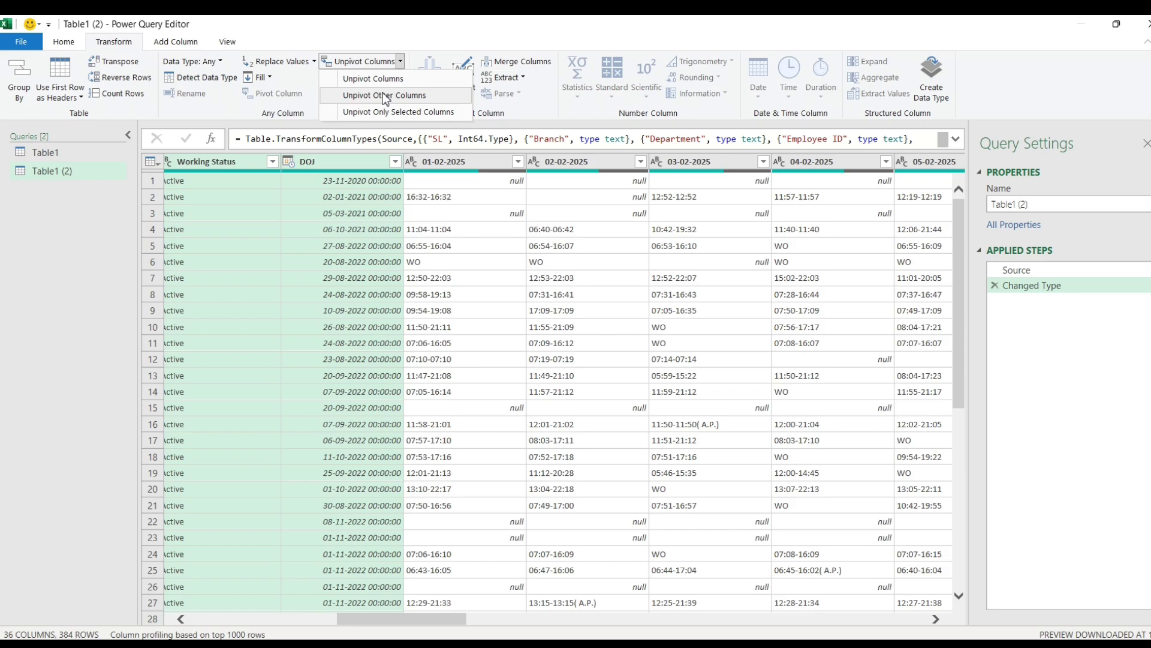
pyautogui.click(385, 96)
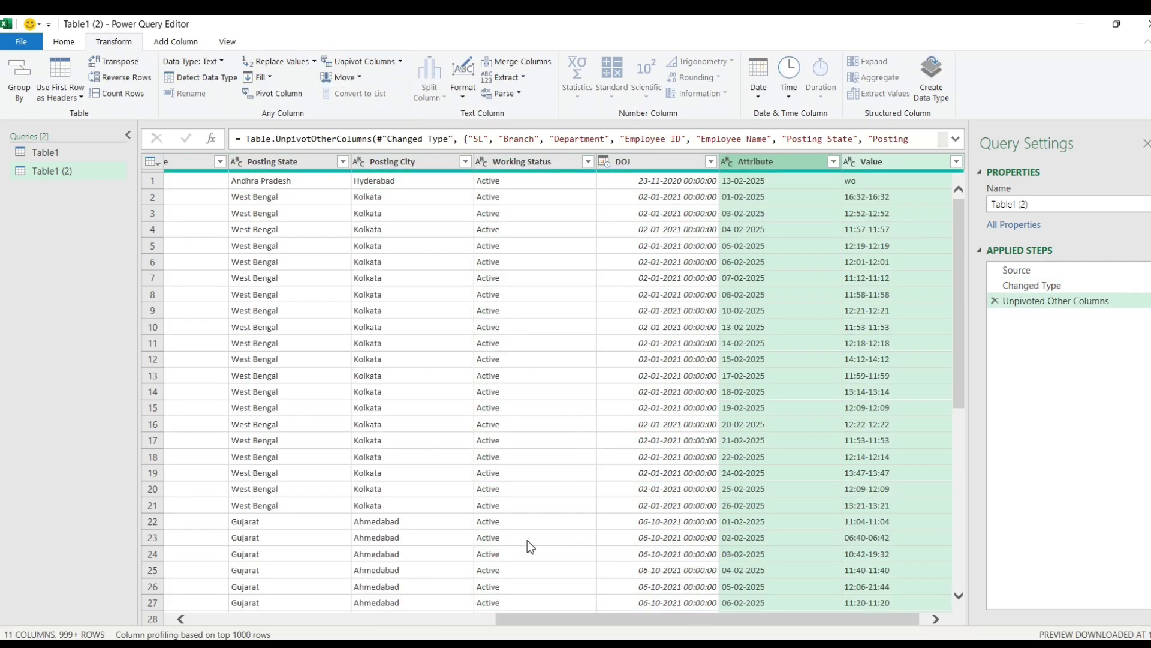
# Step: Examine the unpivoted rows, checking the dates in the Attribute column and the punch times in the Value column
pyautogui.click(467, 619)
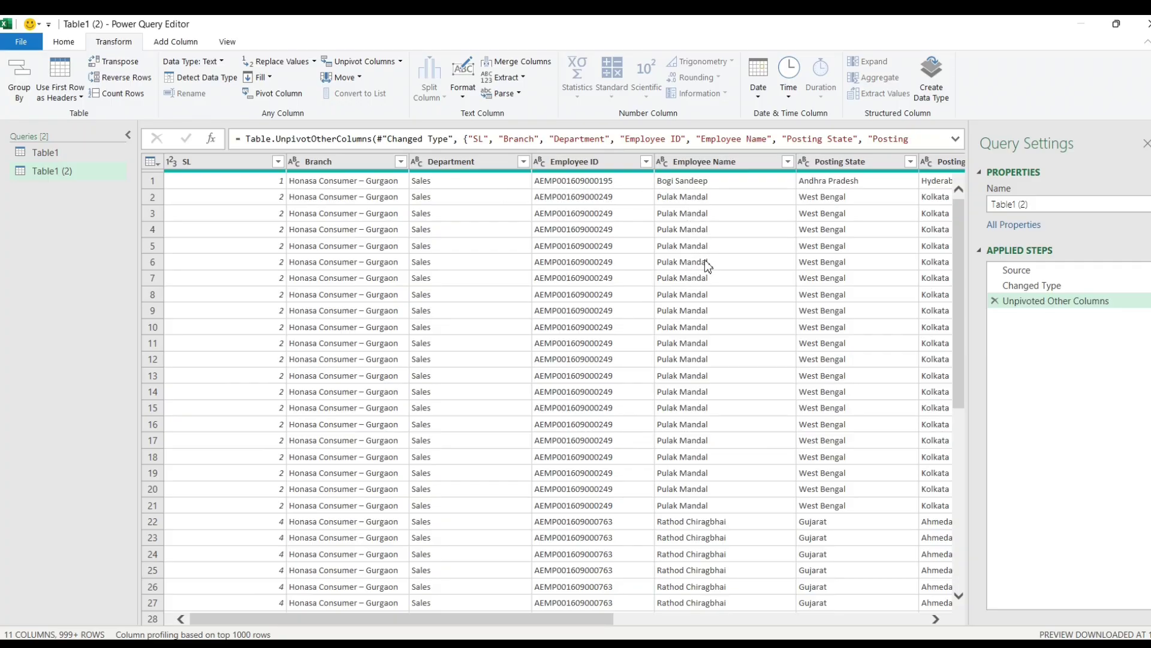
pyautogui.moveTo(528, 623); pyautogui.dragTo(911, 622)
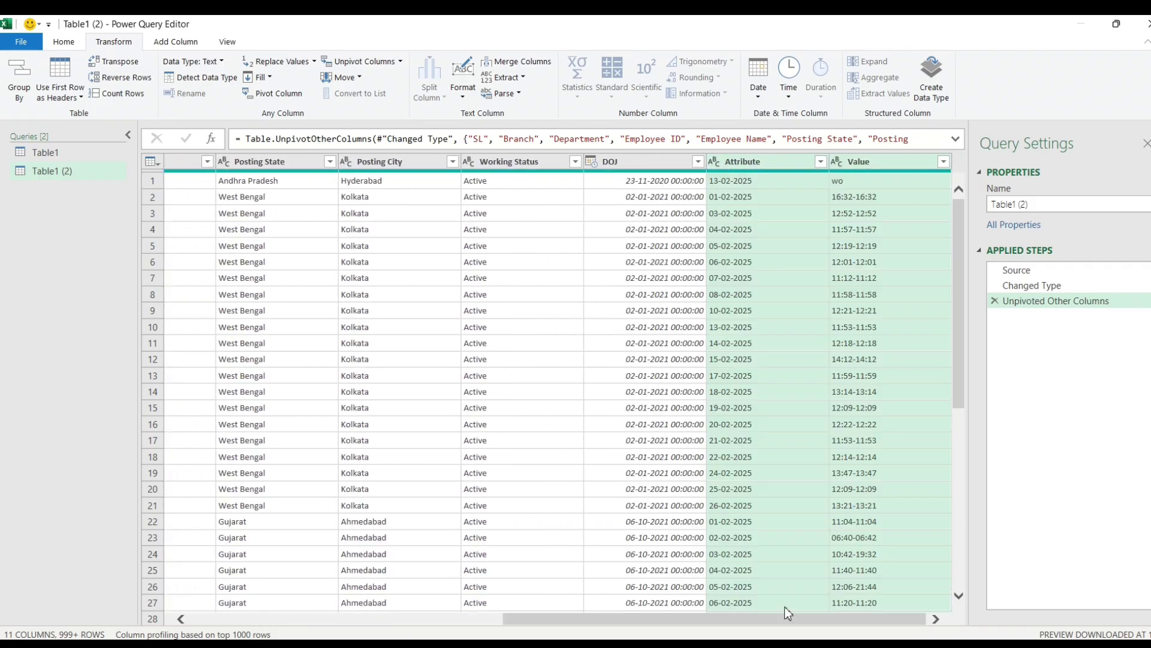
pyautogui.click(753, 182)
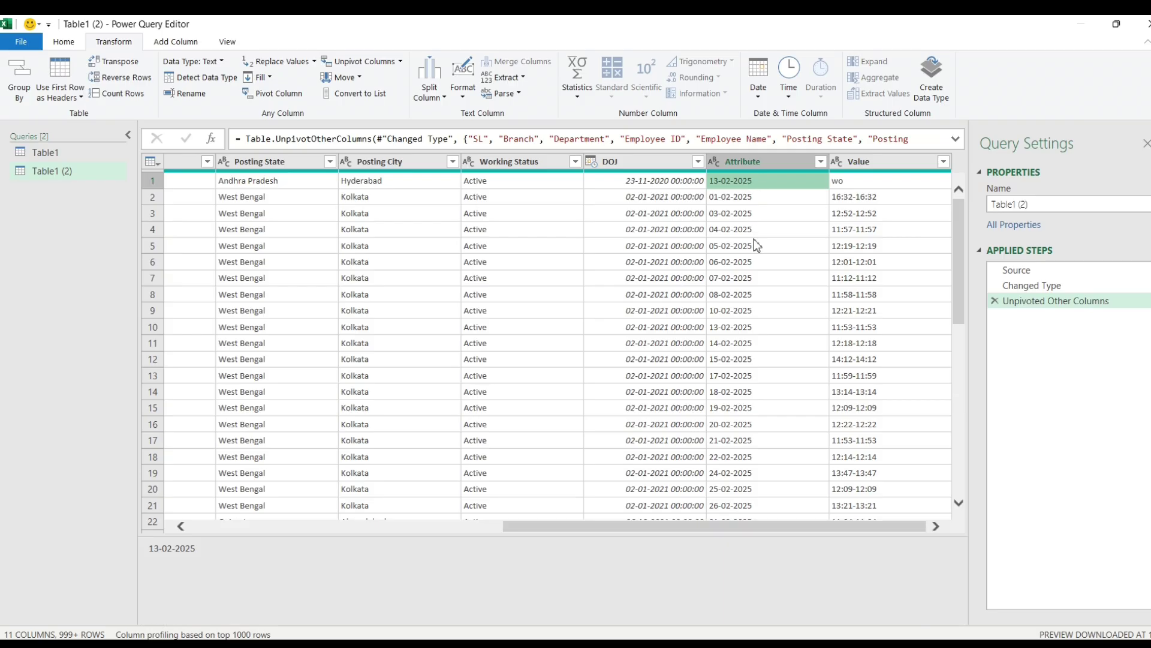
pyautogui.press('Down')
pyautogui.press('Down')
pyautogui.press('Down')
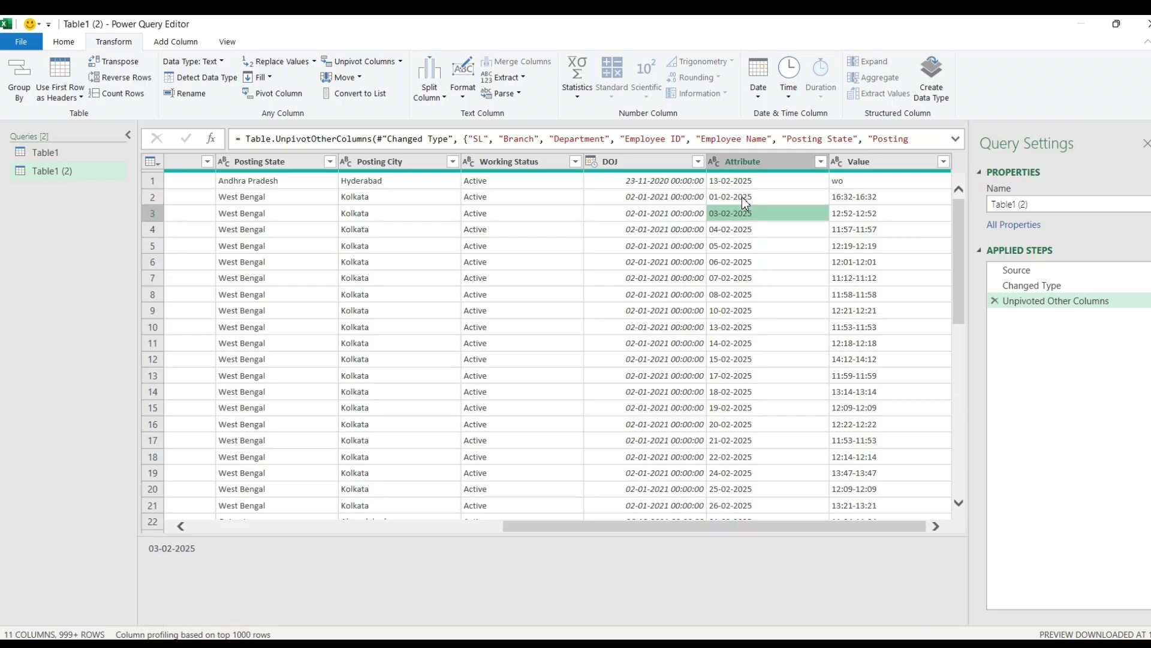
pyautogui.press('Up')
pyautogui.press('Up')
pyautogui.press('Down')
pyautogui.press('Down')
pyautogui.press('Down')
pyautogui.press('Up')
pyautogui.press('Up')
pyautogui.press('Up')
pyautogui.press('Right')
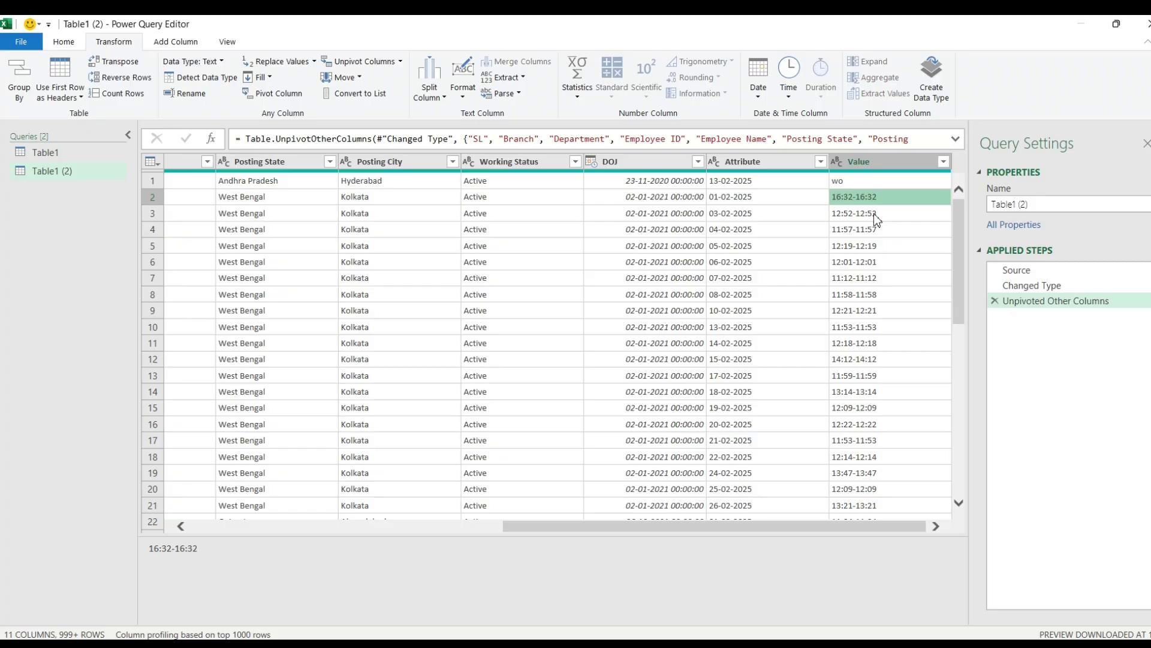
# Step: Split the Value column by the custom delimiter "-" at each occurrence
pyautogui.click(881, 162)
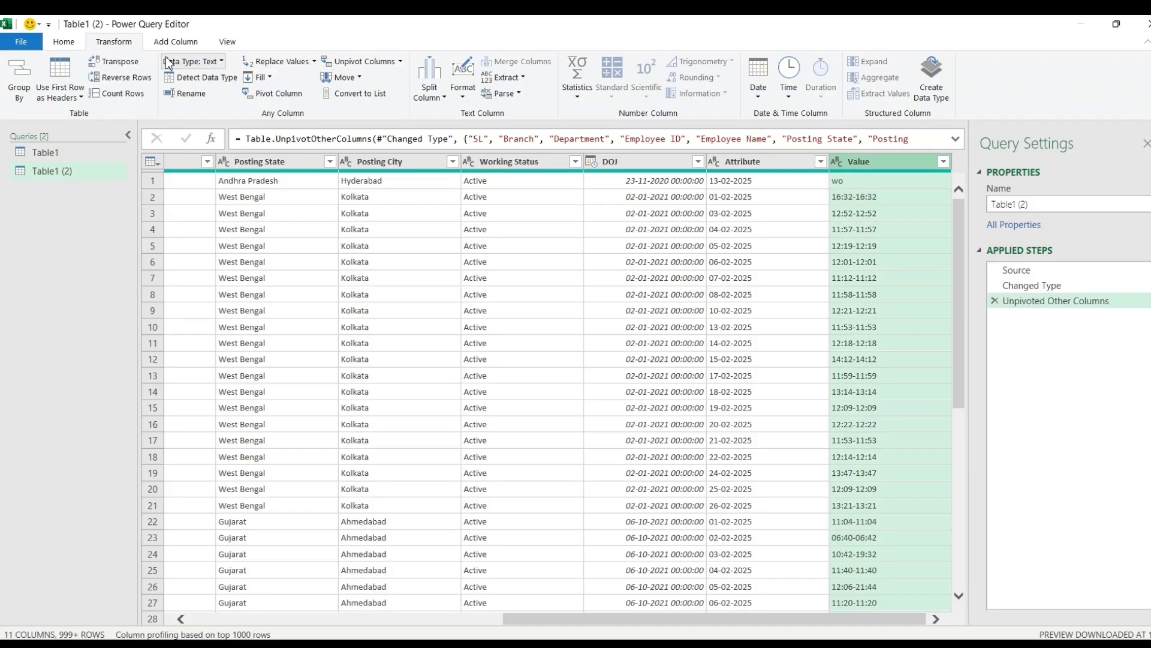
pyautogui.click(64, 41)
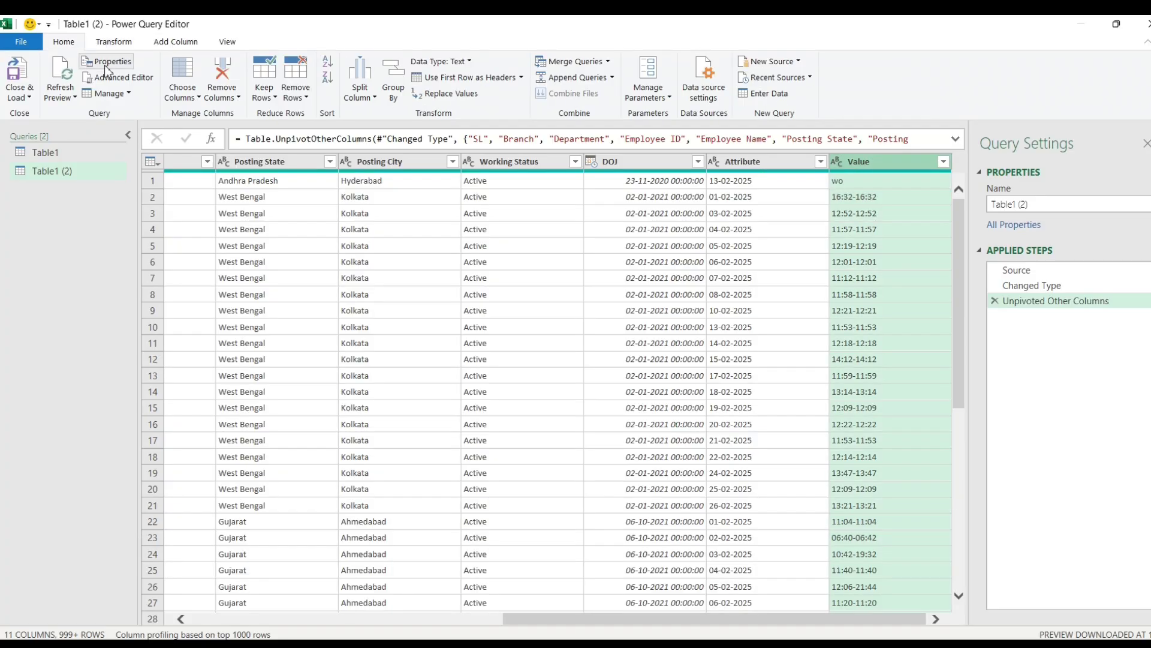
pyautogui.click(373, 97)
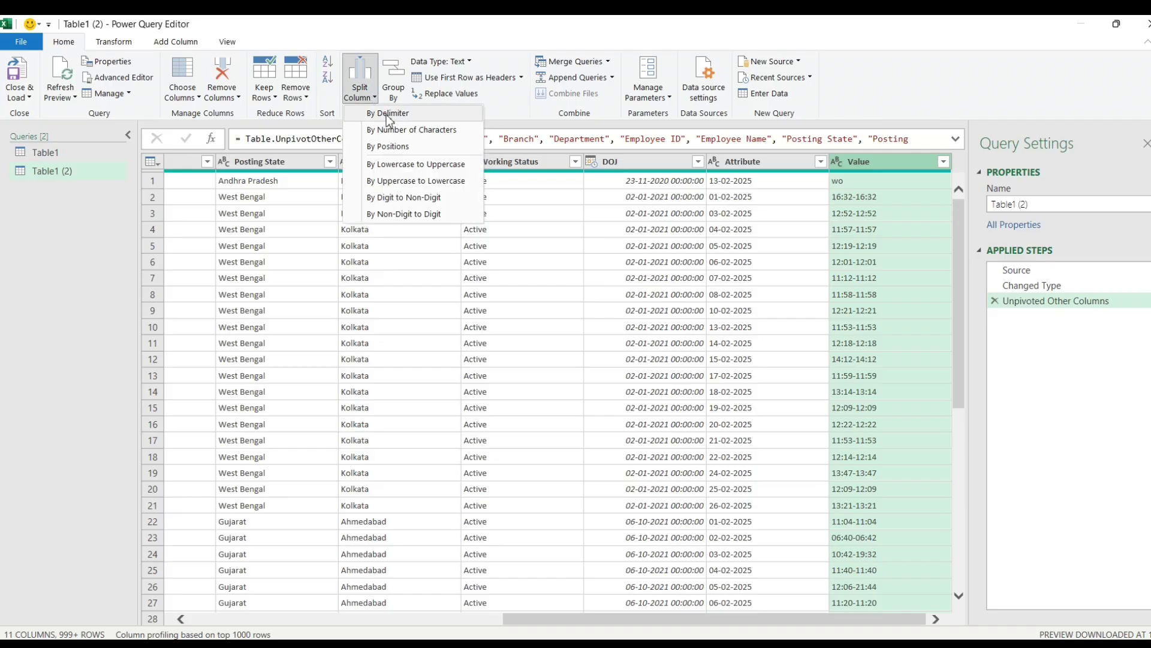
pyautogui.click(386, 114)
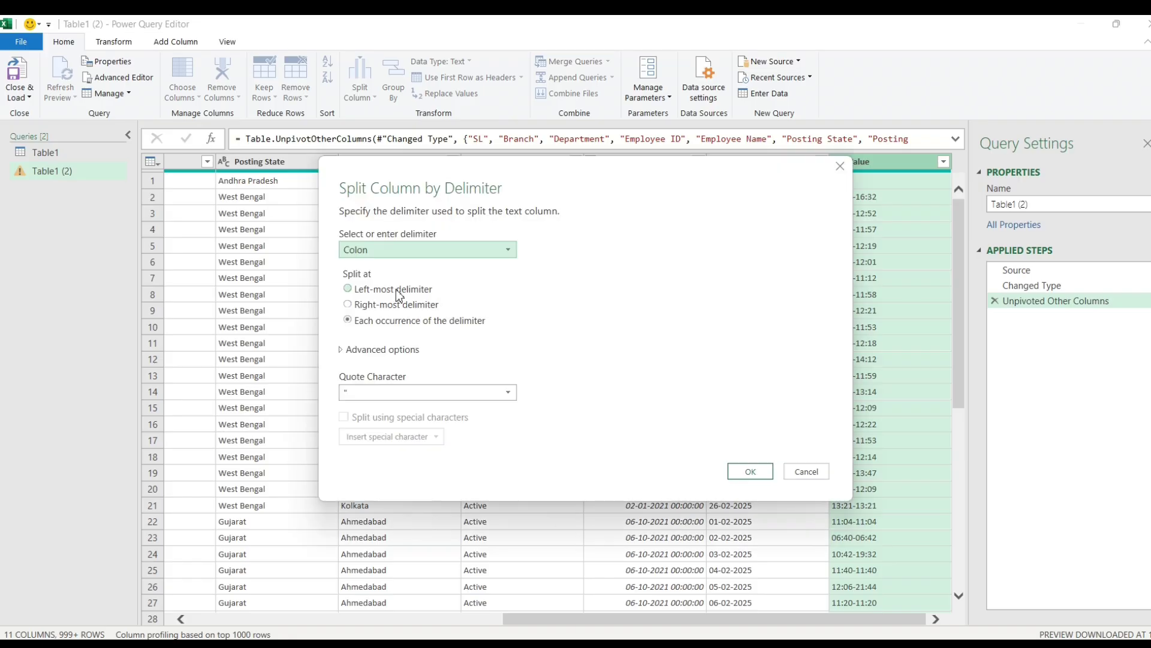
pyautogui.click(373, 250)
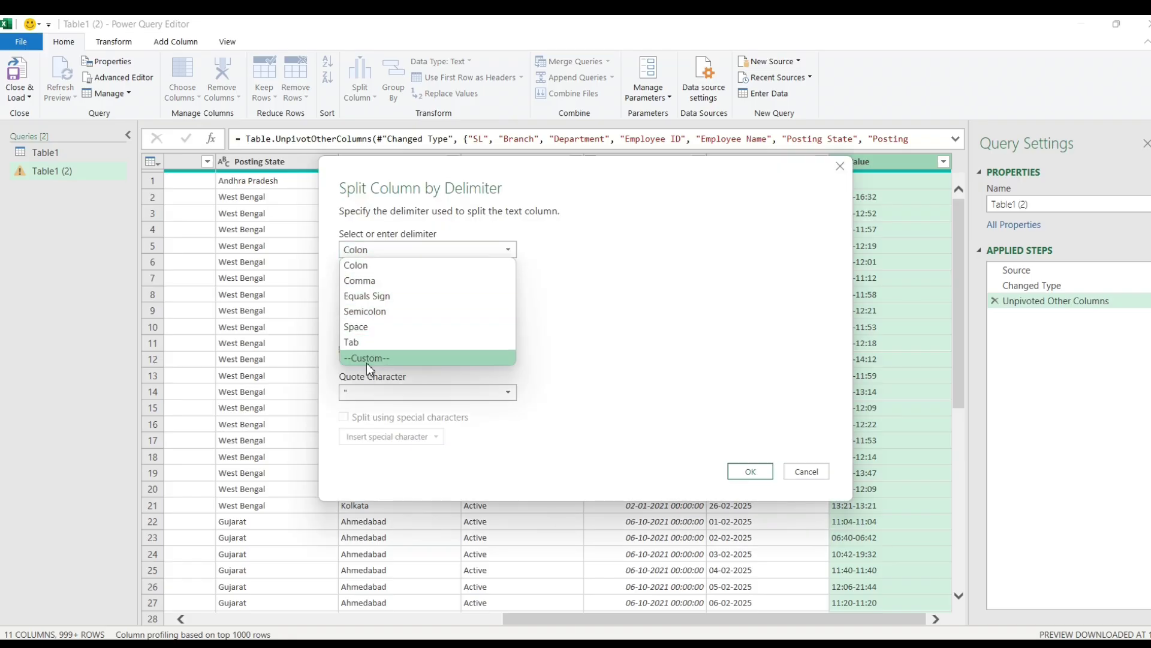
pyautogui.click(373, 372)
pyautogui.click(382, 257)
pyautogui.click(372, 356)
pyautogui.click(384, 273)
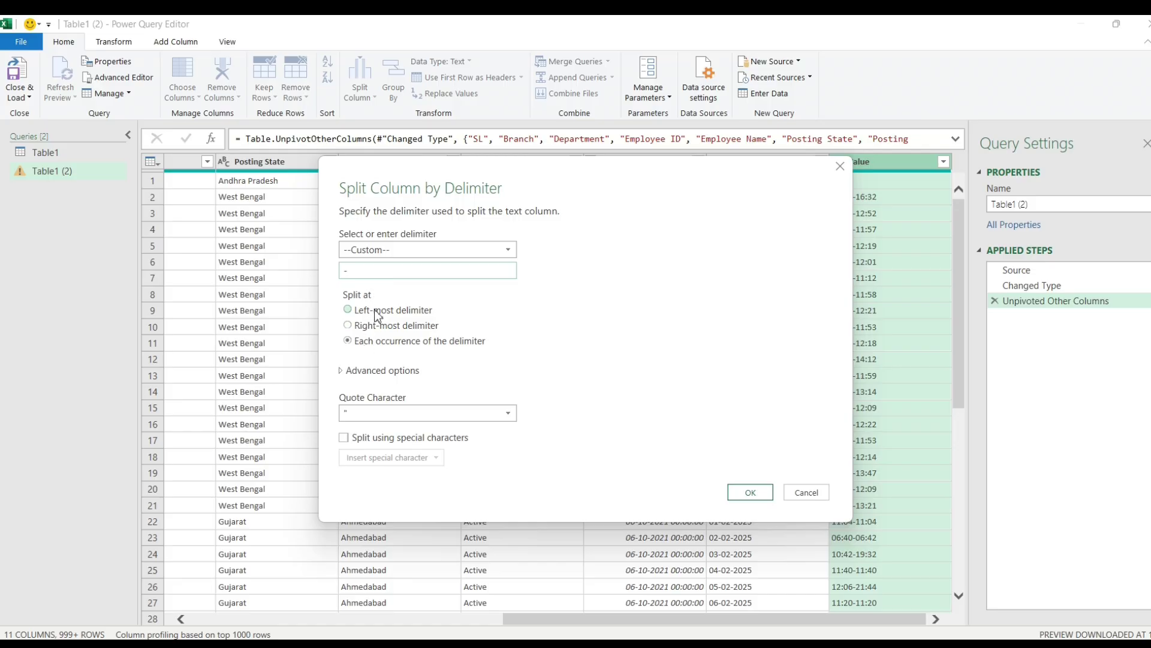
pyautogui.moveTo(515, 185); pyautogui.dragTo(412, 211)
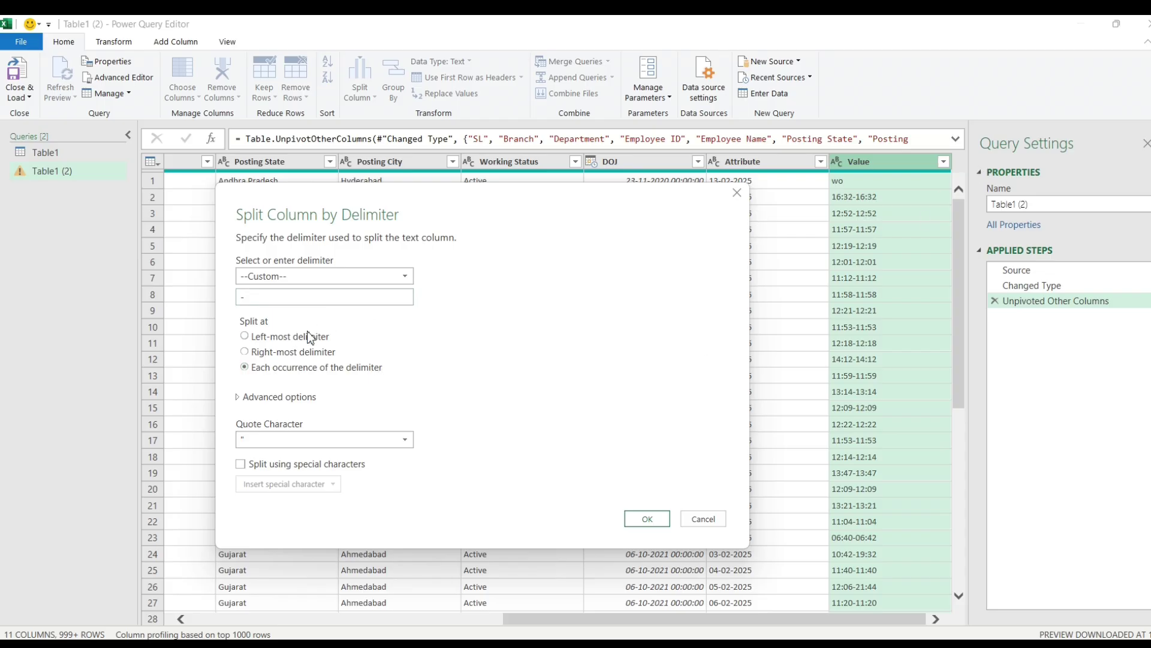
pyautogui.click(649, 519)
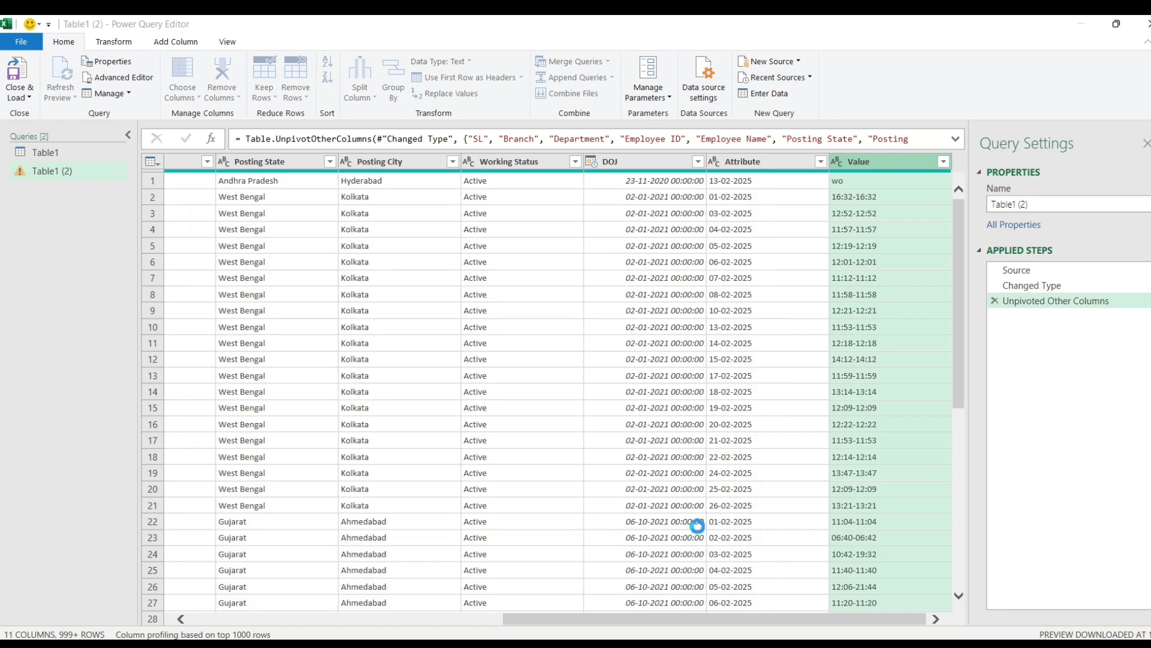
# Step: Close the query and load it into a worksheet, and look over the loaded table's rows and split time columns
pyautogui.click(937, 620)
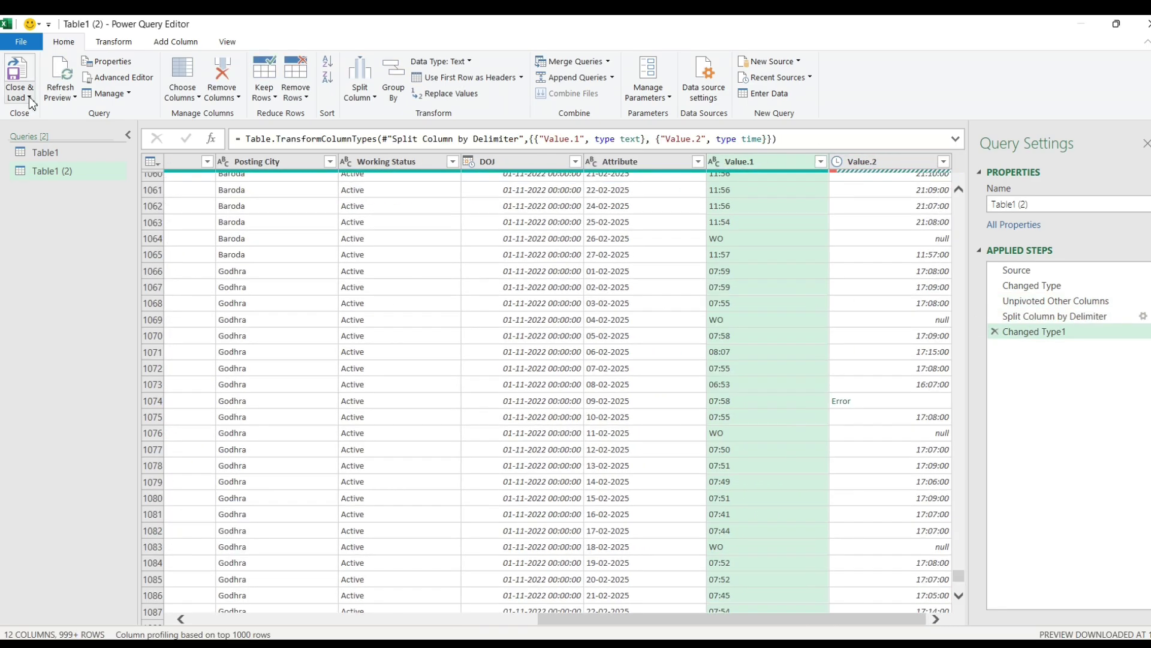
pyautogui.click(27, 97)
pyautogui.click(46, 114)
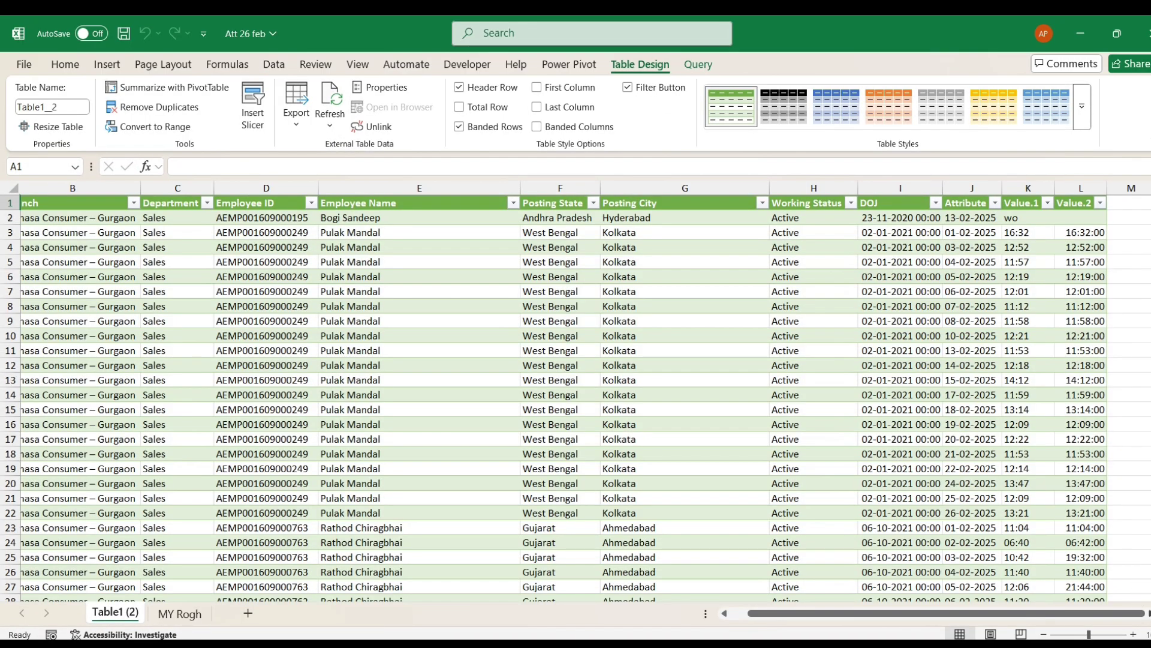
pyautogui.hscroll(3, 576, 396)
pyautogui.scroll(-15, 850, 406)
pyautogui.scroll(15, 867, 391)
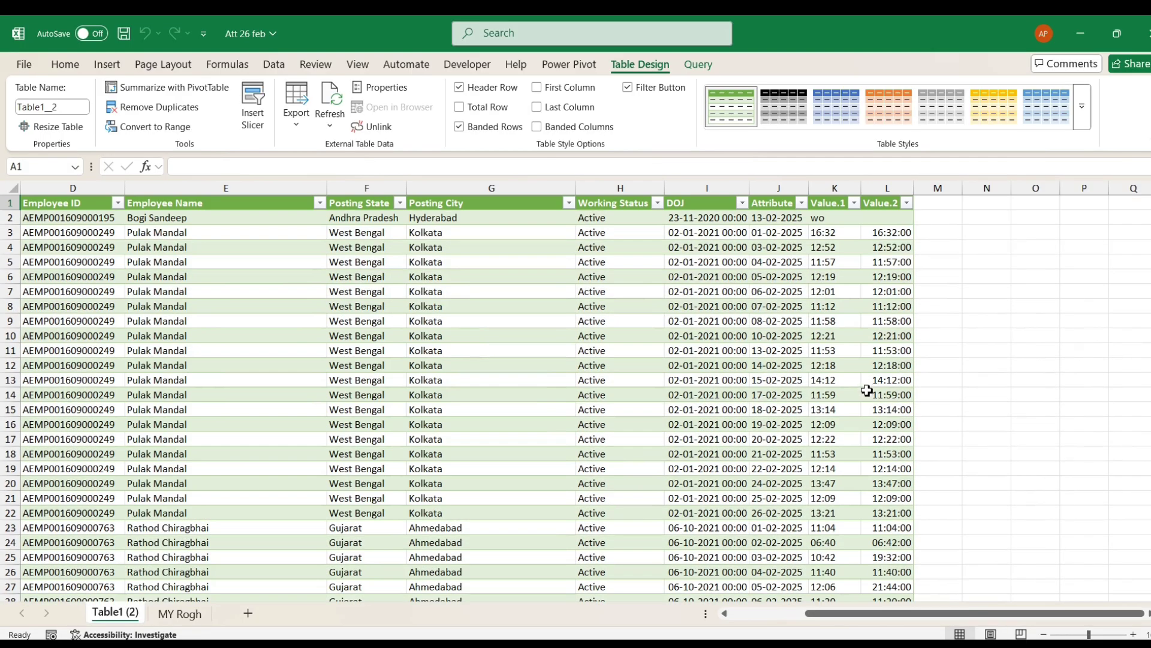
# Step: Look through the filter lists of the Value.2 and Value.1 columns, leaving both unfiltered
pyautogui.click(880, 218)
pyautogui.click(906, 203)
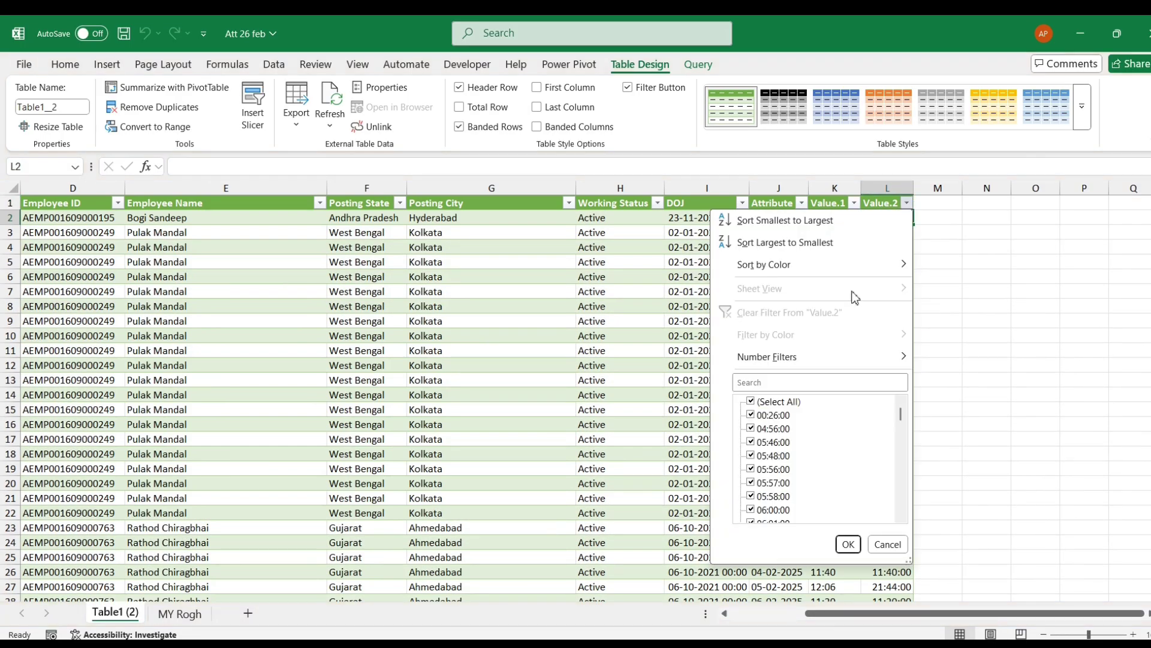
pyautogui.scroll(-3, 813, 440)
pyautogui.moveTo(900, 421); pyautogui.dragTo(901, 545)
pyautogui.click(888, 544)
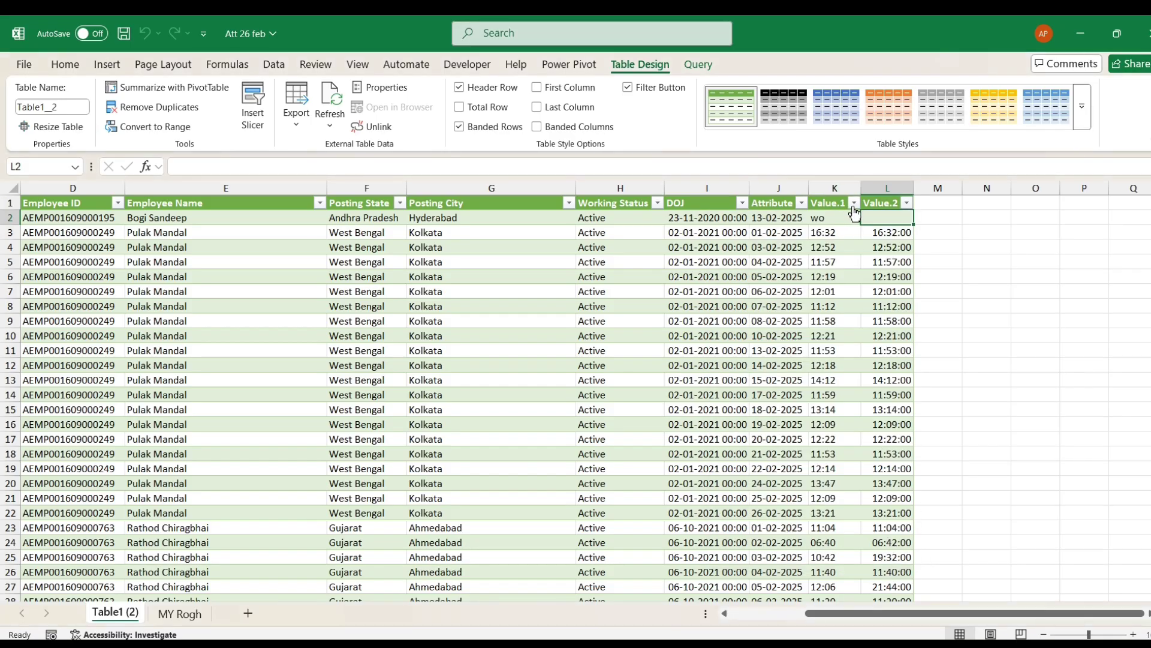
pyautogui.click(854, 204)
pyautogui.moveTo(849, 419)
pyautogui.mouseDown()
pyautogui.moveTo(855, 525)
pyautogui.moveTo(846, 396)
pyautogui.mouseUp()
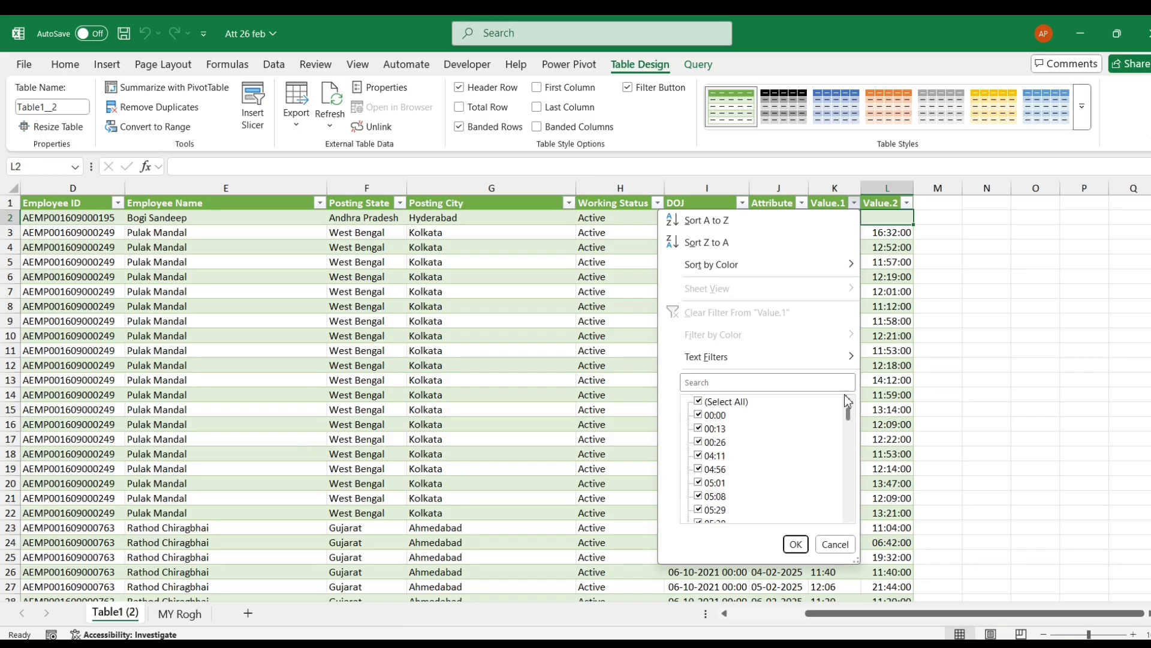
pyautogui.click(837, 543)
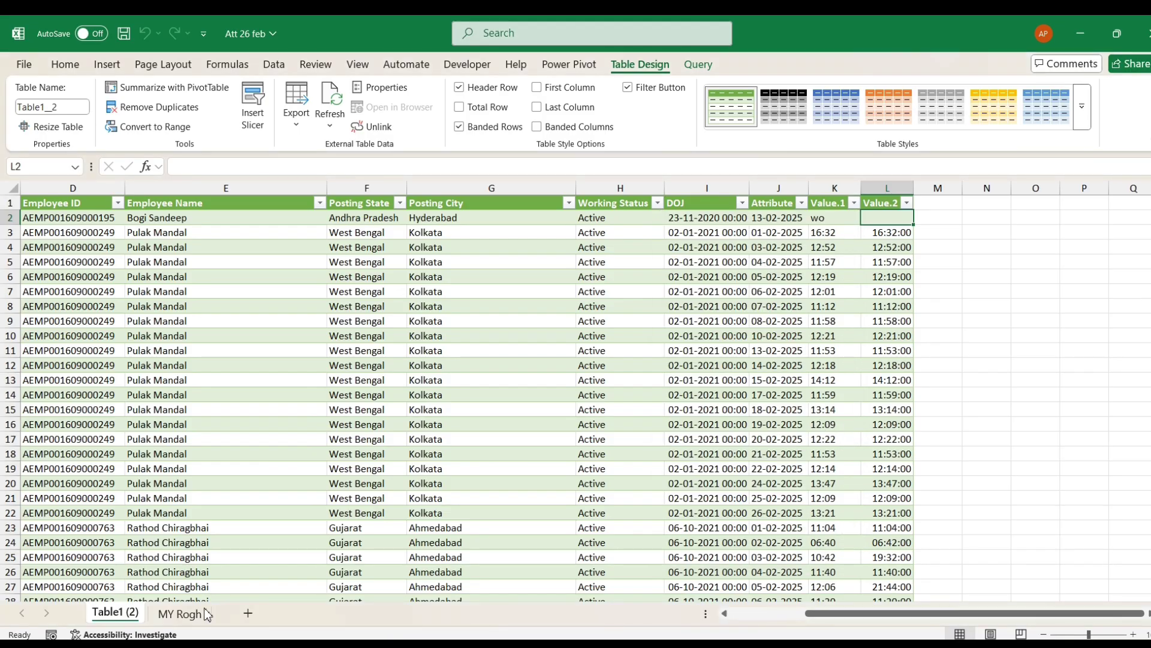
# Step: Compare the Value.1 and Value.2 entries in the first two data rows of the table
pyautogui.click(926, 219)
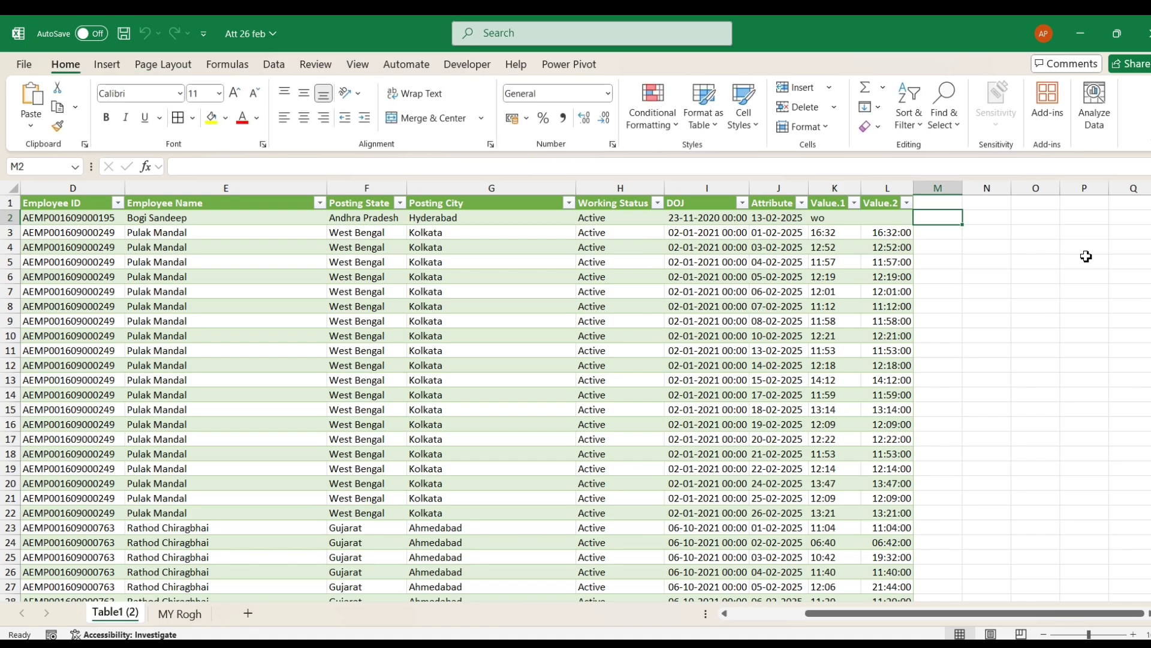
pyautogui.press('Left')
pyautogui.press('Left')
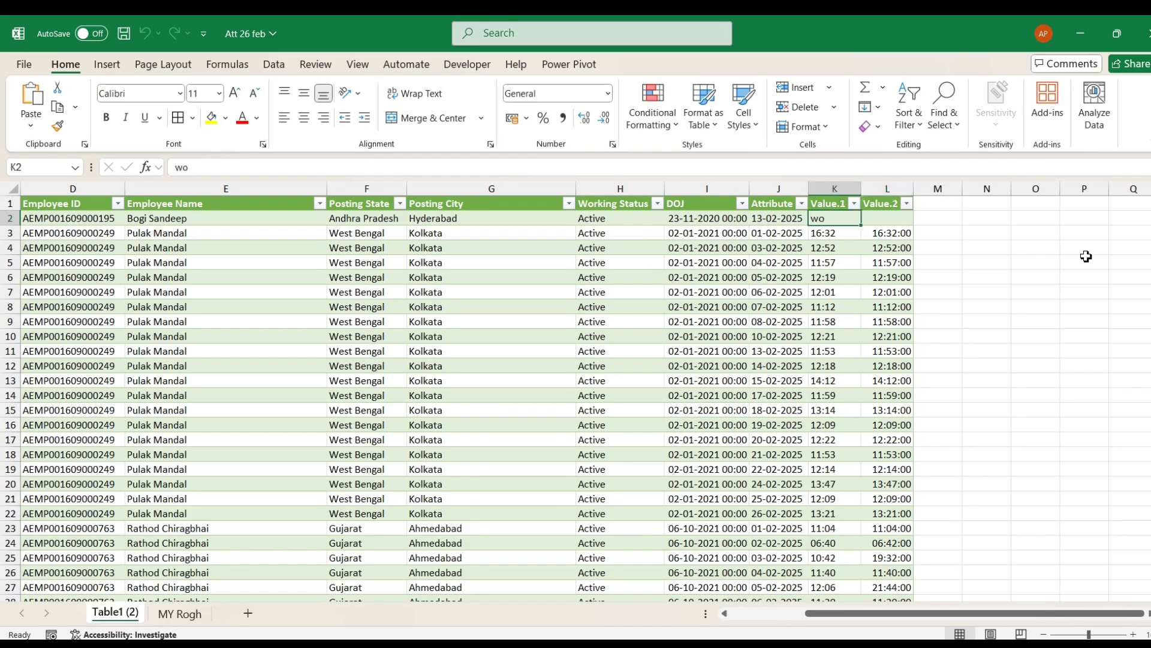
pyautogui.press('Down')
pyautogui.press('Right')
pyautogui.press('Left')
pyautogui.press('Right')
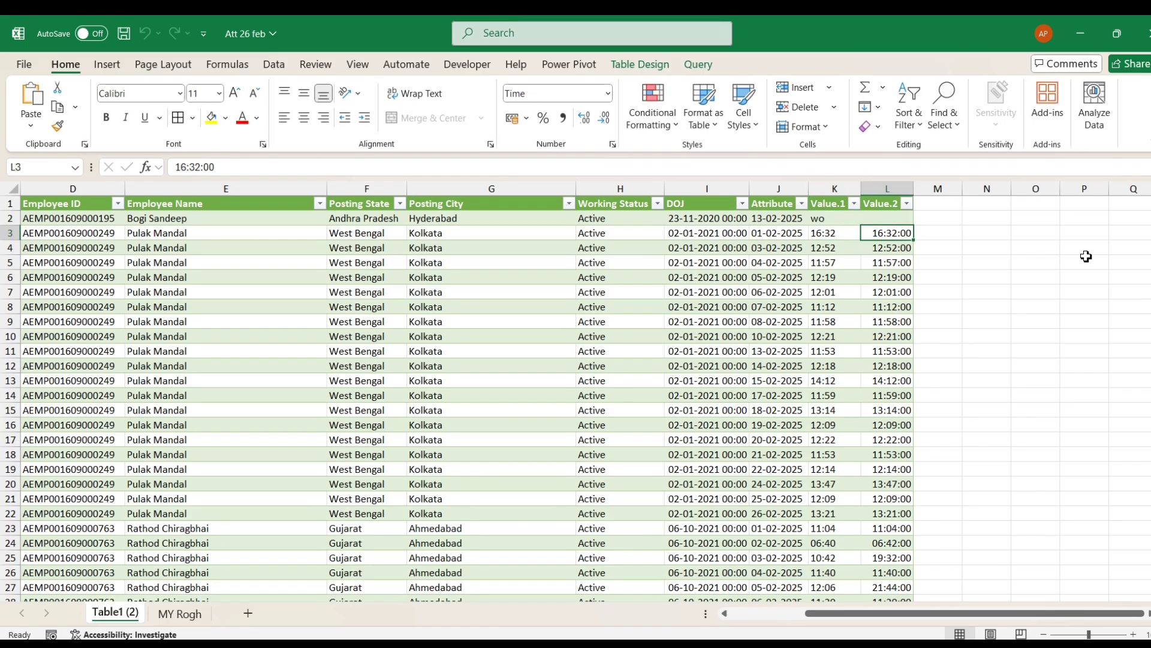
pyautogui.press('Left')
pyautogui.press('Right')
# Step: Add a new column headed "value 3" in cell M1, directly beside Value.2
pyautogui.press('Right')
pyautogui.press('Up')
pyautogui.press('Up')
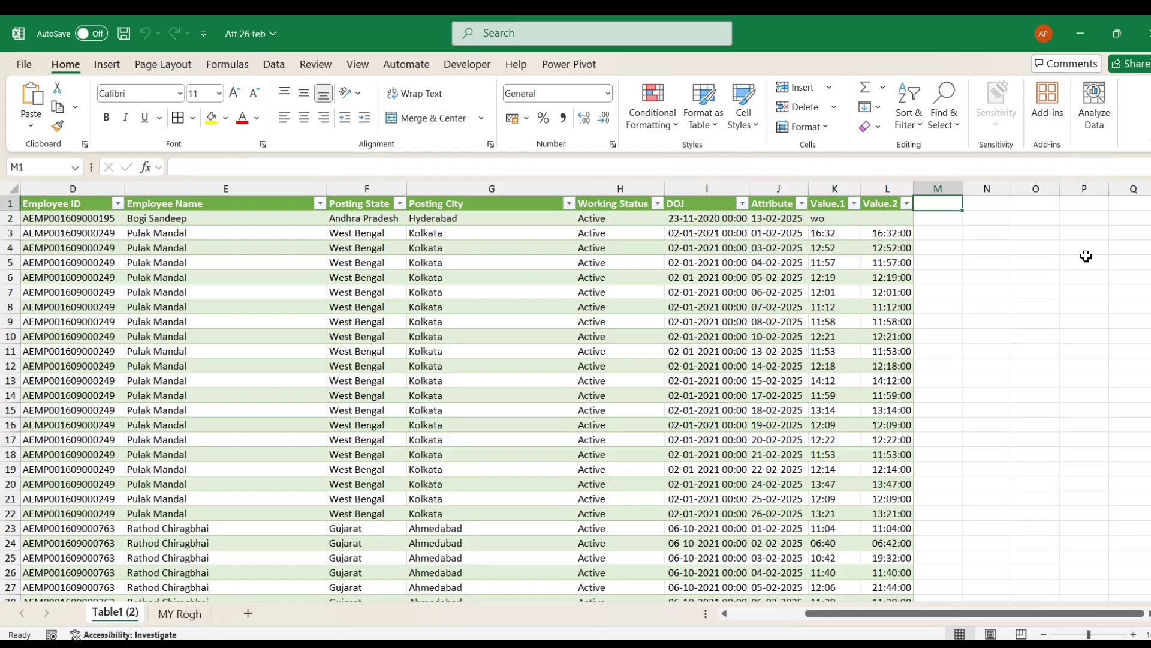
pyautogui.write('D')
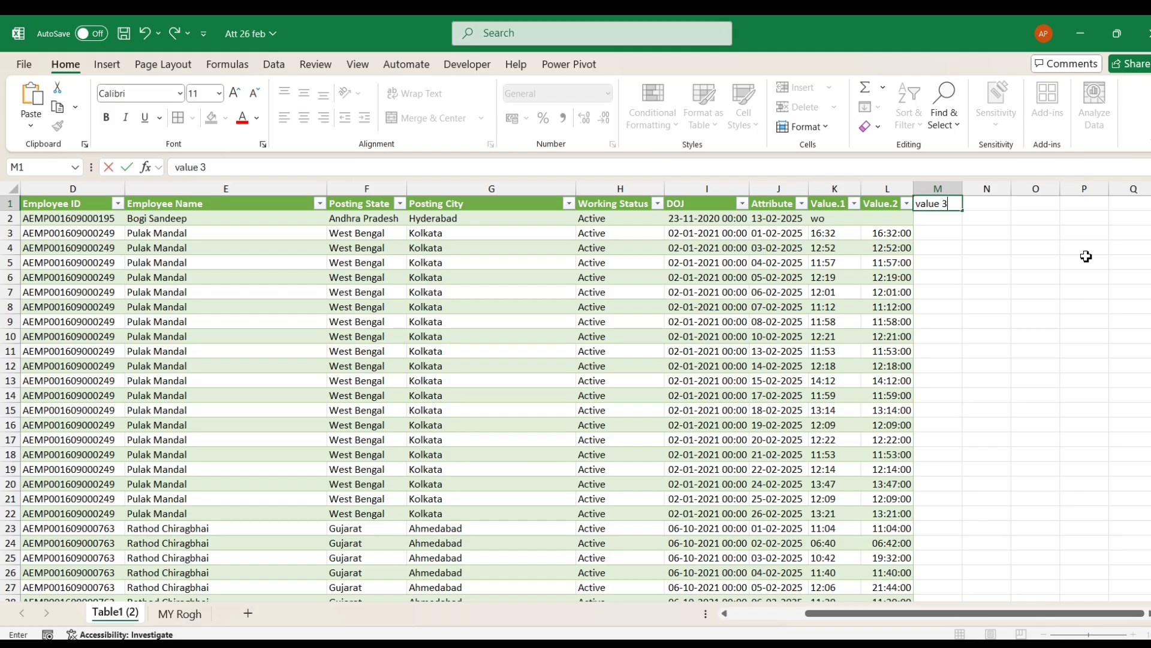
pyautogui.press('Return')
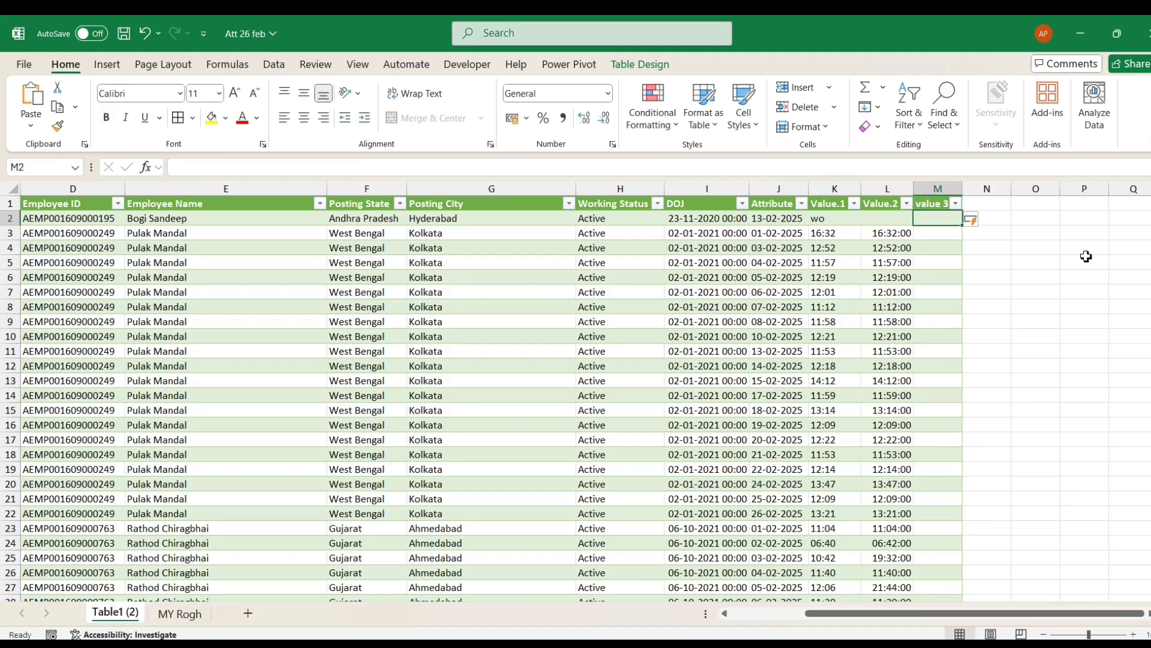
# Step: Fill the value 3 column with =IF([@[Value.1]]="wo","wo",[@[Value.2]]-[@[Value.1]]), entered in M2
pyautogui.write('=IF(')
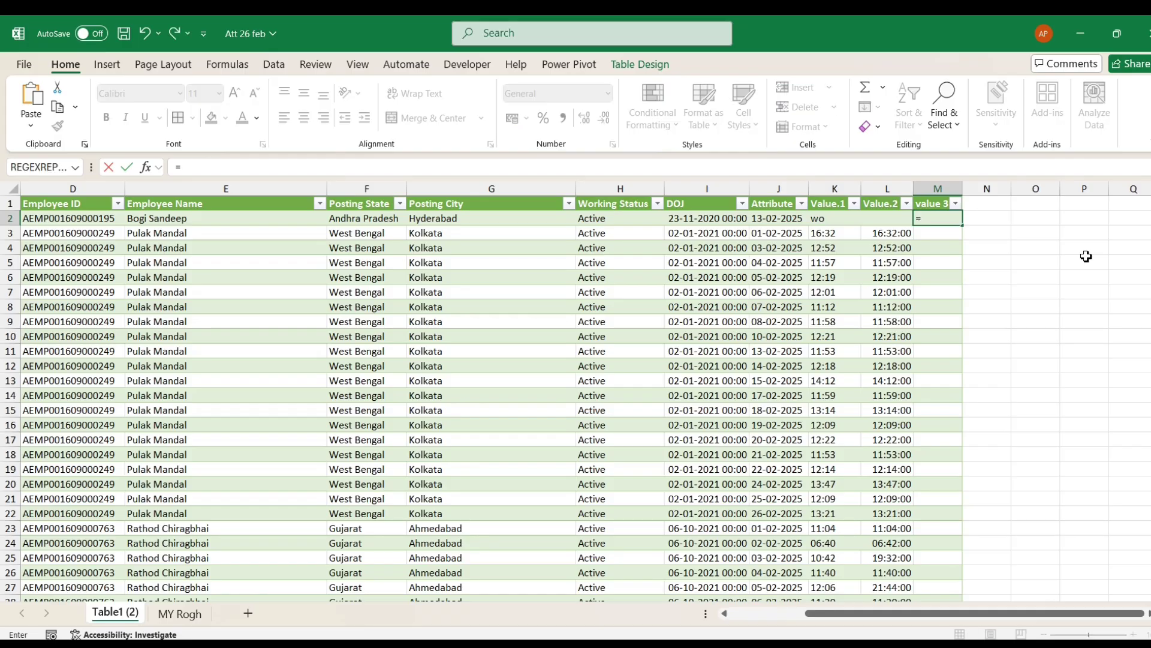
pyautogui.press('Left')
pyautogui.press('Left')
pyautogui.write('=')
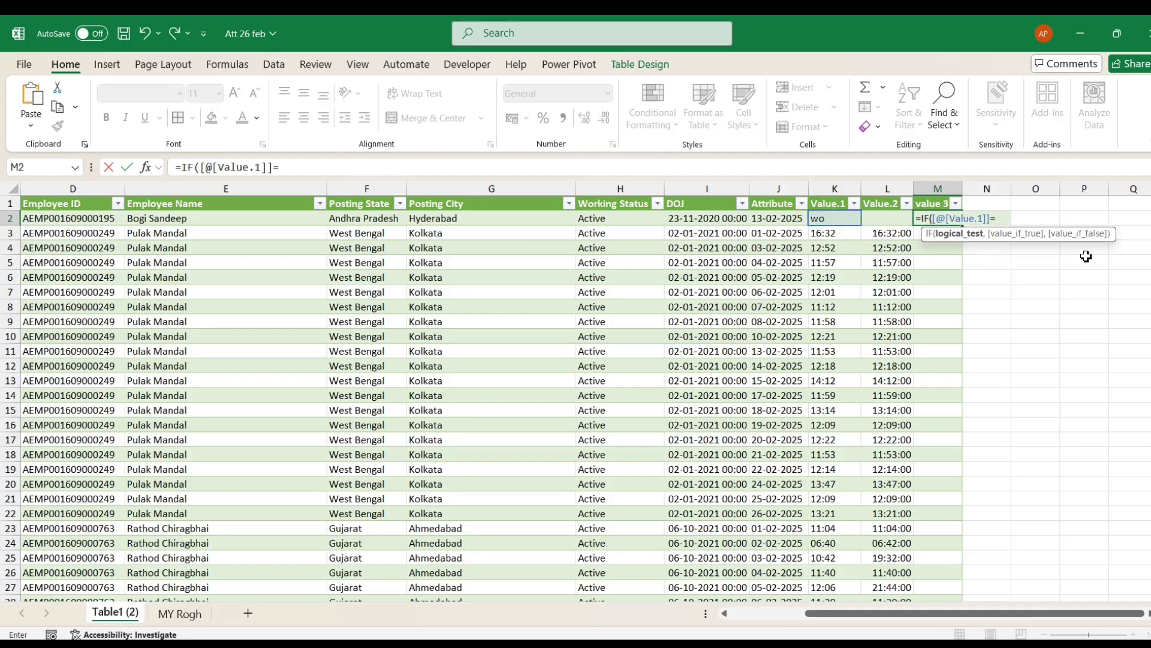
pyautogui.write('"wo"')
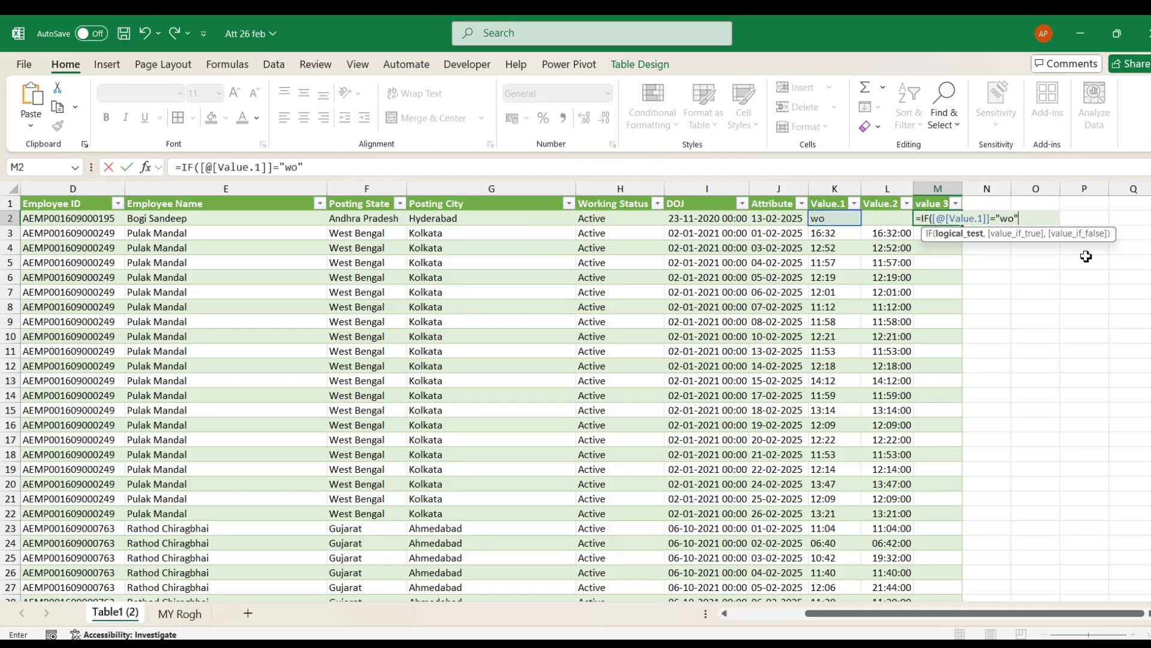
pyautogui.write(',')
pyautogui.write('wo')
pyautogui.press('BackSpace')
pyautogui.press('BackSpace')
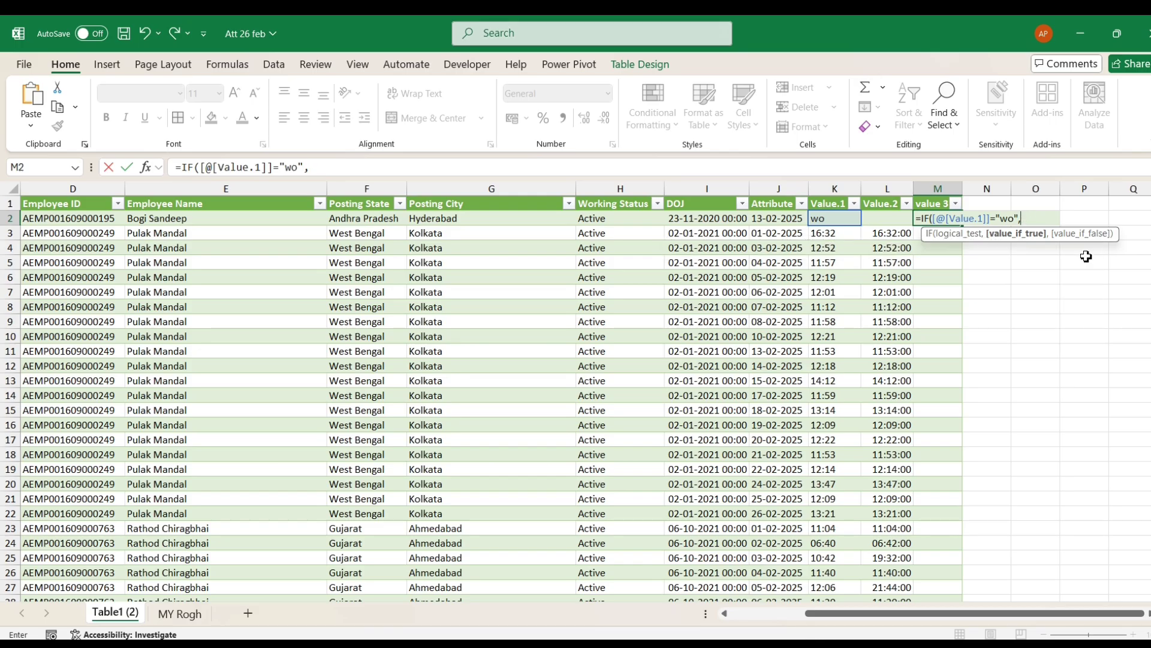
pyautogui.write('"wo",')
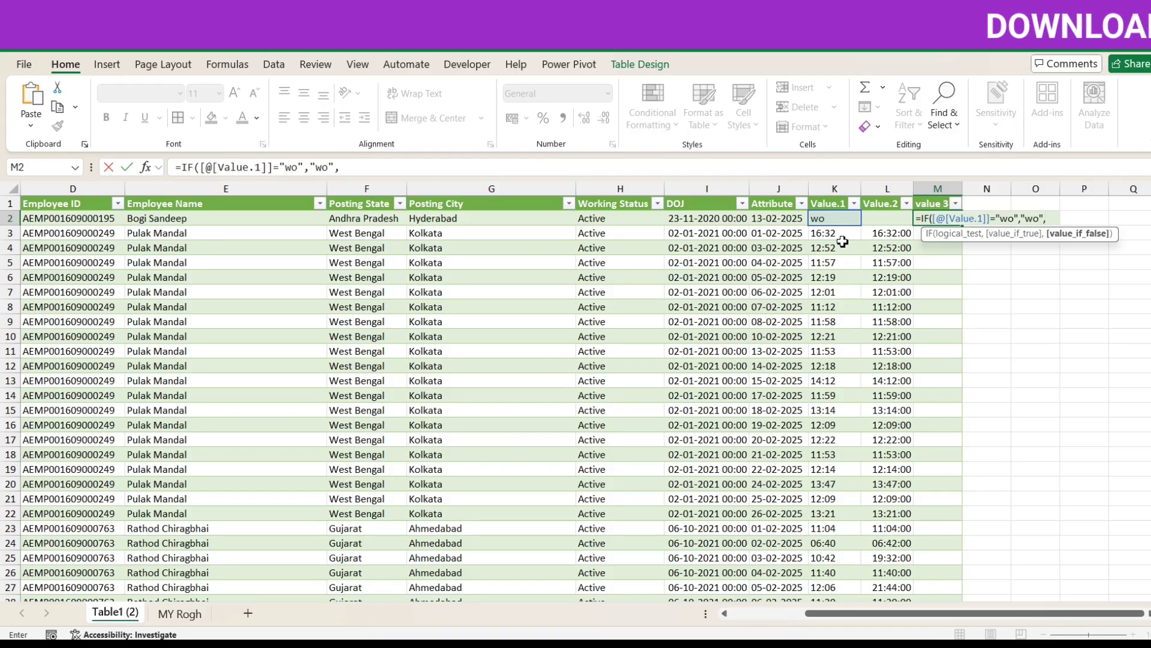
pyautogui.click(895, 217)
pyautogui.write('-')
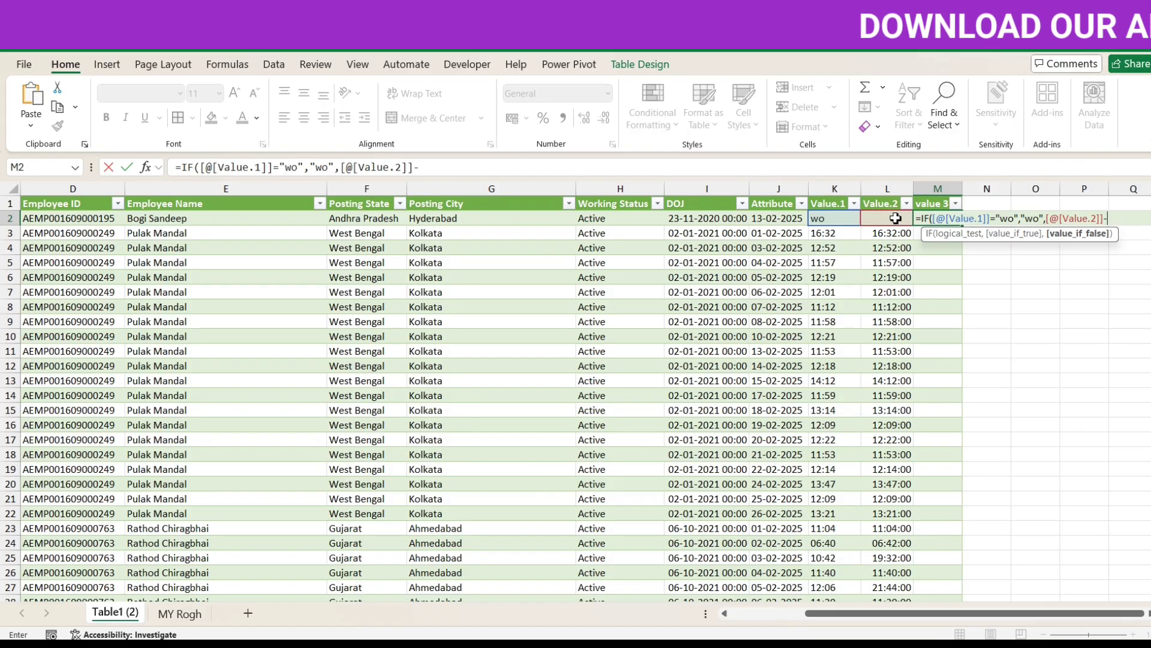
pyautogui.click(826, 219)
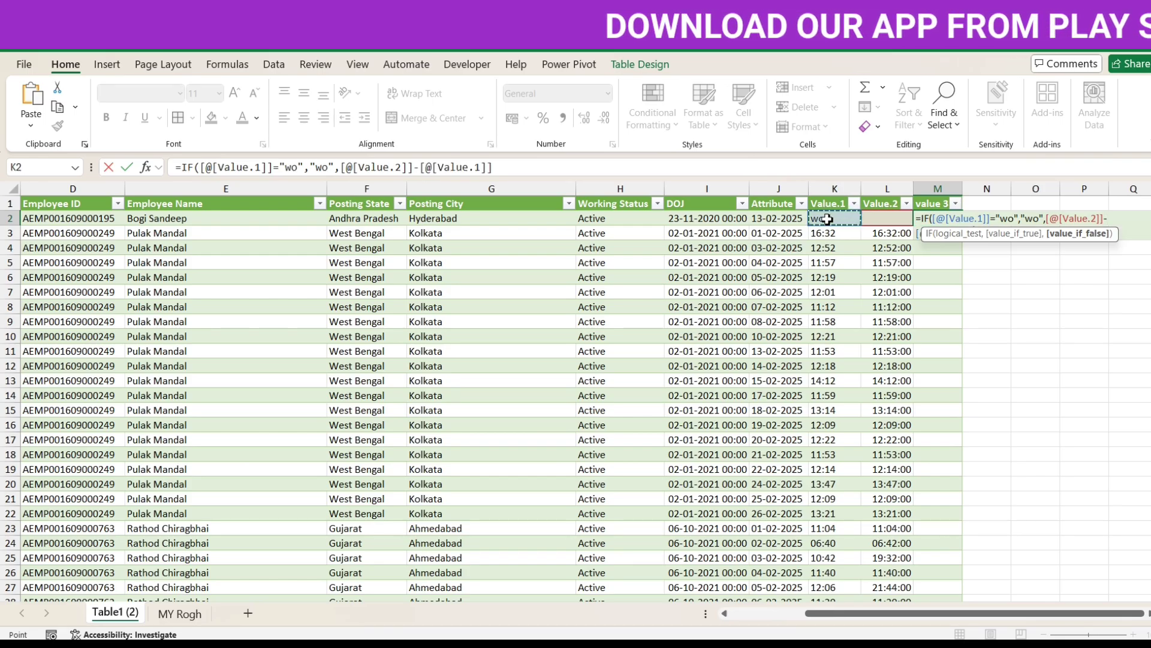
pyautogui.write(')')
pyautogui.hotkey('ctrl', 'Return')
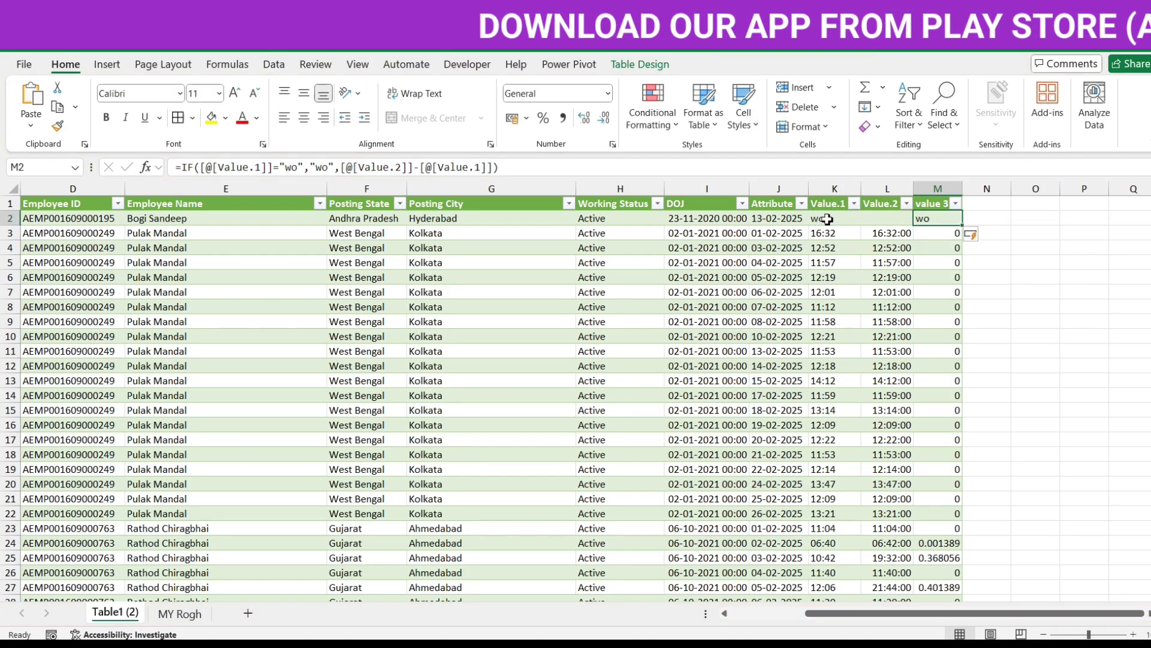
# Step: Apply the Time number format to all data cells of the value 3 column and check the results
pyautogui.scroll(-1, 943, 356)
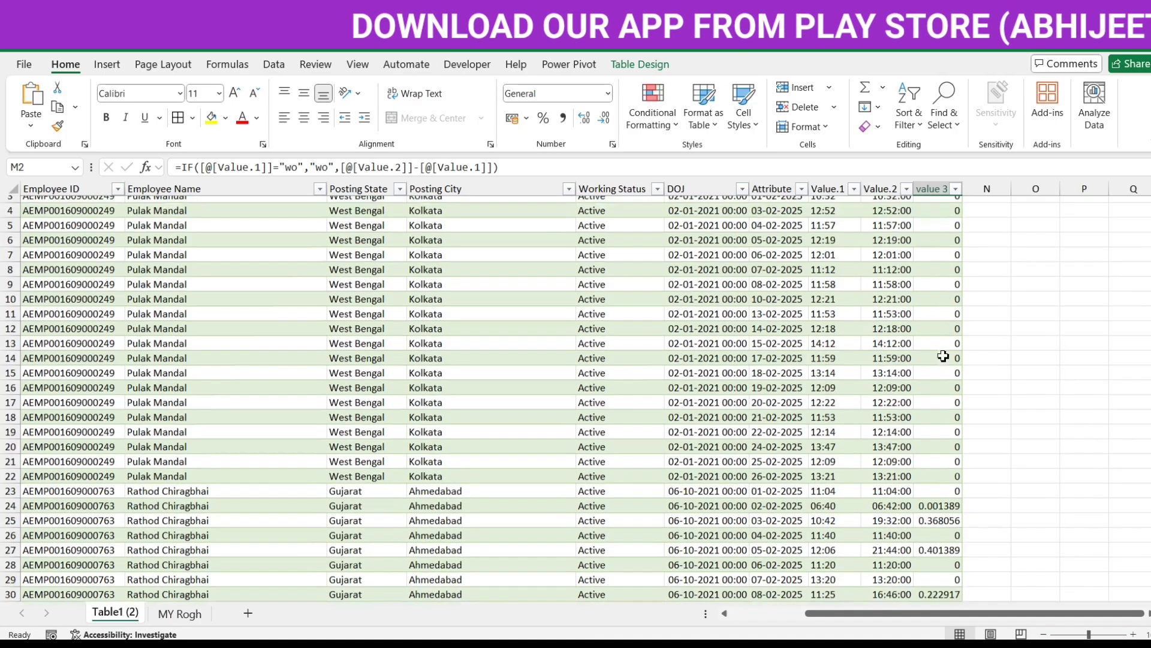
pyautogui.scroll(-5, 944, 356)
pyautogui.scroll(2, 943, 365)
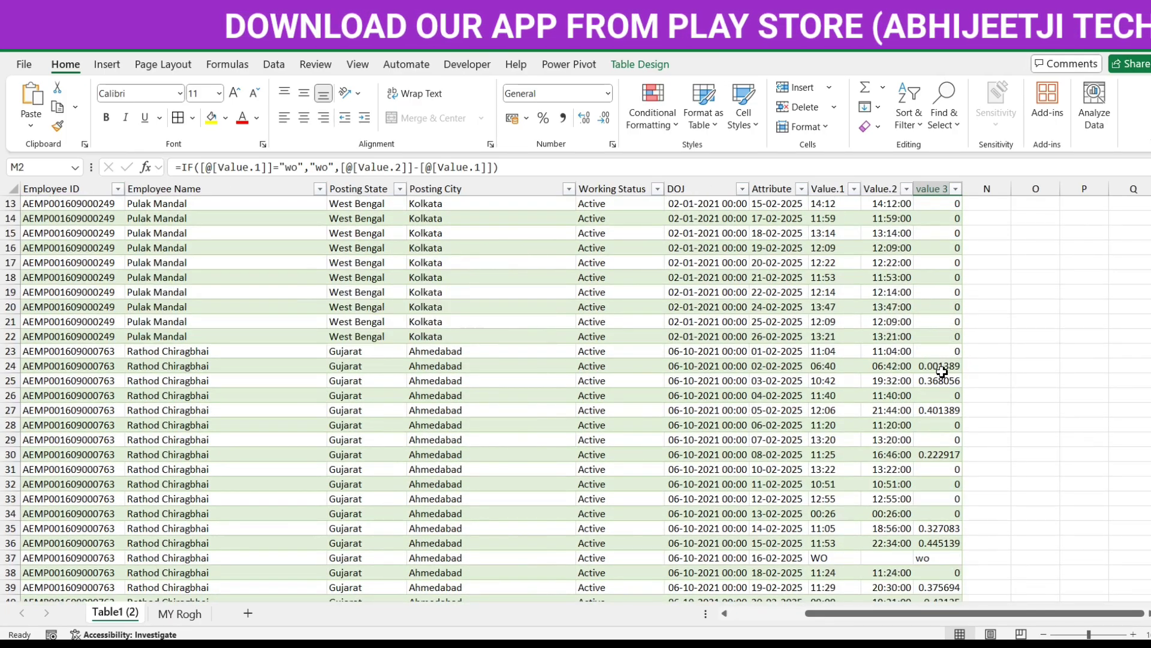
pyautogui.scroll(4, 940, 370)
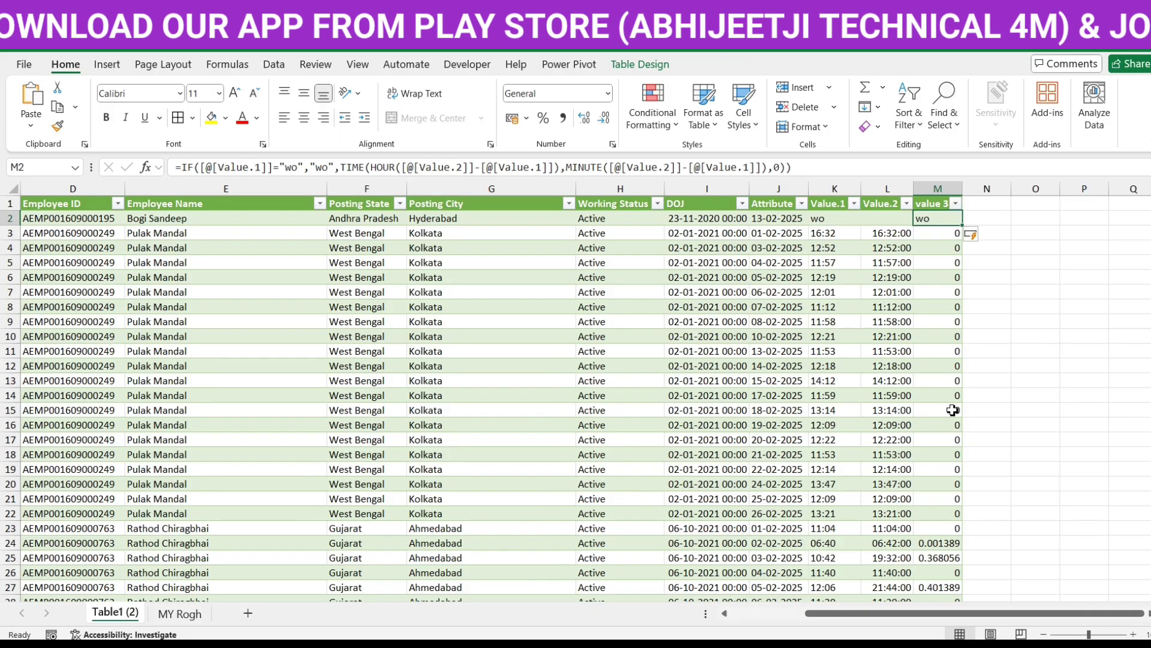
pyautogui.hotkey('ctrl', 'shift', 'Down')
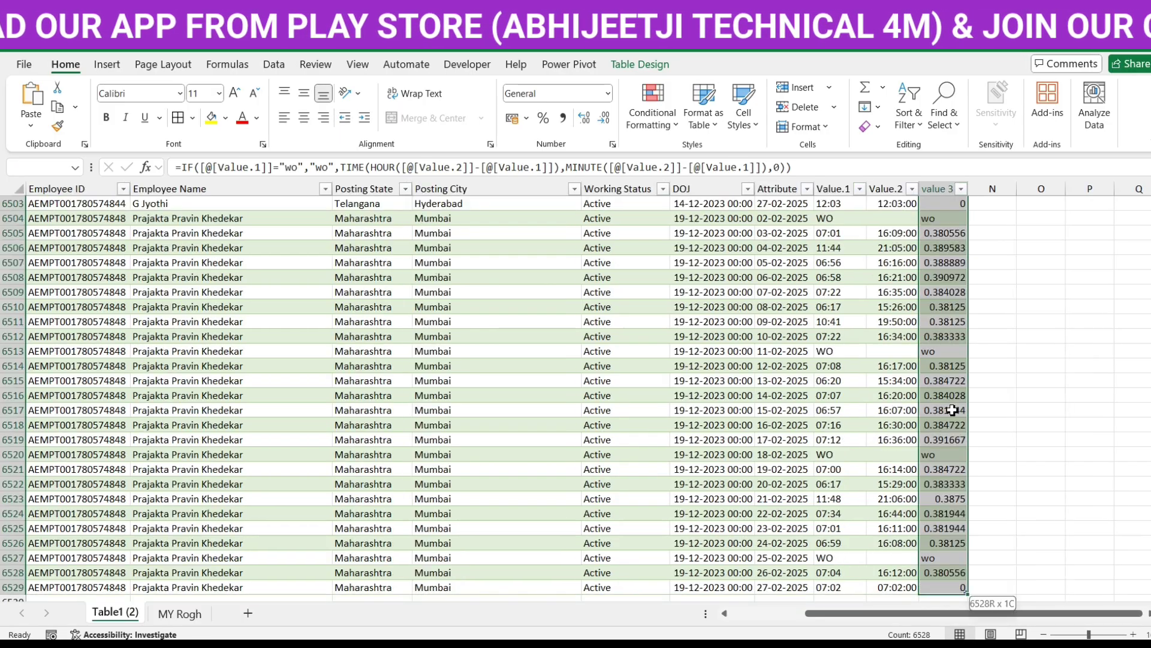
pyautogui.click(607, 98)
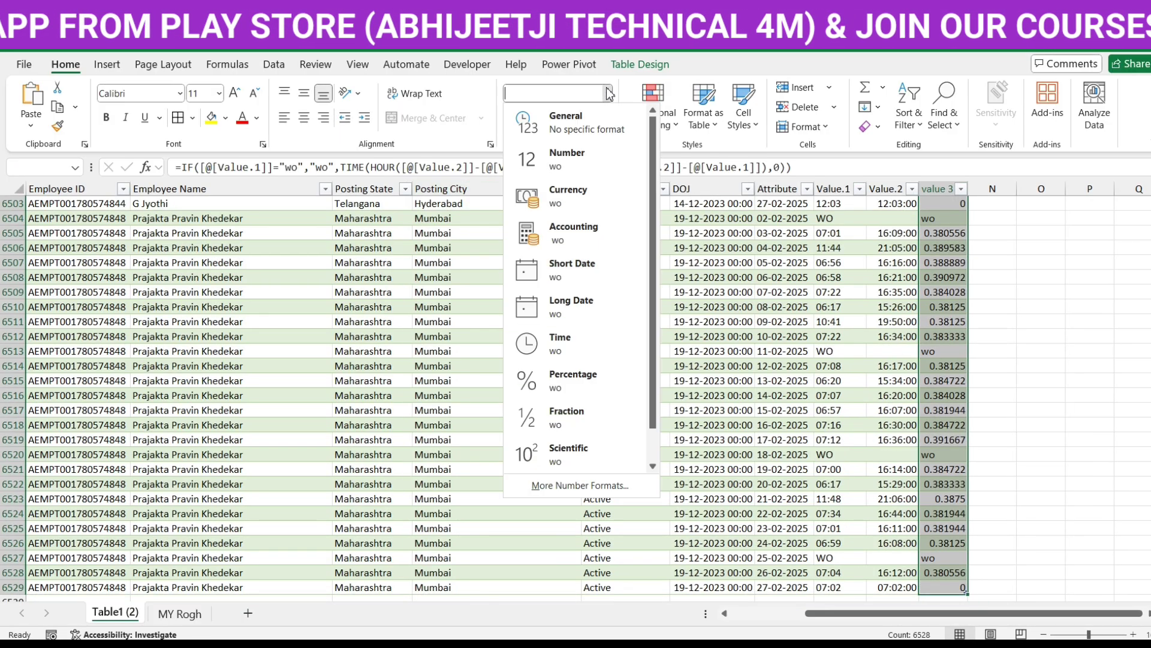
pyautogui.click(564, 337)
pyautogui.scroll(-2, 930, 393)
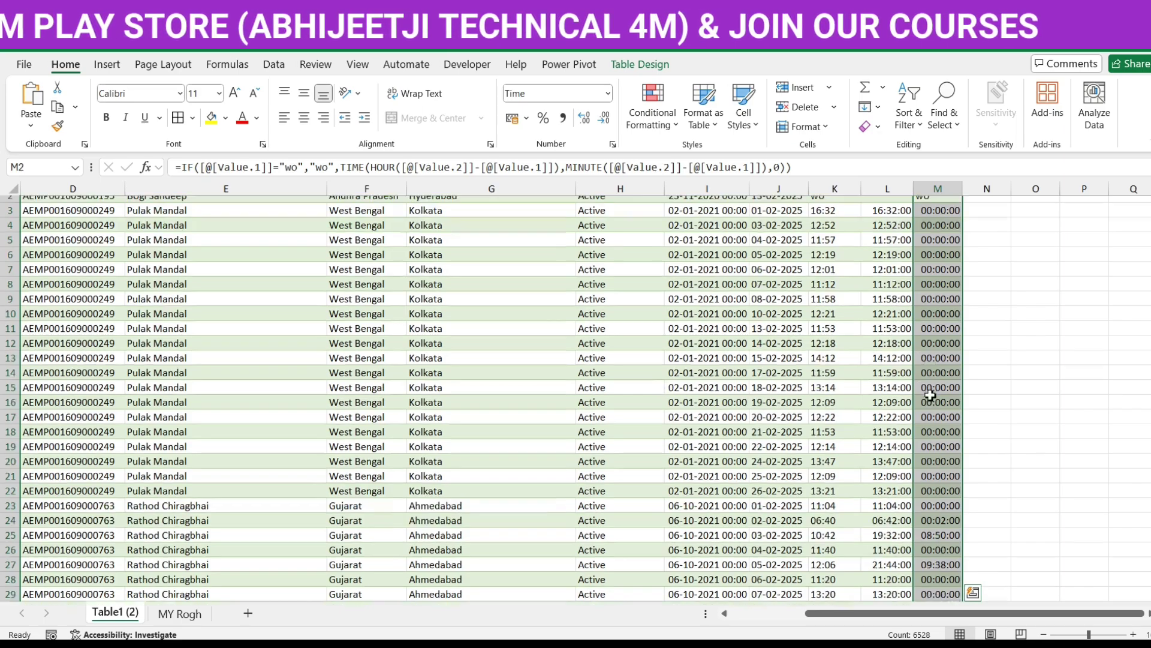
pyautogui.scroll(2, 945, 387)
pyautogui.scroll(-3, 962, 378)
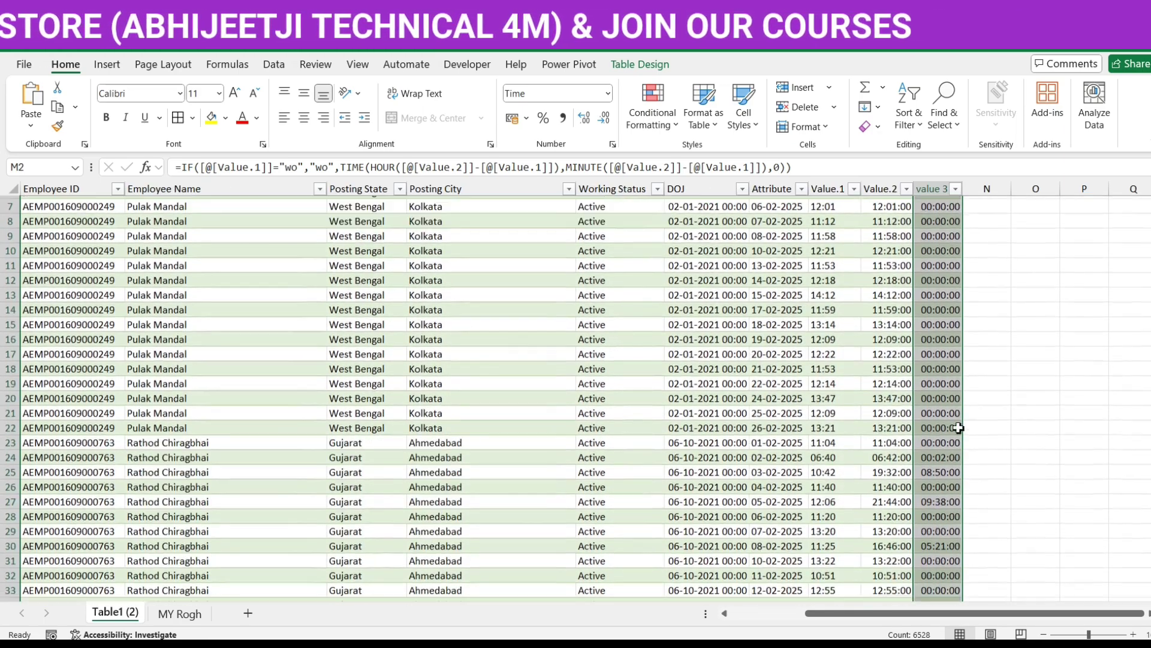
pyautogui.click(936, 411)
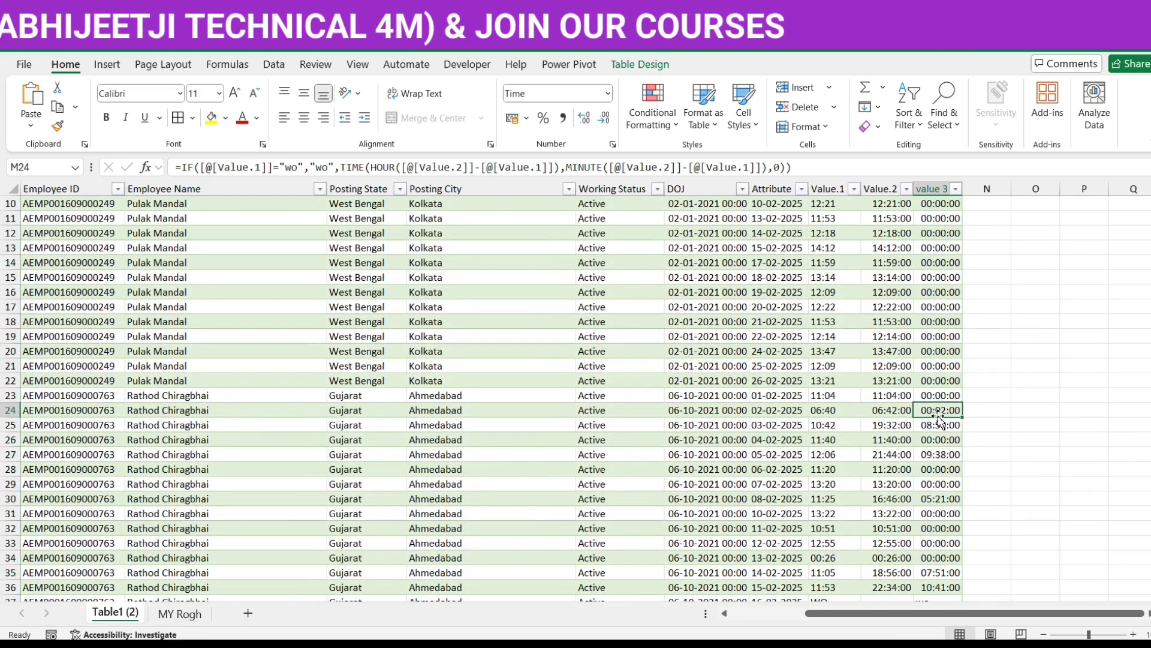
# Step: Apply the custom number format hh:mm to all data cells of the value 3 column
pyautogui.scroll(3, 937, 414)
pyautogui.click(939, 223)
pyautogui.hotkey('ctrl', 'shift', 'Down')
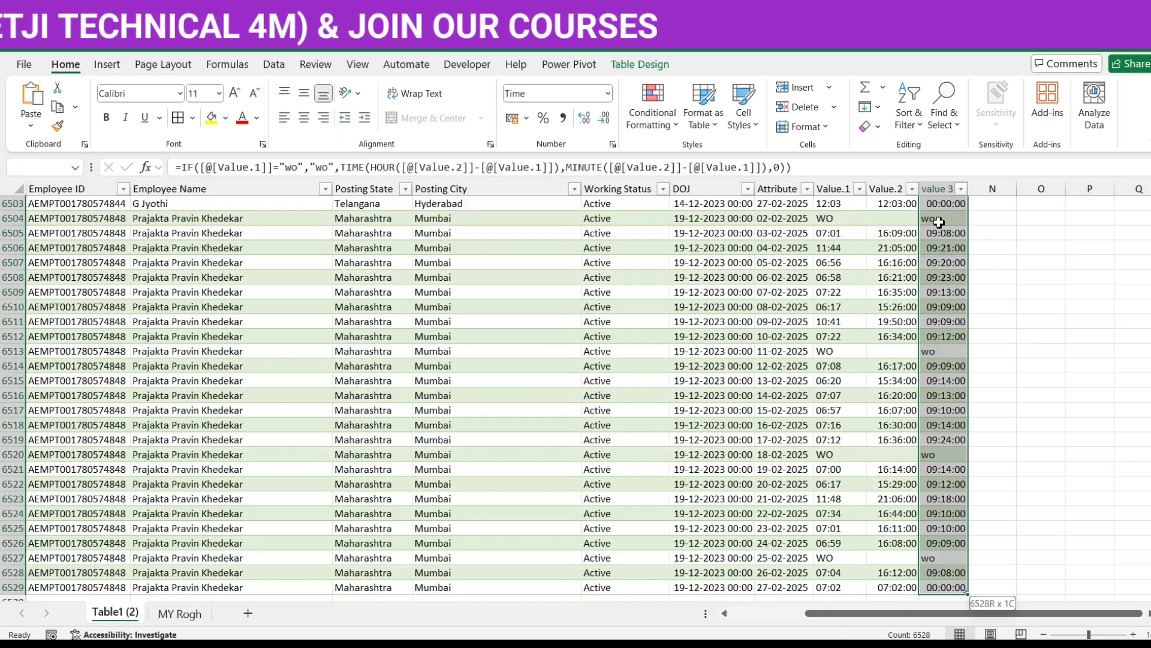
pyautogui.hotkey('ctrl', 'BackSpace')
pyautogui.hotkey('ctrl', '1')
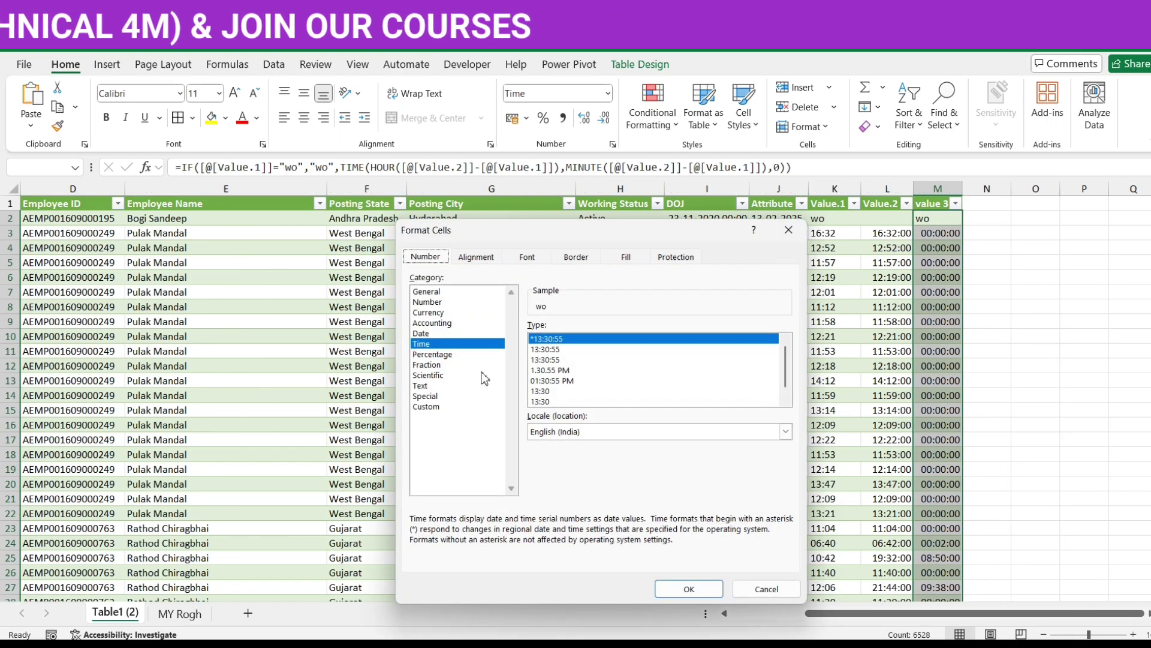
pyautogui.click(438, 407)
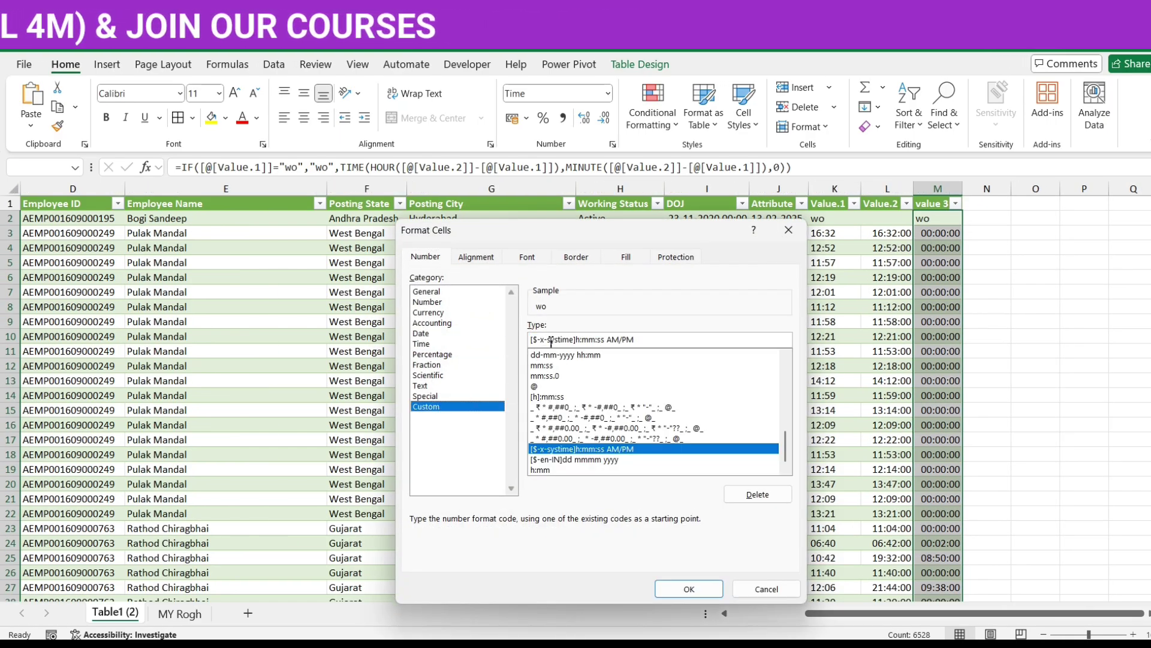
pyautogui.click(654, 340)
pyautogui.press('BackSpace')
pyautogui.press('BackSpace')
pyautogui.press('BackSpace')
pyautogui.press('BackSpace')
pyautogui.press('BackSpace')
pyautogui.press('BackSpace')
pyautogui.press('BackSpace')
pyautogui.press('BackSpace')
pyautogui.press('BackSpace')
pyautogui.press('BackSpace')
pyautogui.press('BackSpace')
pyautogui.press('BackSpace')
pyautogui.press('BackSpace')
pyautogui.press('BackSpace')
pyautogui.press('BackSpace')
pyautogui.press('BackSpace')
pyautogui.press('BackSpace')
pyautogui.press('BackSpace')
pyautogui.press('BackSpace')
pyautogui.press('BackSpace')
pyautogui.press('BackSpace')
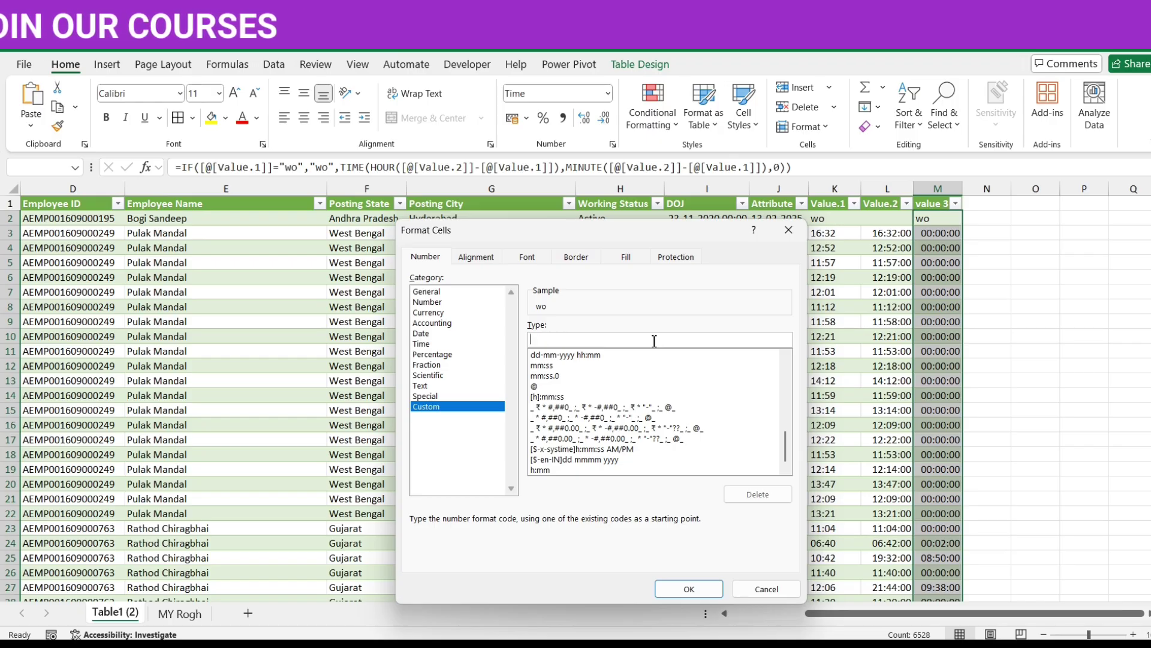
pyautogui.write('hh')
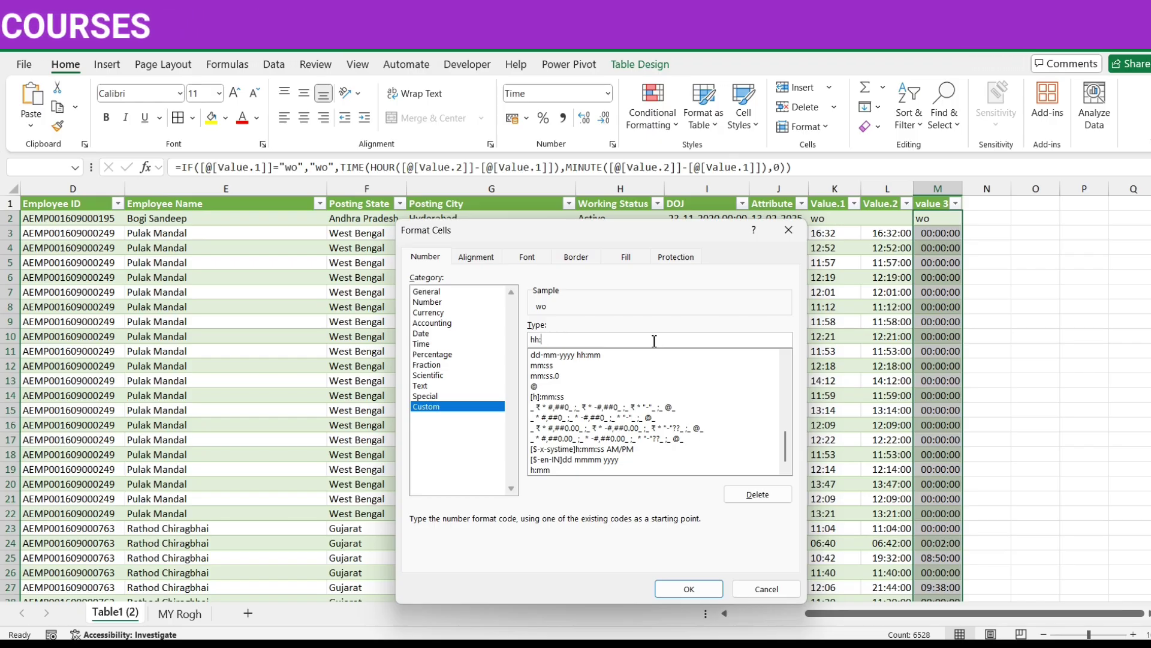
pyautogui.write(':mm')
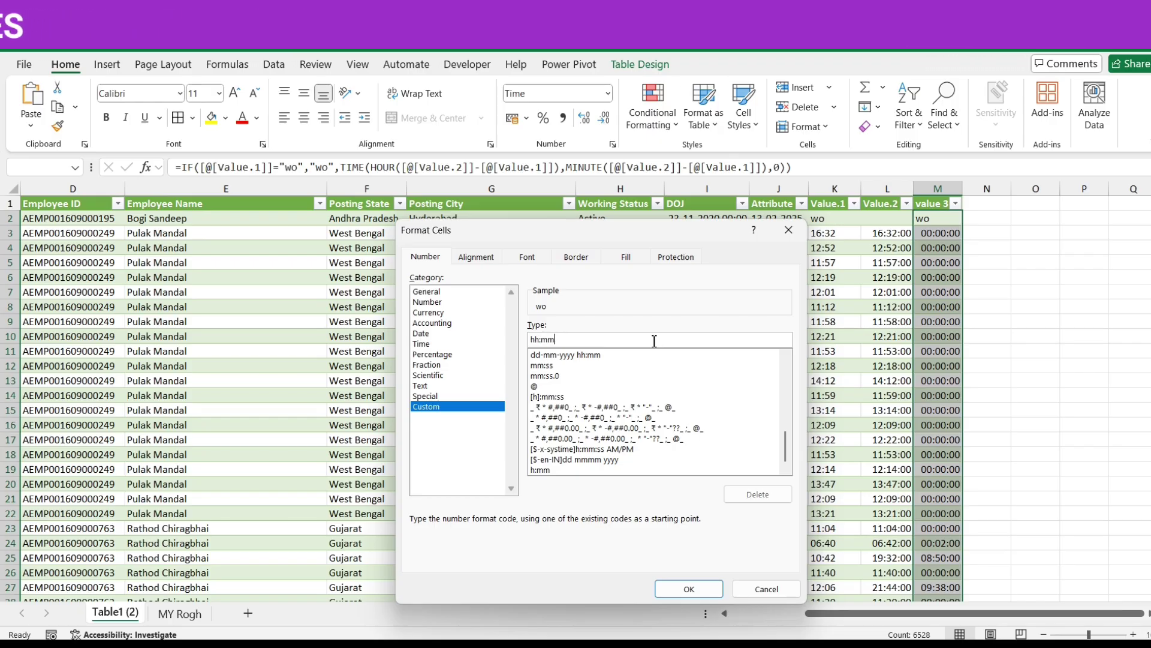
pyautogui.press('Return')
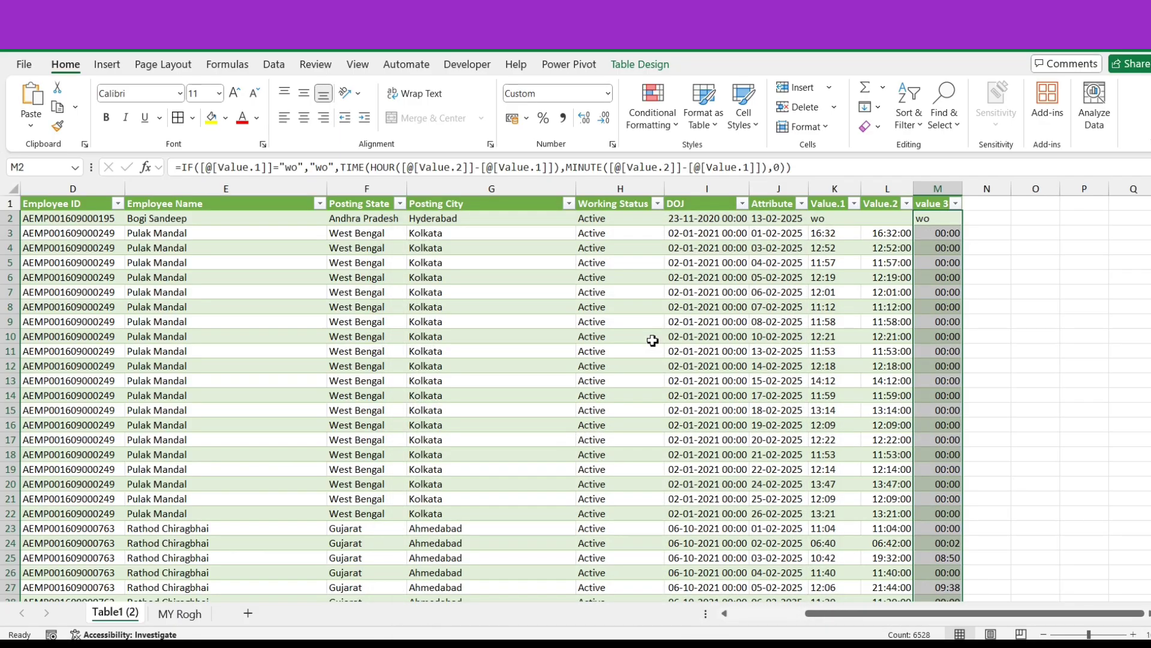
# Step: Center the contents of the whole value 3 column horizontally and look over its cells
pyautogui.click(933, 188)
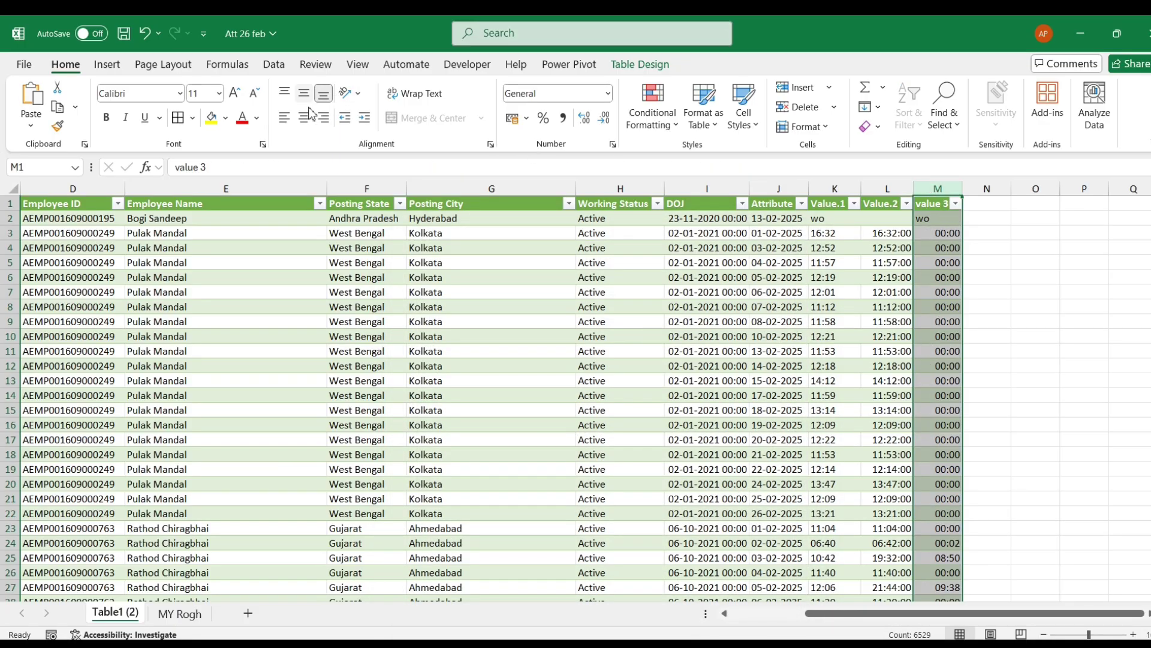
pyautogui.click(304, 118)
pyautogui.click(933, 235)
pyautogui.scroll(-1, 937, 312)
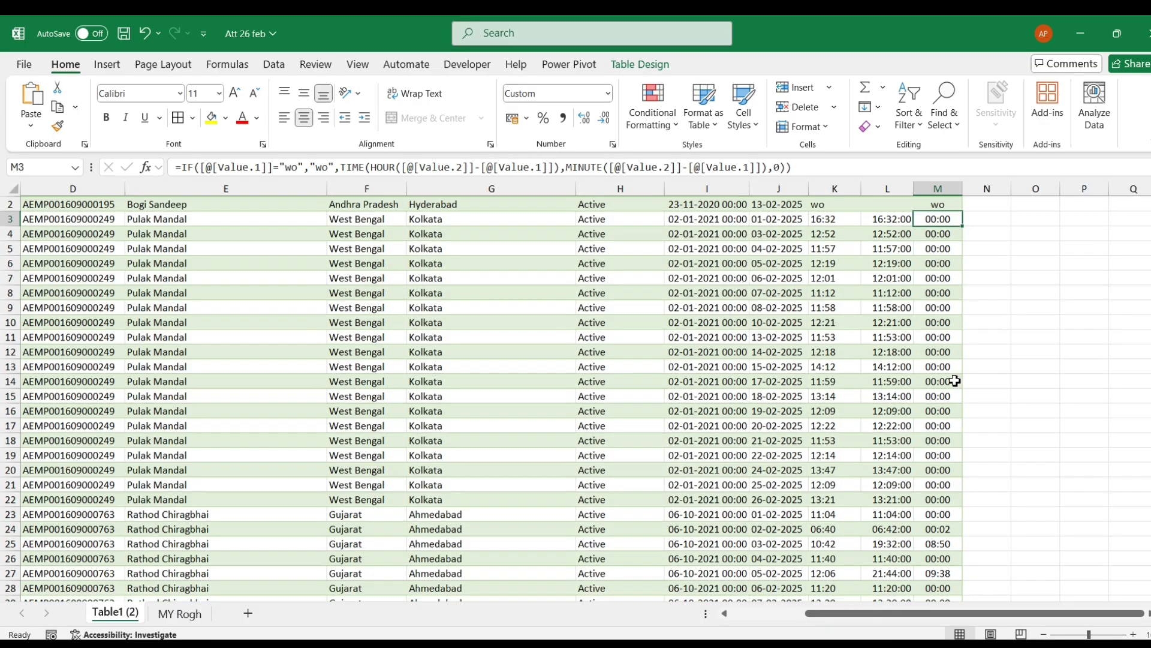
# Step: Add a Remarks column to the table beside the value 3 column, with its header in N1
pyautogui.click(939, 515)
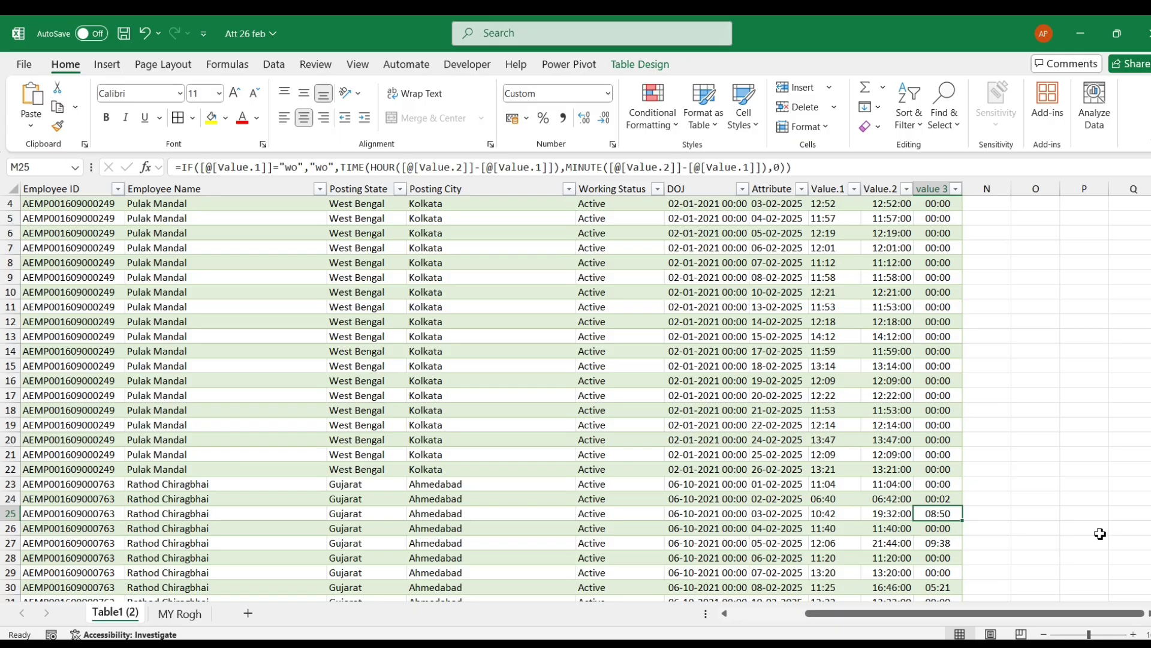
pyautogui.hotkey('ctrl', 'Up')
pyautogui.press('Down')
pyautogui.press('Right')
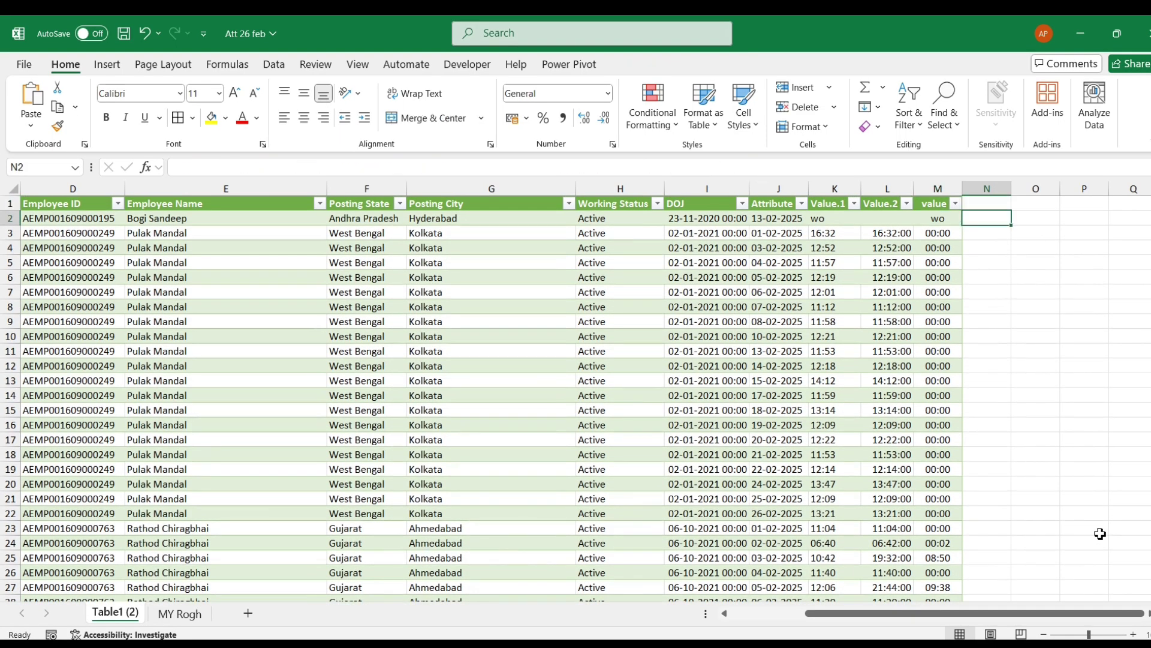
pyautogui.press('Up')
pyautogui.write('r')
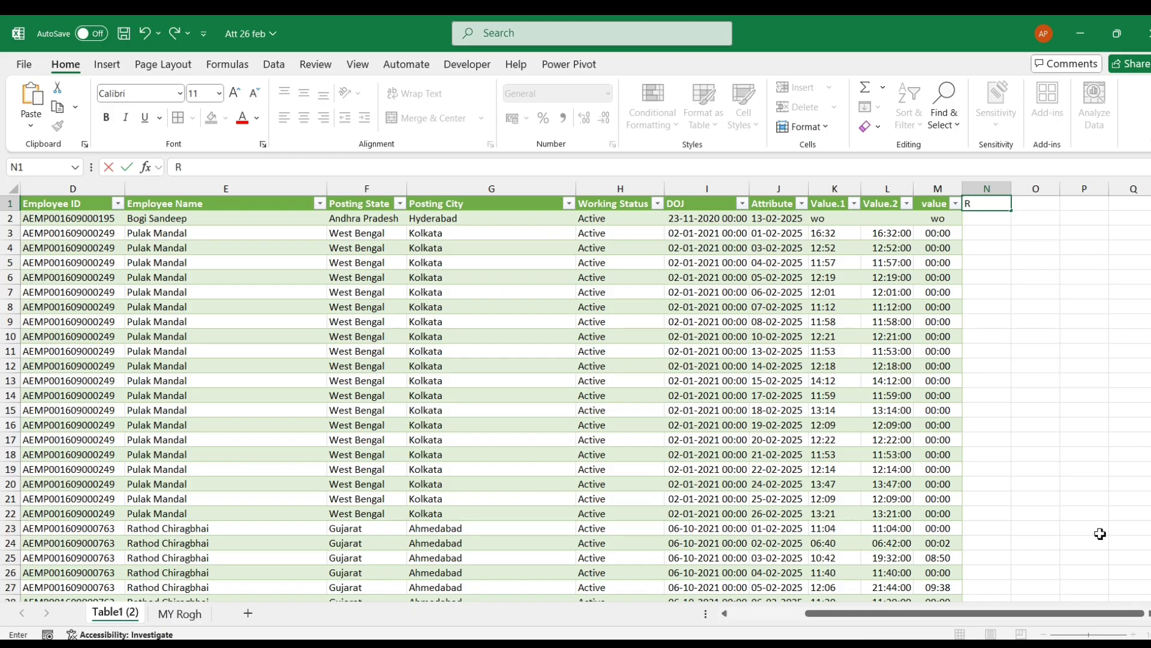
pyautogui.write('marks')
pyautogui.press('Return')
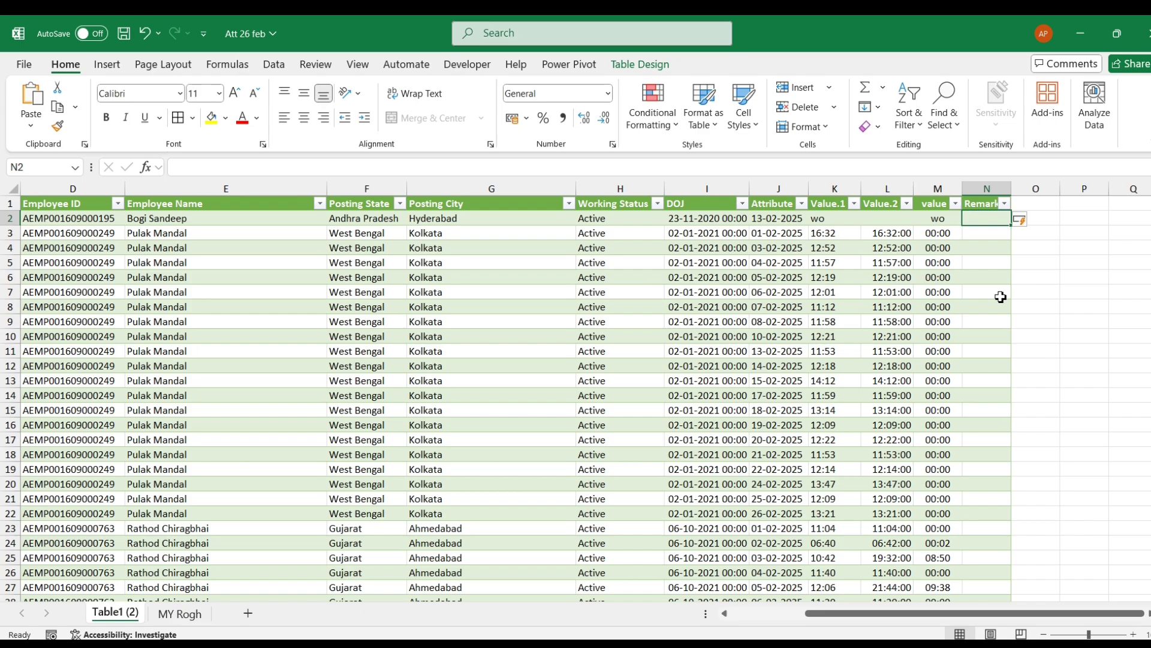
# Step: Fill the Remarks column with =IF([@[value 3]]="wo","wo",IF([@[value 3]]<TIME(4,0,0),"Half Day","Full Day")), entered in N2
pyautogui.write('=IF(')
pyautogui.press('Left')
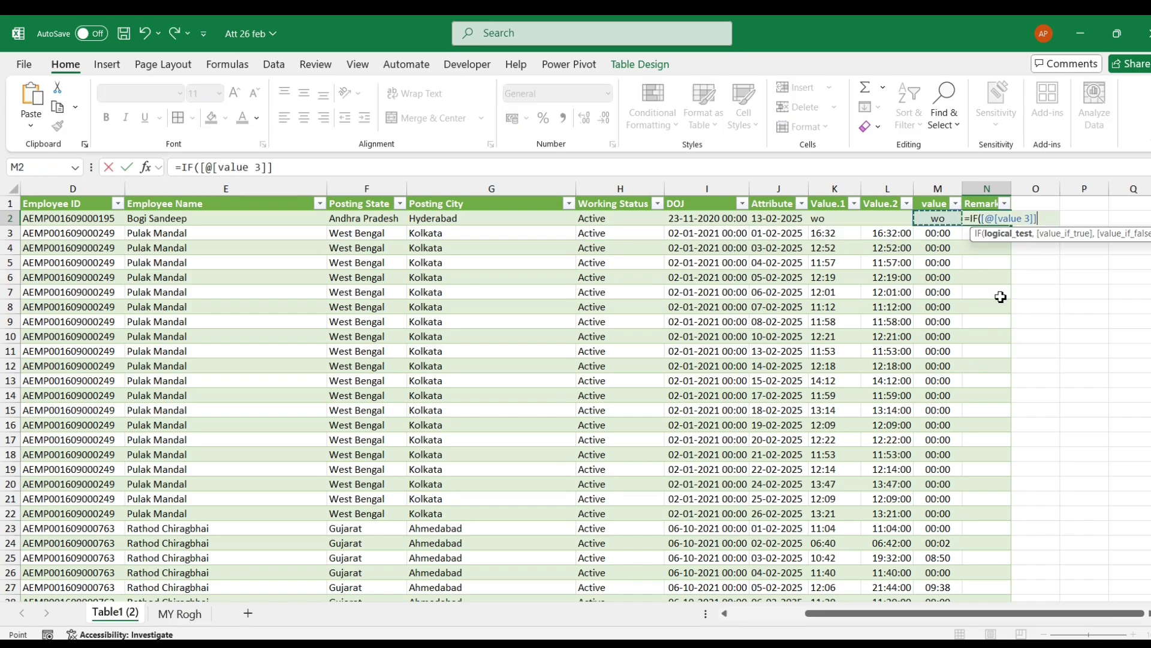
pyautogui.write('="wo')
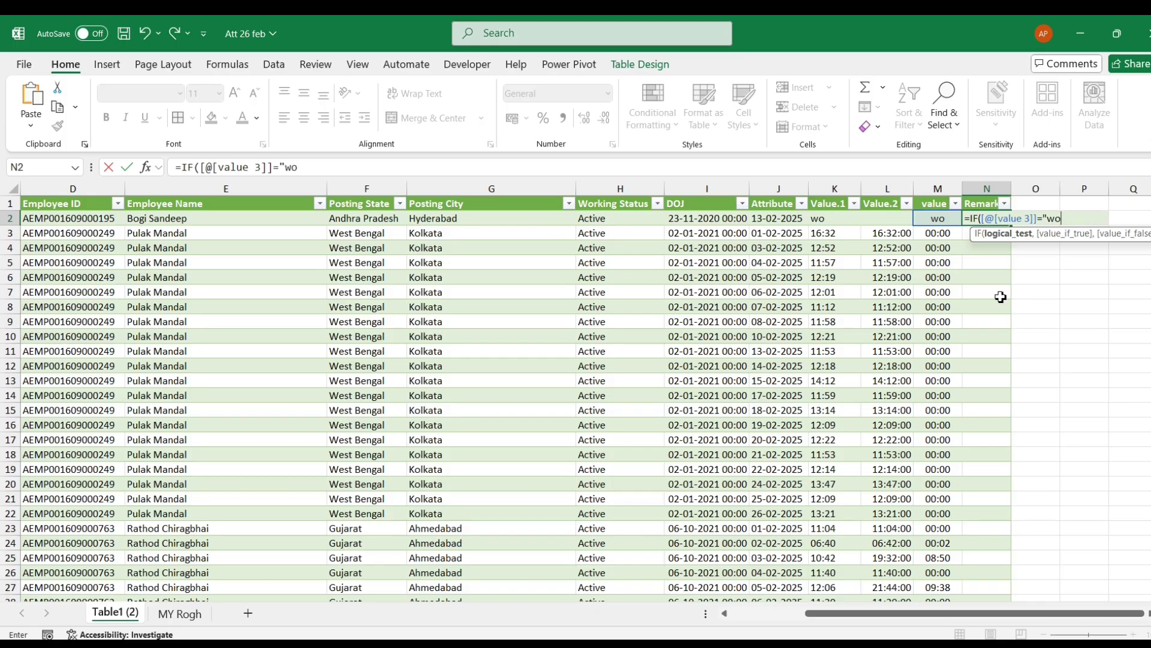
pyautogui.write('",')
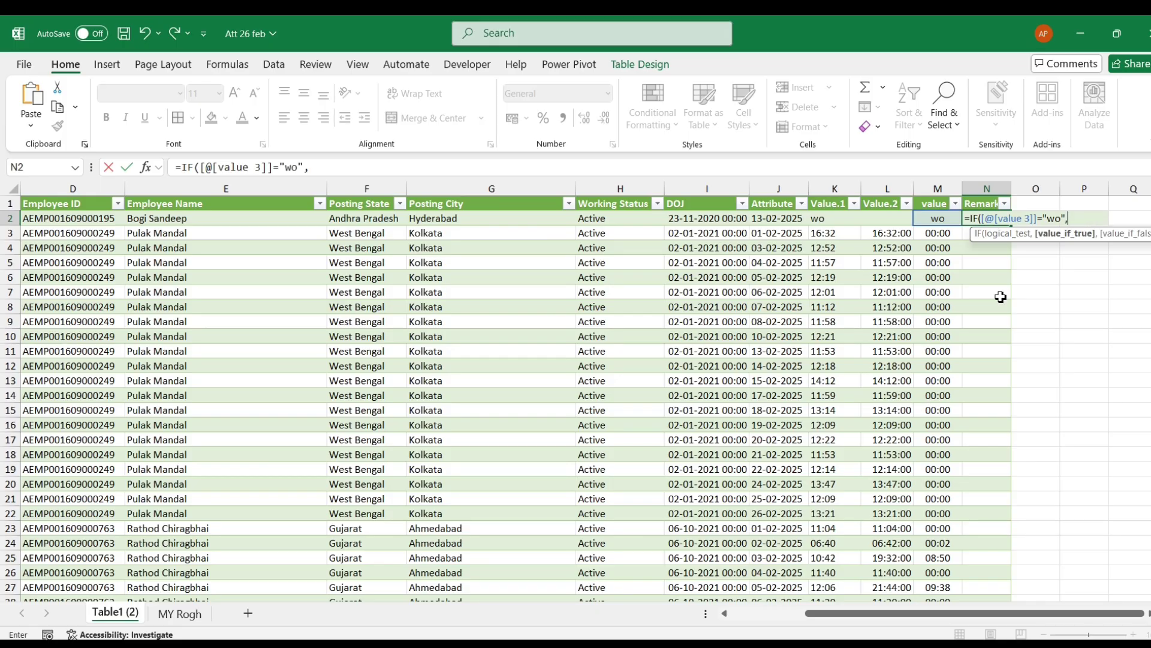
pyautogui.write('"wo",IF(')
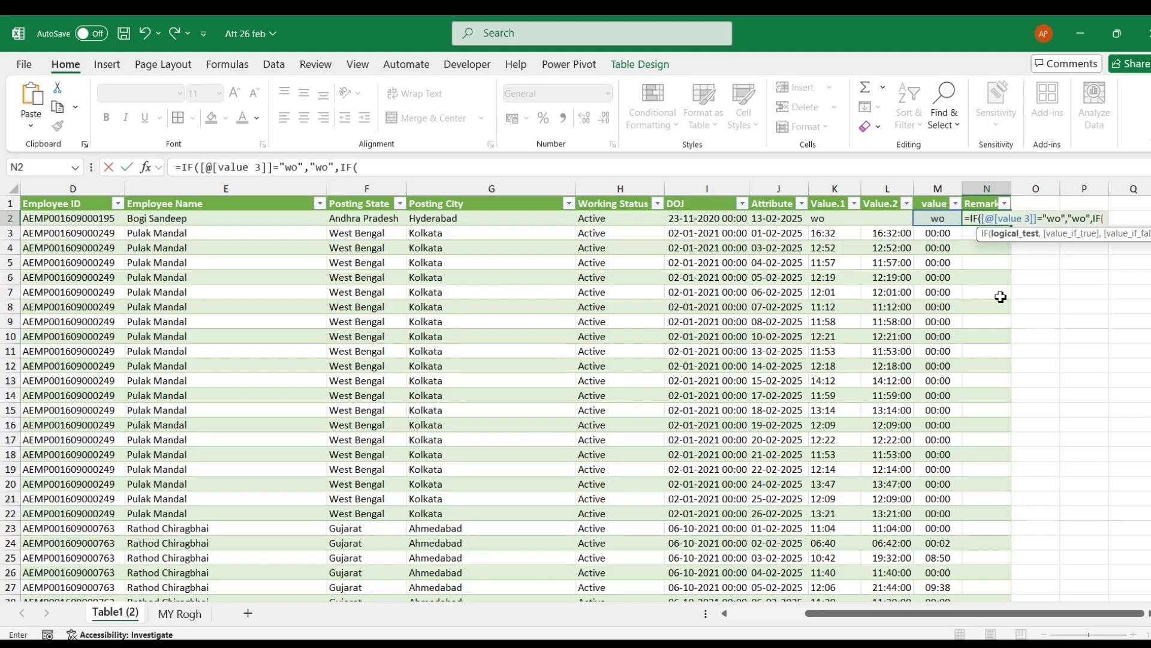
pyautogui.hscroll(2, 1140, 563)
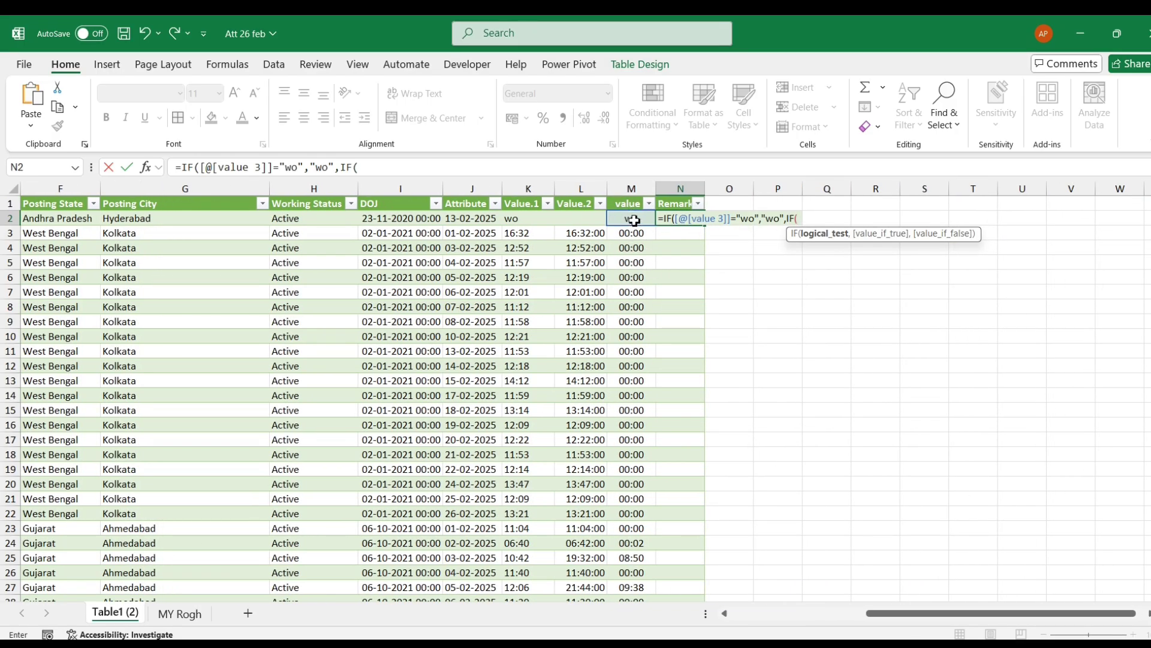
pyautogui.click(634, 221)
pyautogui.write('<')
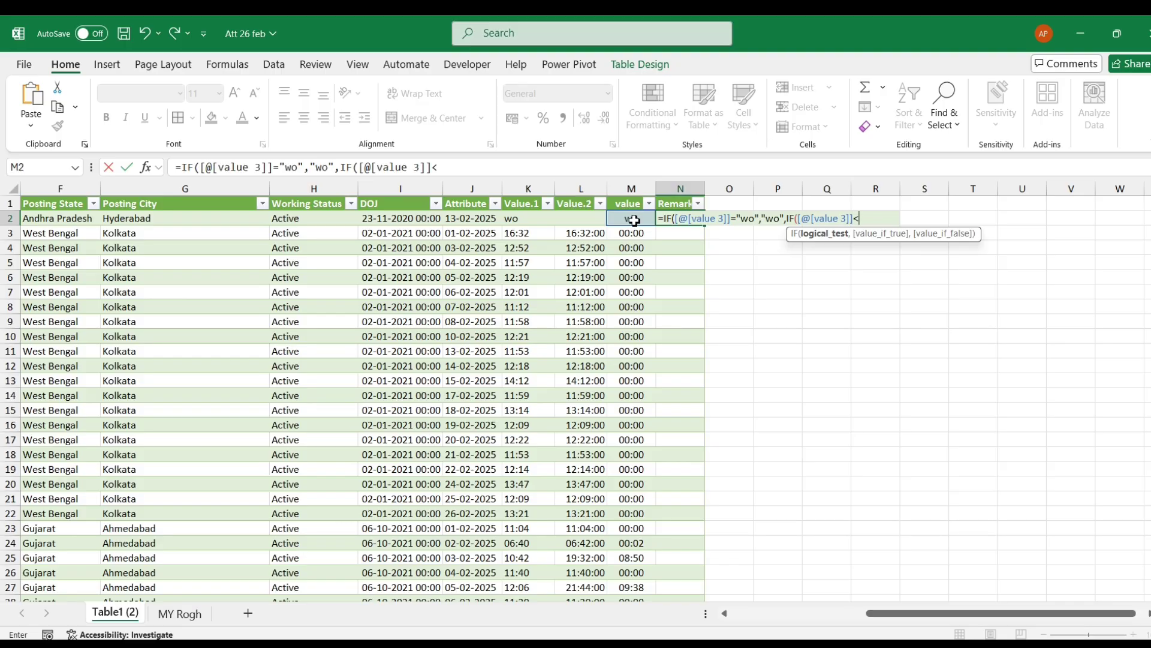
pyautogui.write('TIME(')
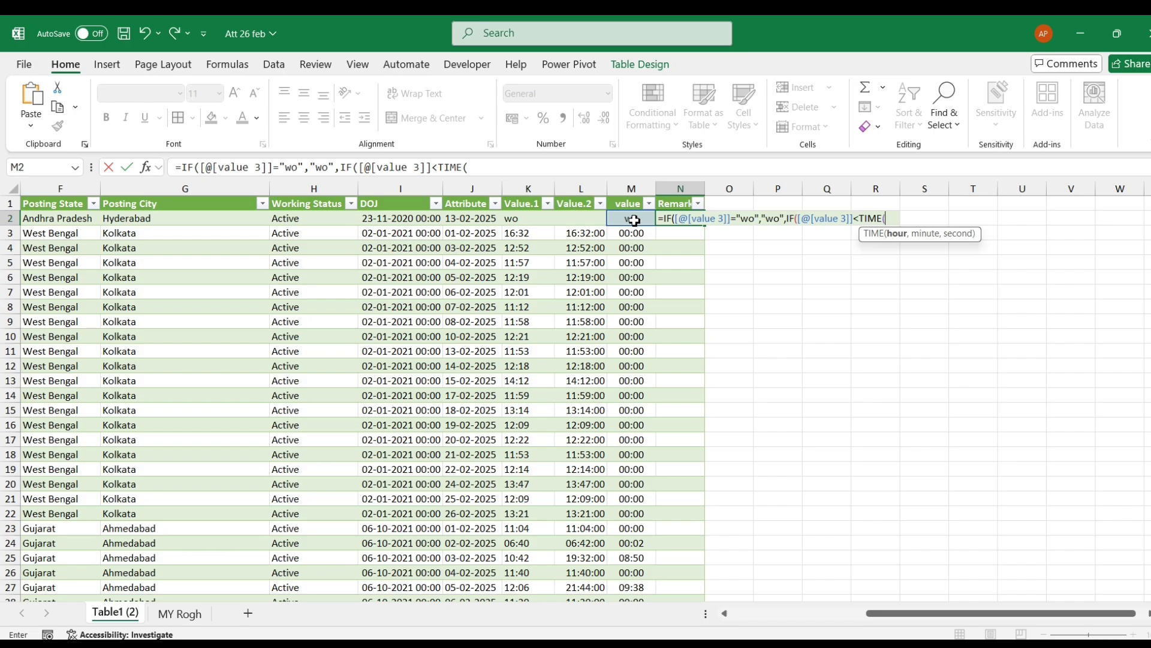
pyautogui.write('4,0,0')
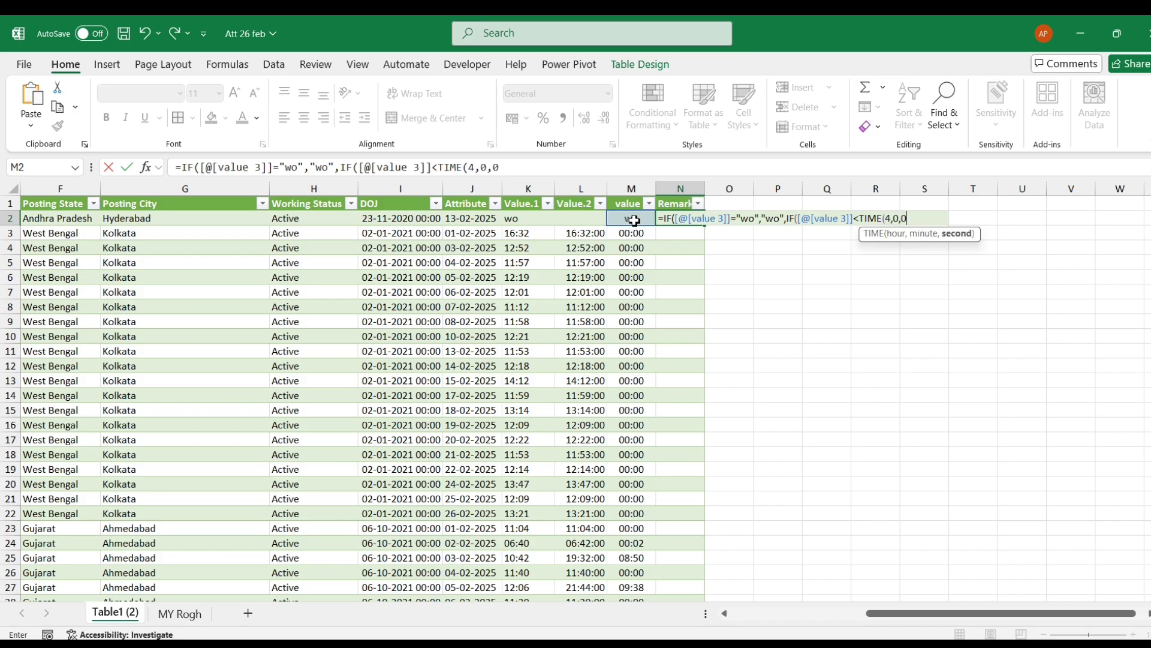
pyautogui.write(')')
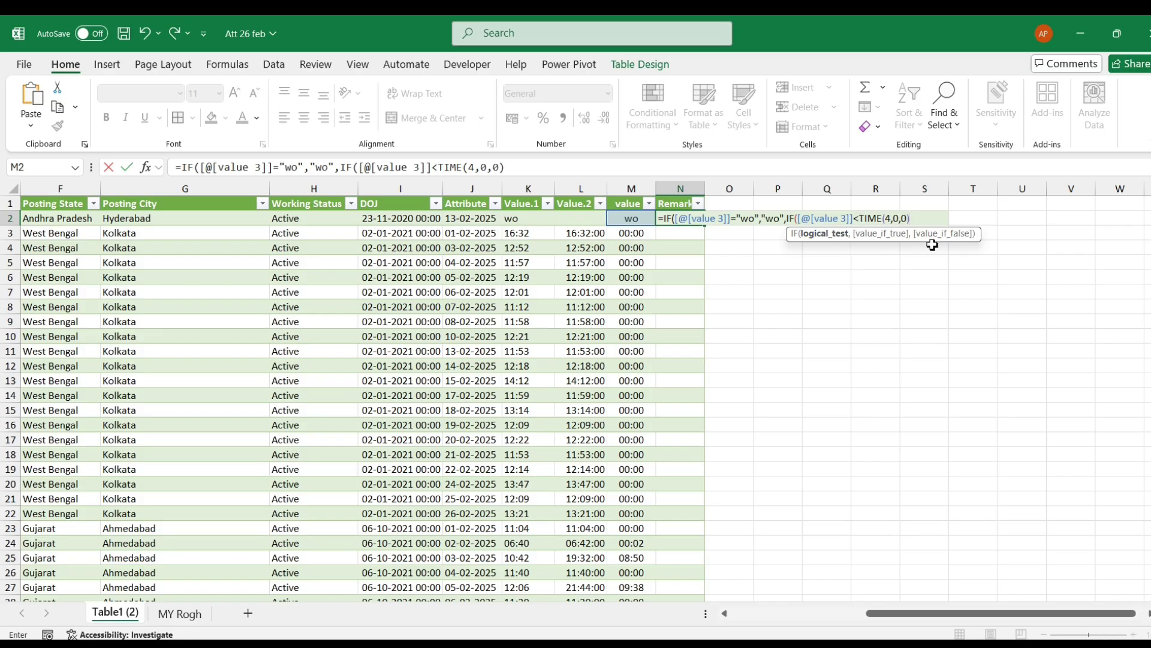
pyautogui.write(',"Hal')
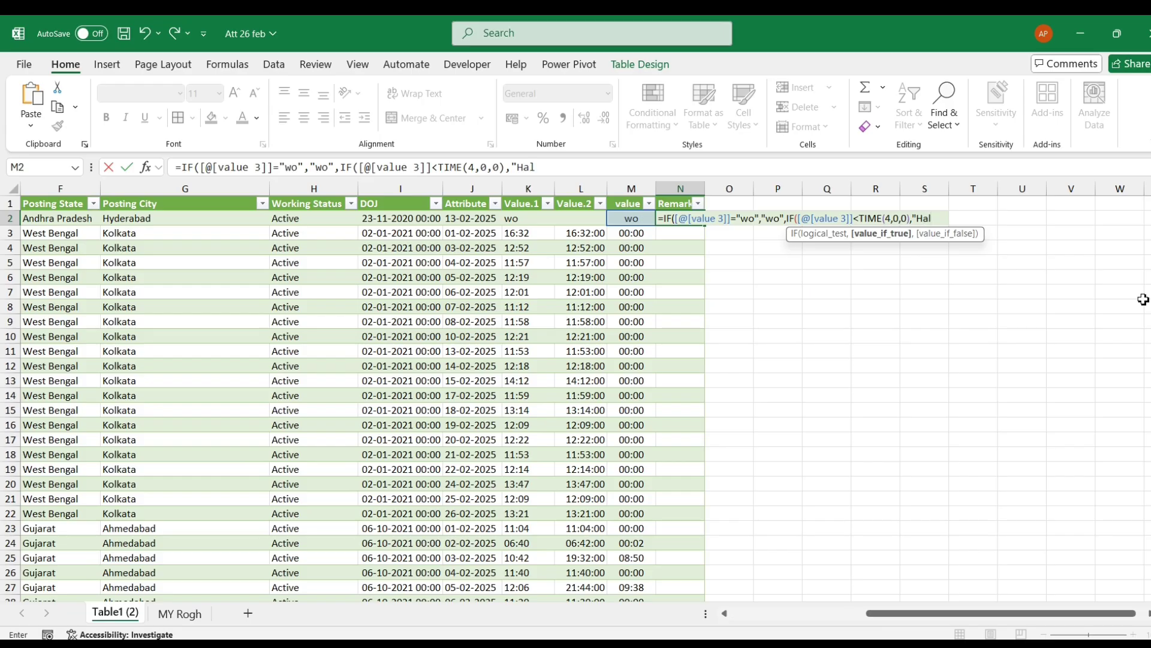
pyautogui.write('f Day')
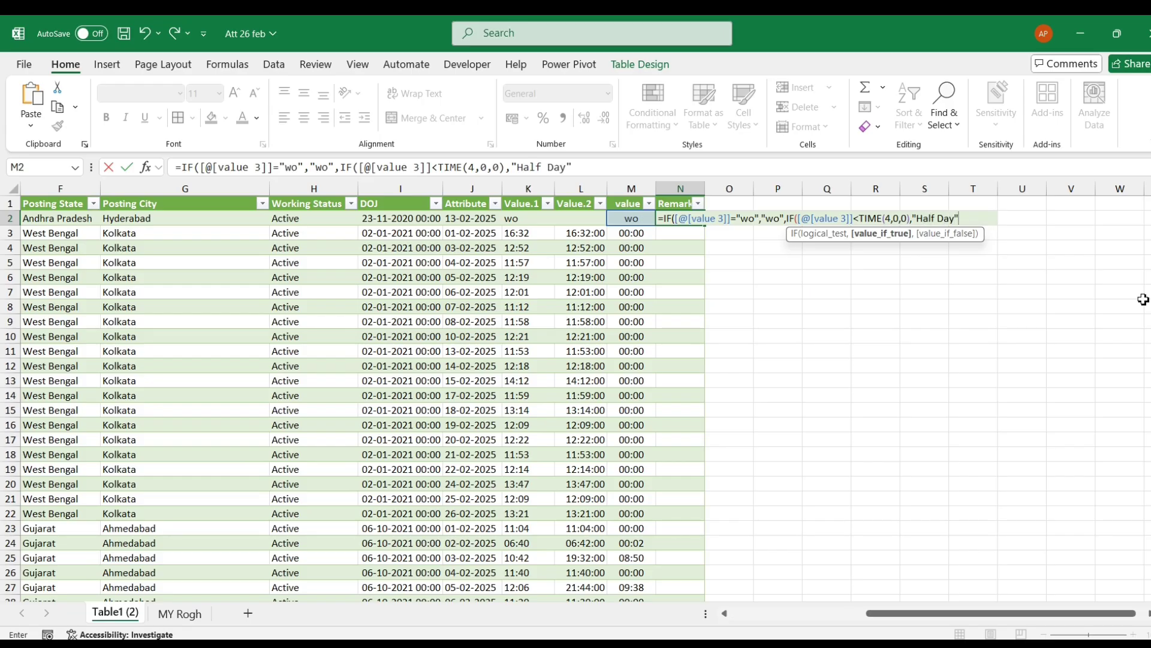
pyautogui.write('",')
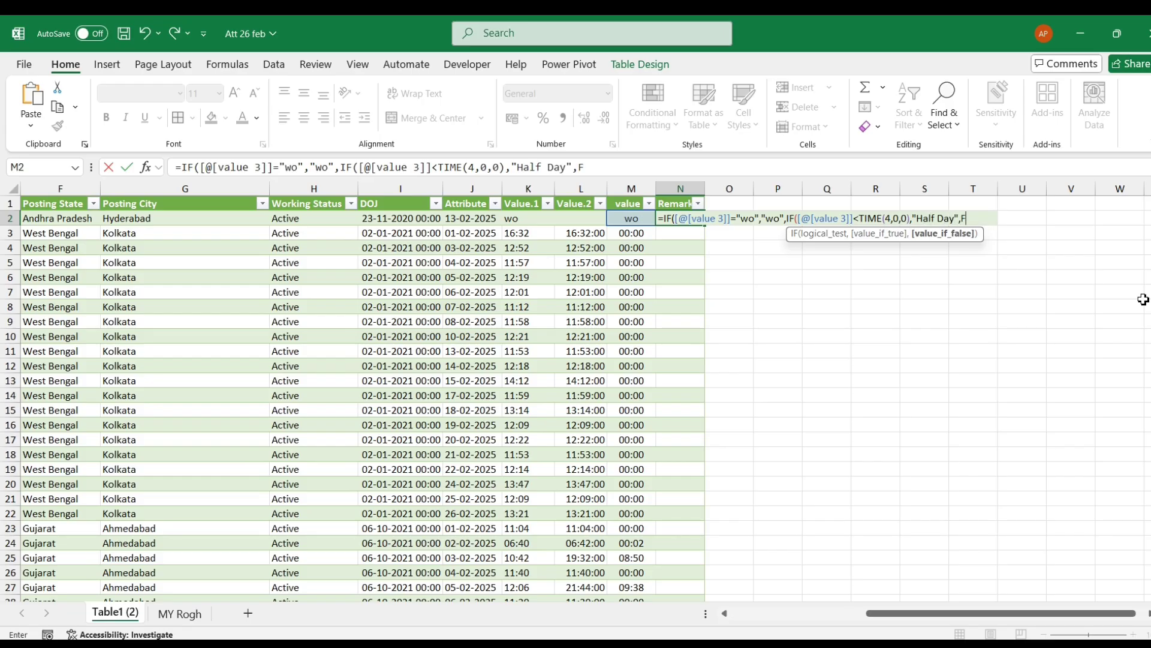
pyautogui.write('Full Day')
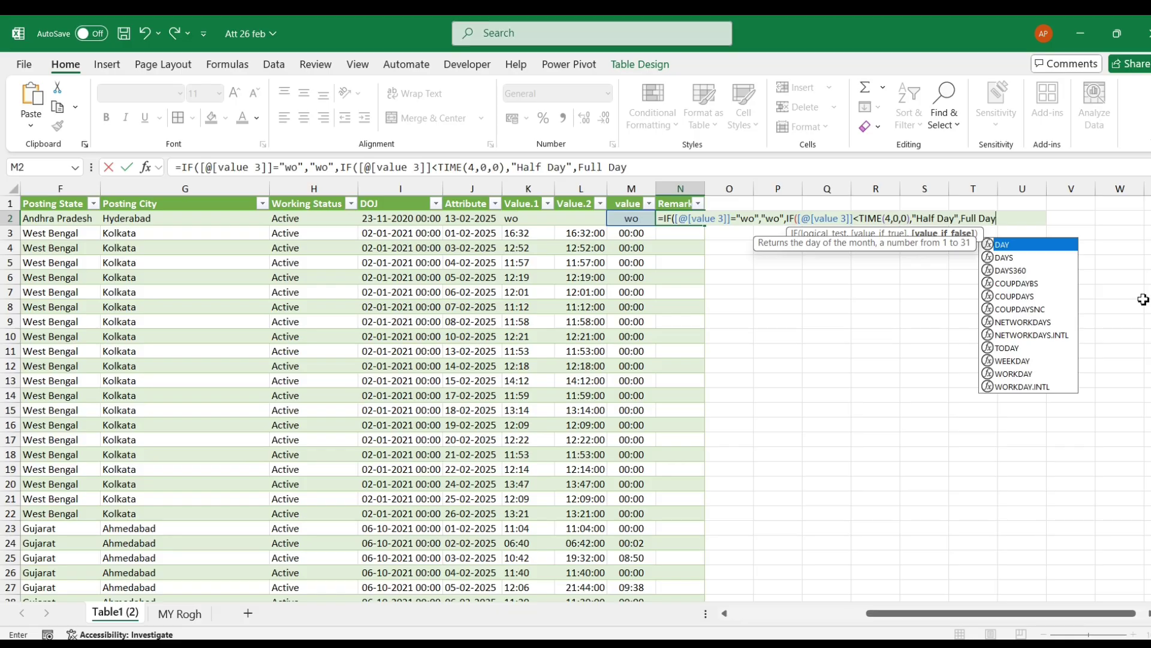
pyautogui.write('"')
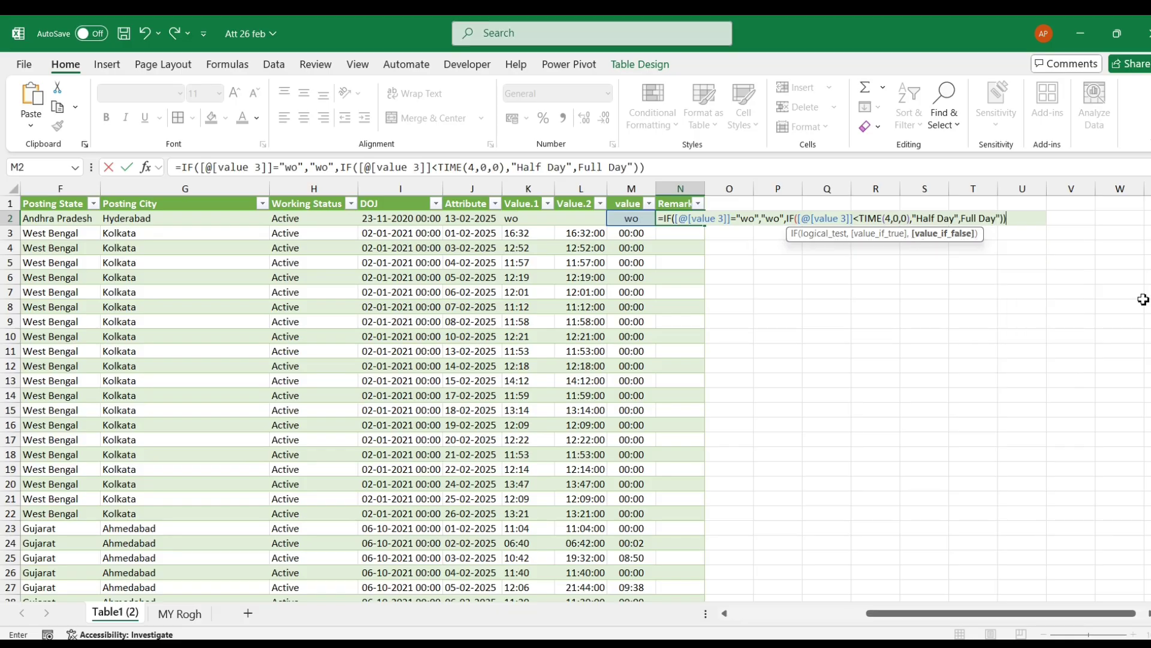
pyautogui.press('Return')
pyautogui.press('Return')
pyautogui.write('"')
pyautogui.hotkey('ctrl', 'Return')
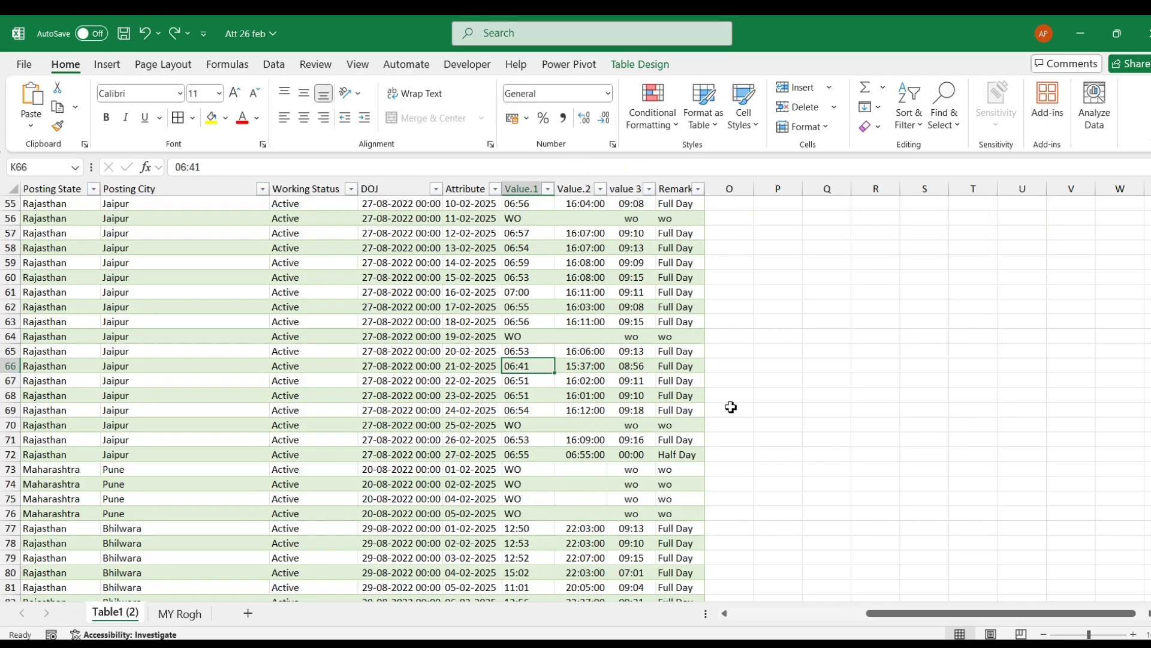
# Step: Test the Remarks formula on row 66 by setting its Value.2 punch time in L66 to 09:20
pyautogui.press('Right')
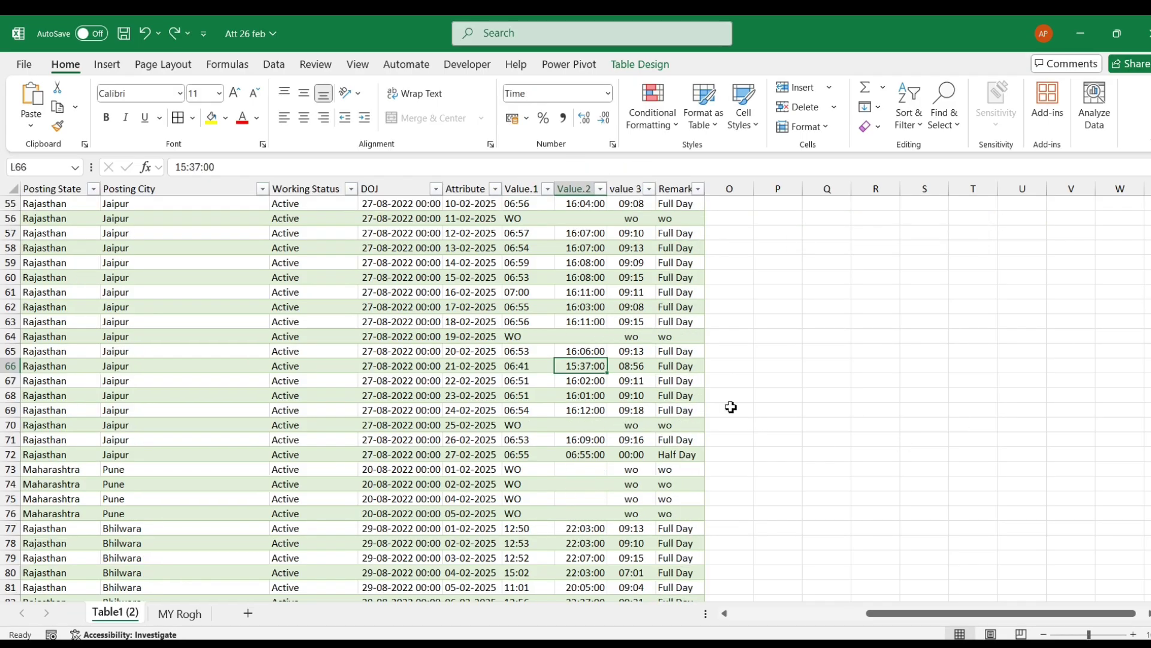
pyautogui.press('Right')
pyautogui.press('Left')
pyautogui.press('Left')
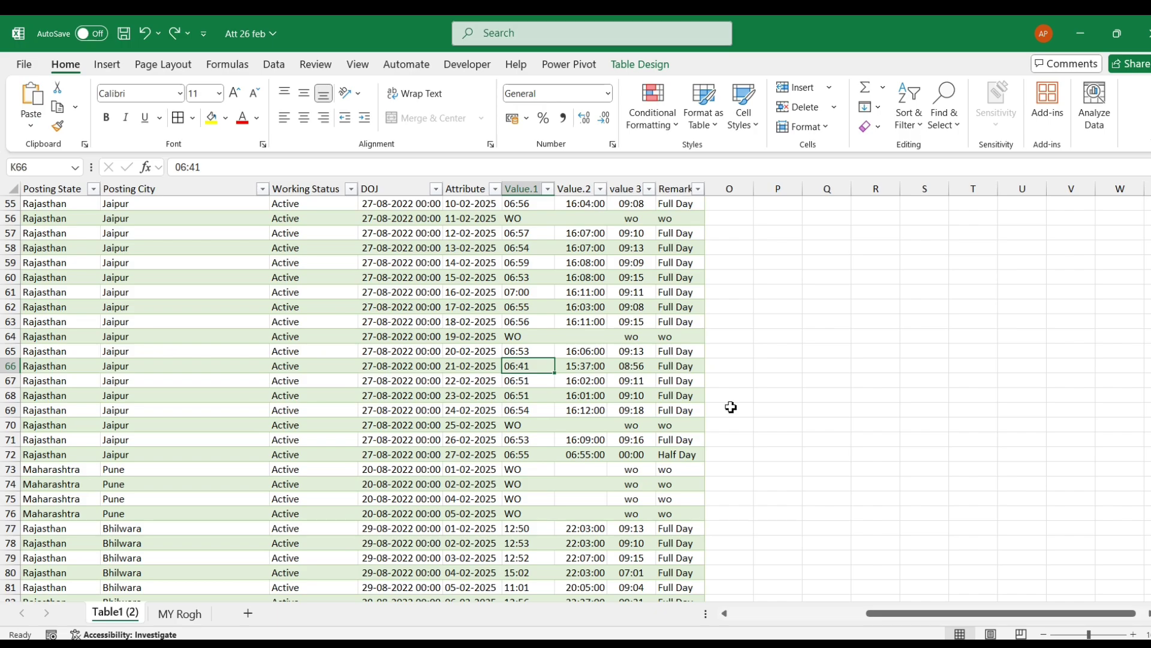
pyautogui.press('Right')
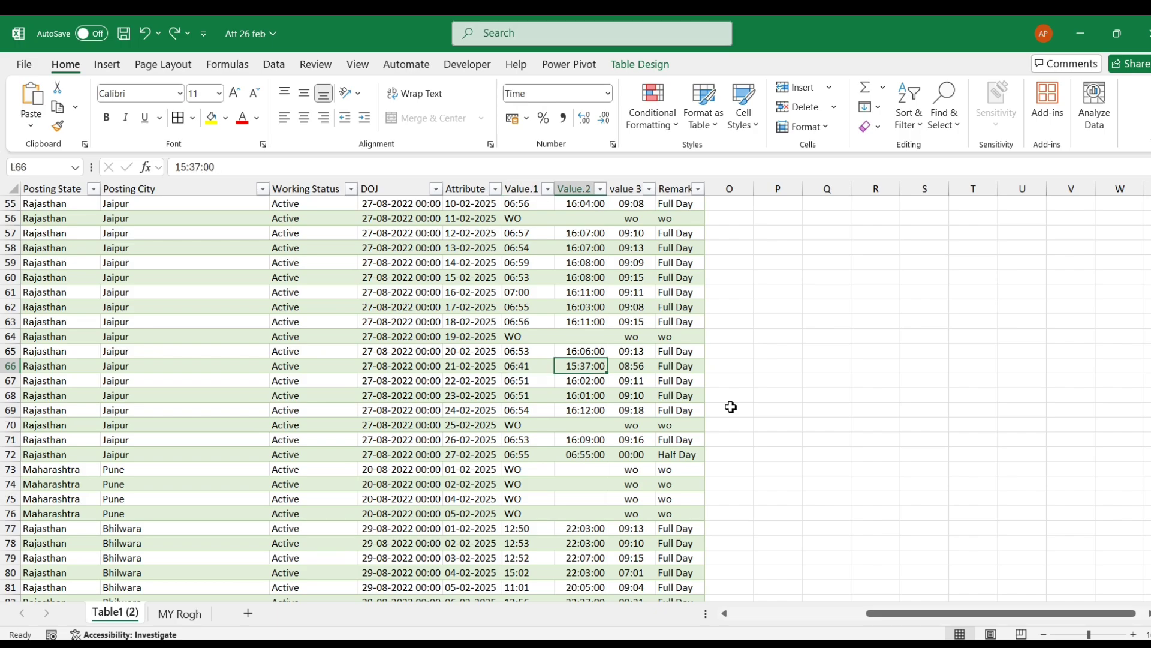
pyautogui.press('Left')
pyautogui.press('Right')
pyautogui.write('09:20')
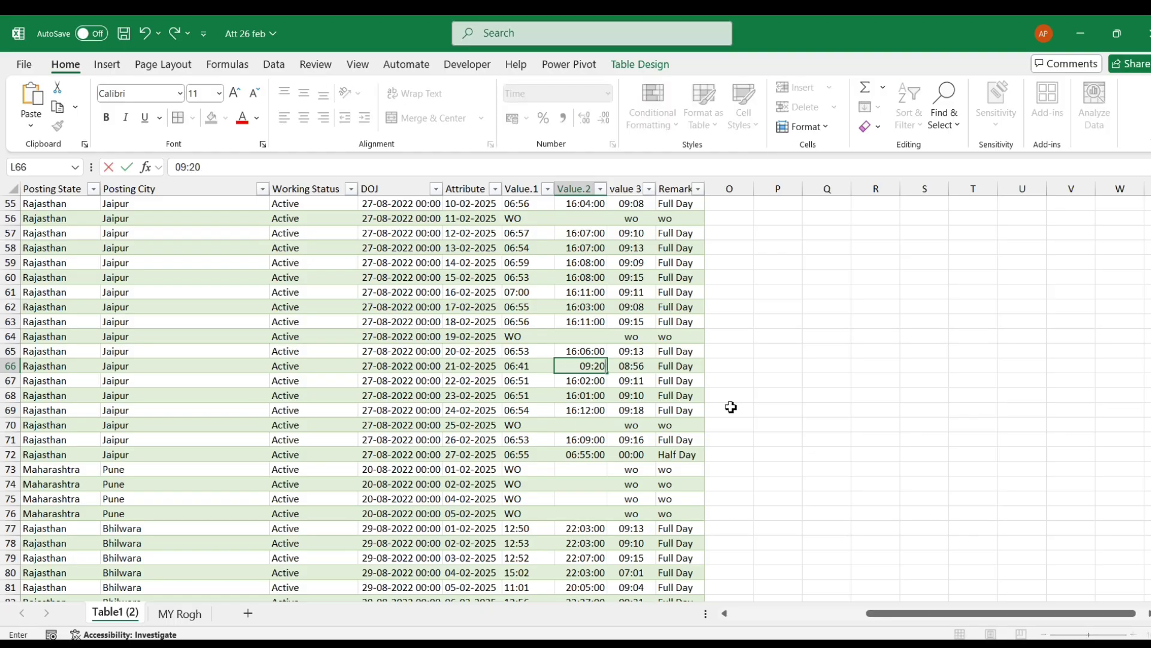
pyautogui.press('Return')
pyautogui.press('Up')
pyautogui.press('Right')
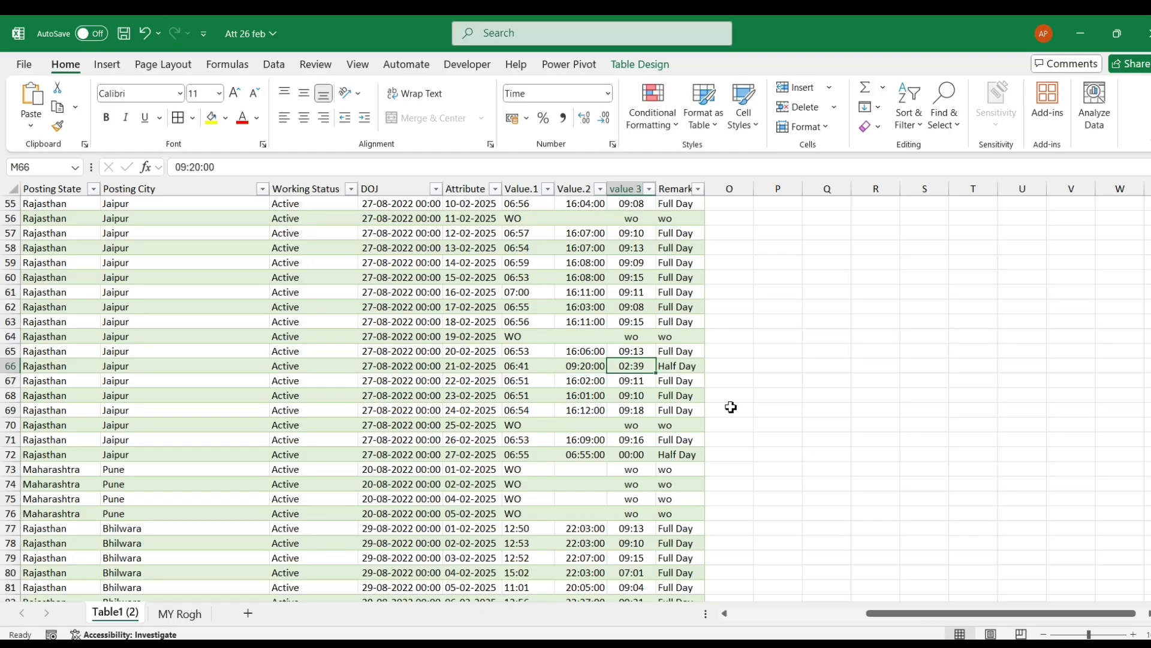
# Step: Set the Value.2 time in L66 to 20:20:00 and check the row's working hours and remark
pyautogui.click(580, 368)
pyautogui.doubleClick(182, 166)
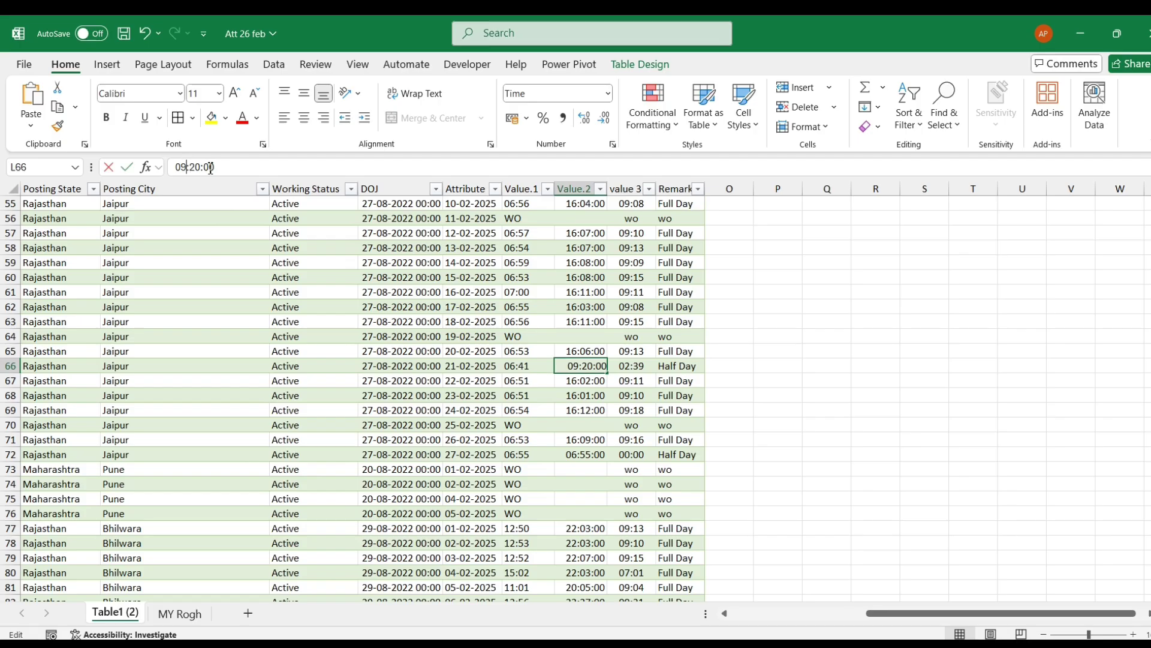
pyautogui.write('20')
pyautogui.press('Return')
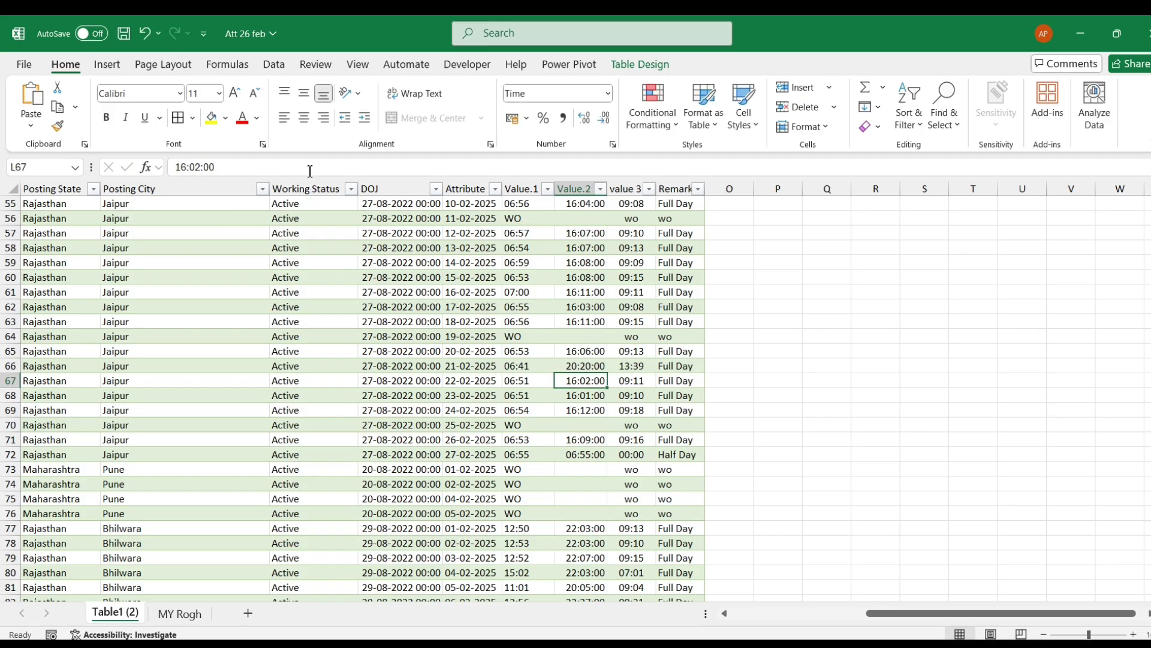
pyautogui.press('Up')
pyautogui.press('Right')
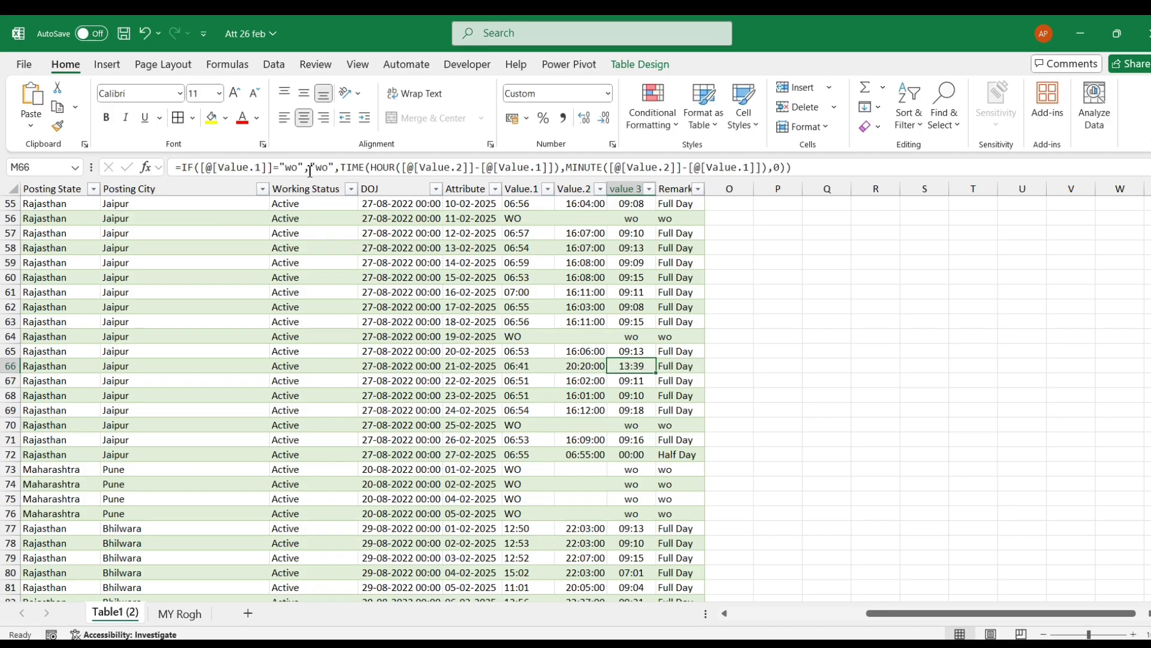
pyautogui.press('Right')
pyautogui.press('Left')
pyautogui.press('Left')
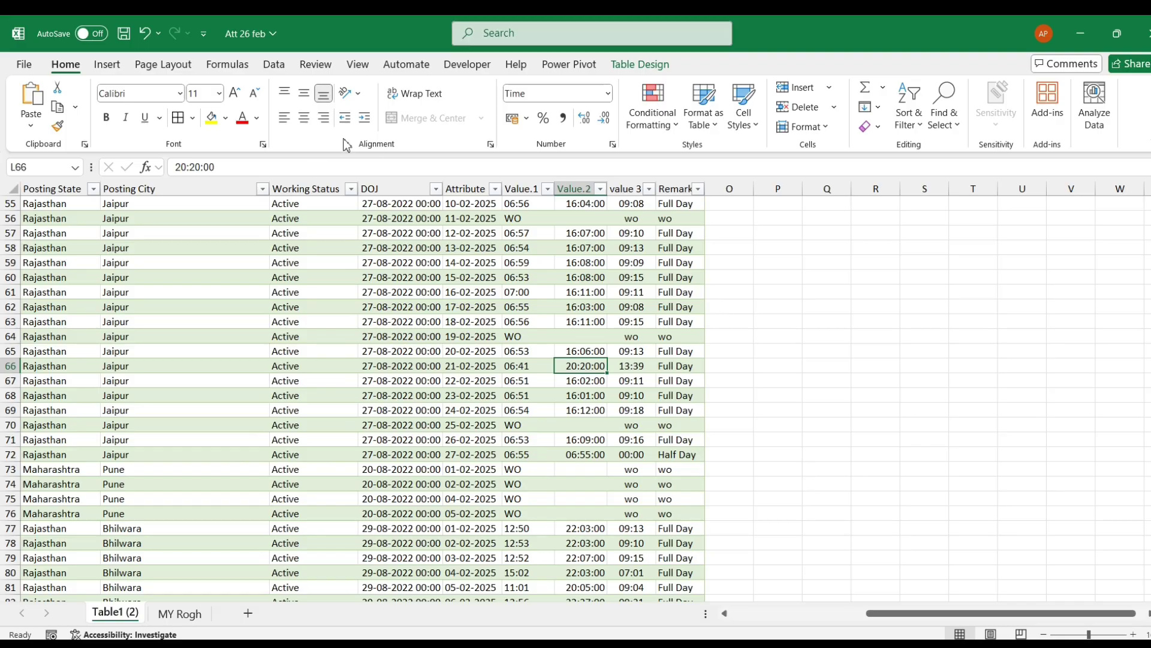
# Step: Set the Value.2 time in L66 to 11:20:00 and check the recalculated hours
pyautogui.click(193, 163)
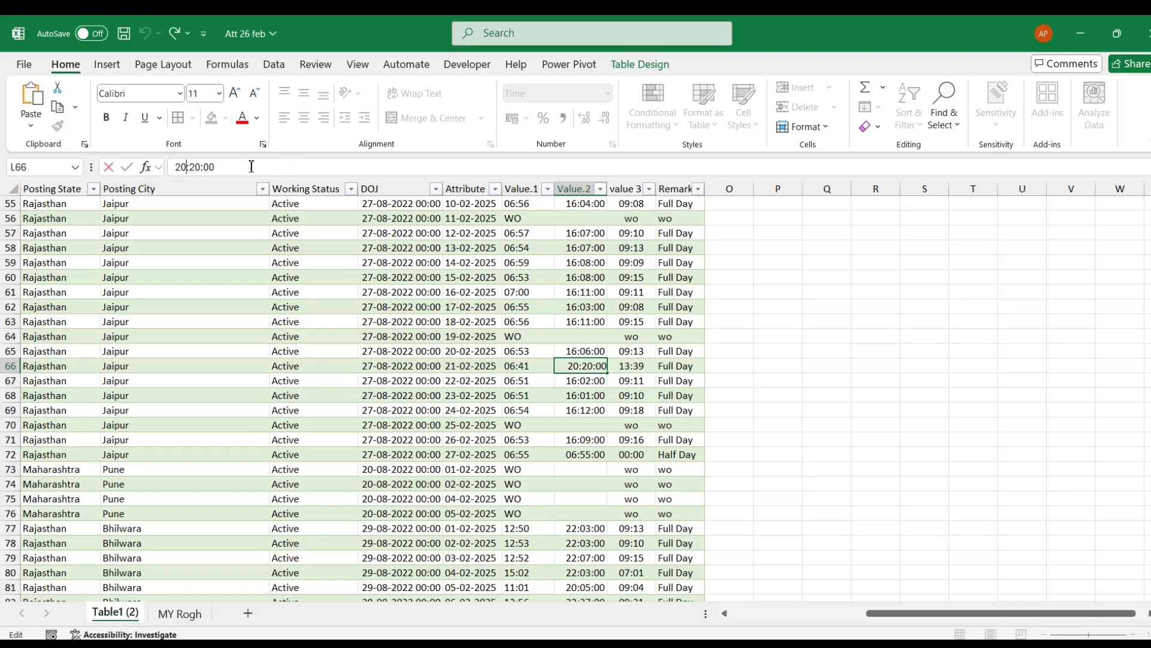
pyautogui.press('BackSpace')
pyautogui.write('11')
pyautogui.press('Return')
pyautogui.press('Up')
pyautogui.press('Right')
pyautogui.press('Left')
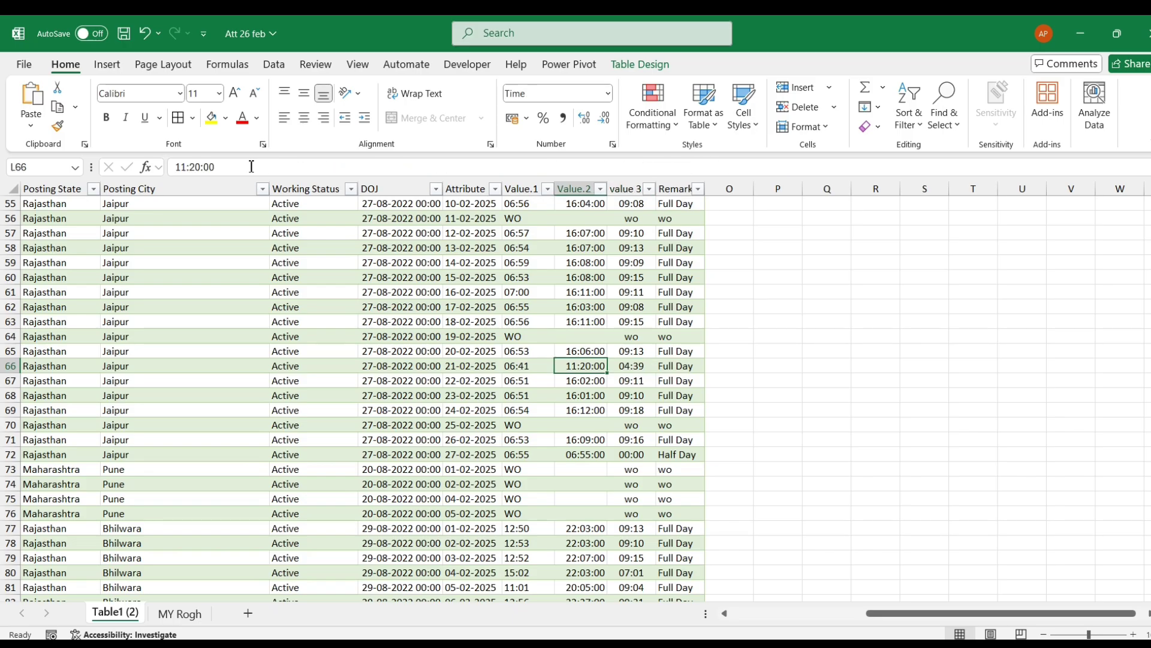
# Step: Set the Value.2 time in L66 to 10:50:00 and check row 66's value 3 and Remarks cells
pyautogui.click(242, 172)
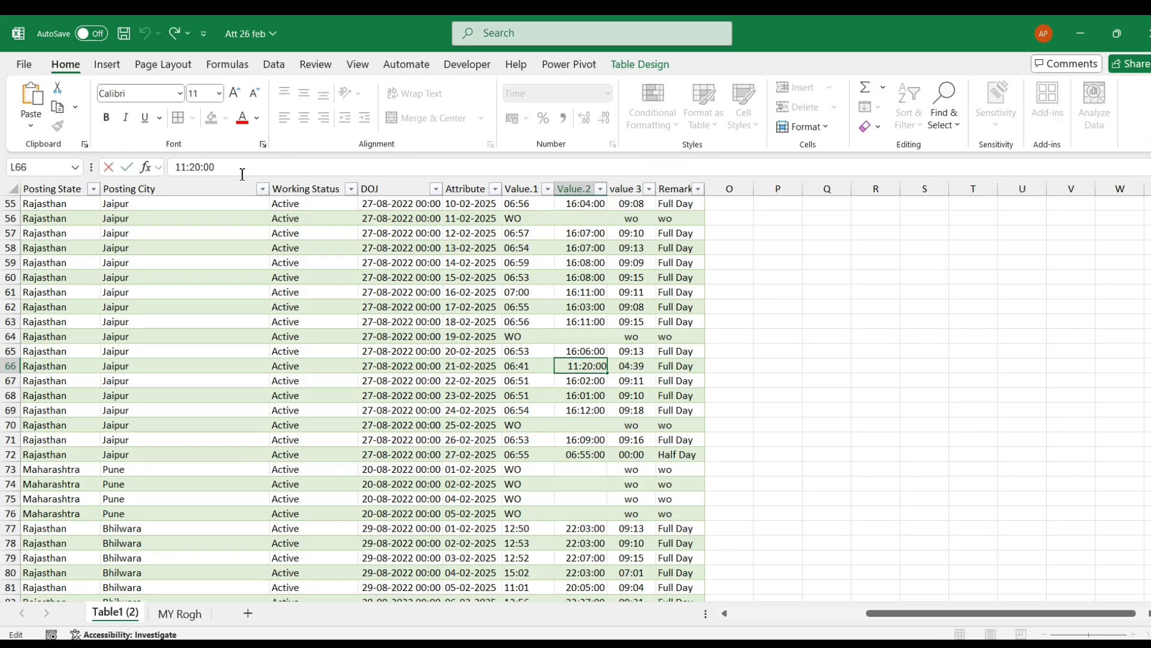
pyautogui.write('10')
pyautogui.press('Right')
pyautogui.press('Delete')
pyautogui.write('5')
pyautogui.press('Return')
pyautogui.press('Up')
pyautogui.press('Right')
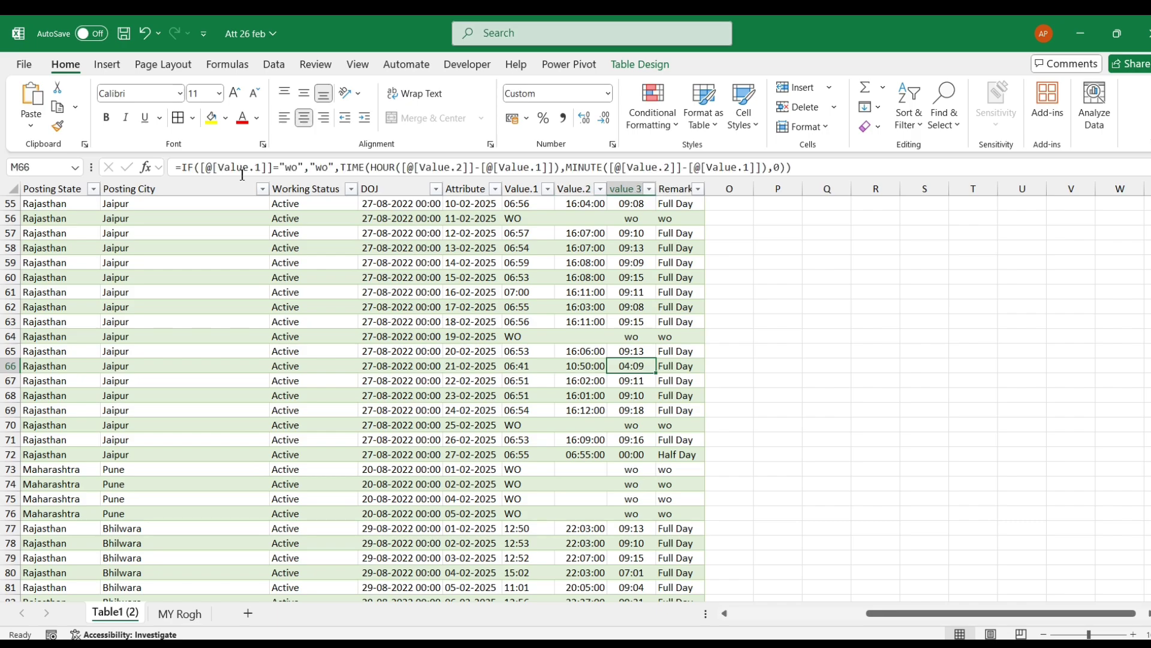
pyautogui.press('Right')
pyautogui.press('Left')
pyautogui.press('Left')
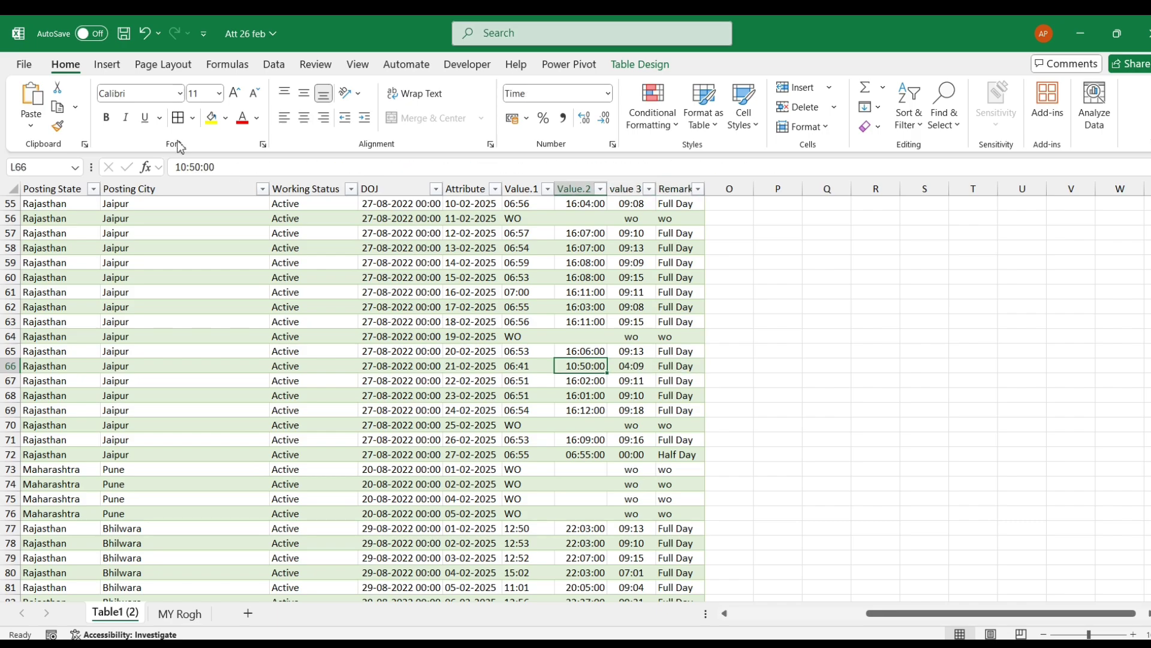
# Step: Set the Value.2 time in L66 to 10:40:00 to test the four-hour limit
pyautogui.click(201, 166)
pyautogui.press('BackSpace')
pyautogui.press('BackSpace')
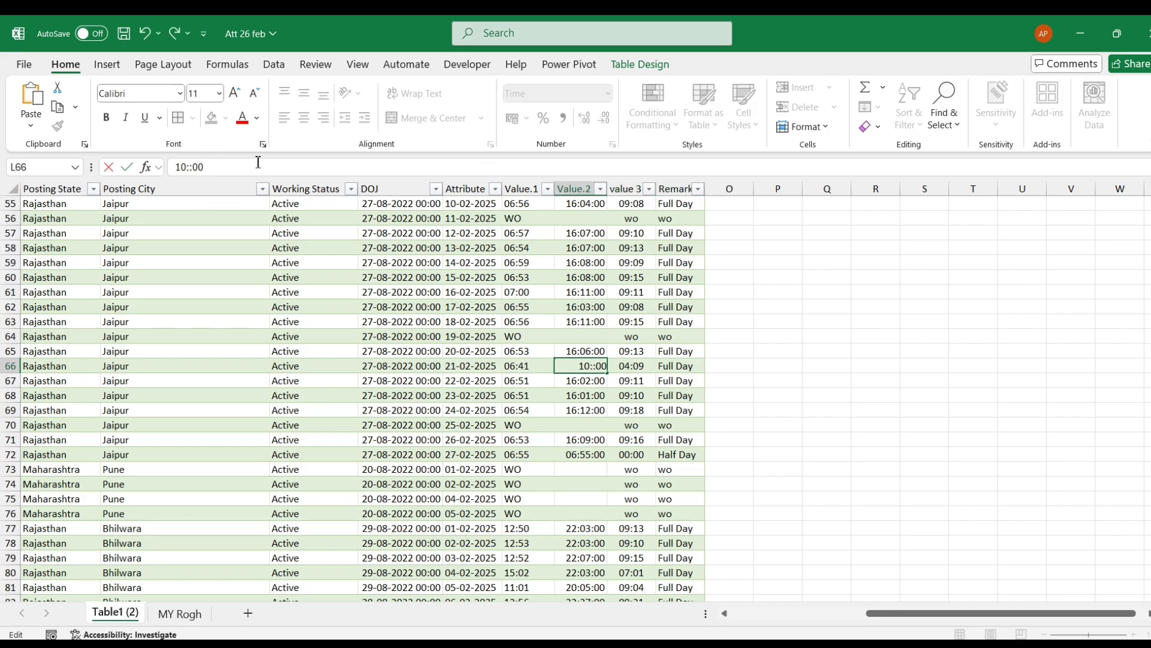
pyautogui.write('2')
pyautogui.press('BackSpace')
pyautogui.write('40')
pyautogui.press('Return')
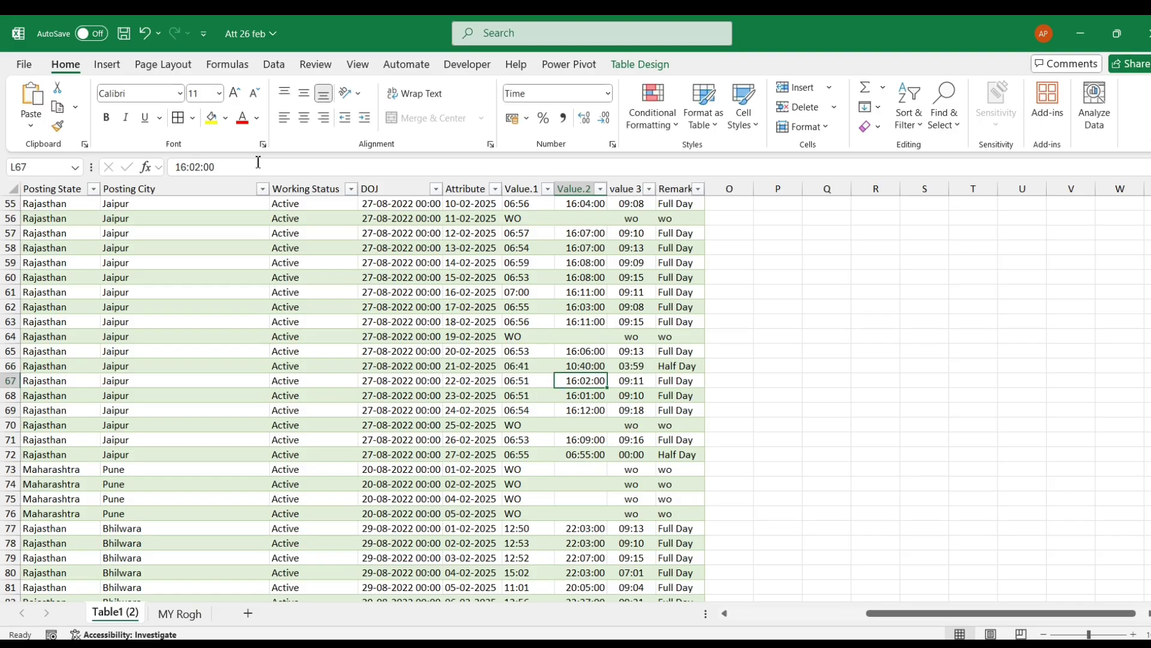
# Step: Check row 66's value 3 and Remarks cells against the 10:40:00 time
pyautogui.press('Up')
pyautogui.press('Right')
pyautogui.press('Right')
pyautogui.press('Left')
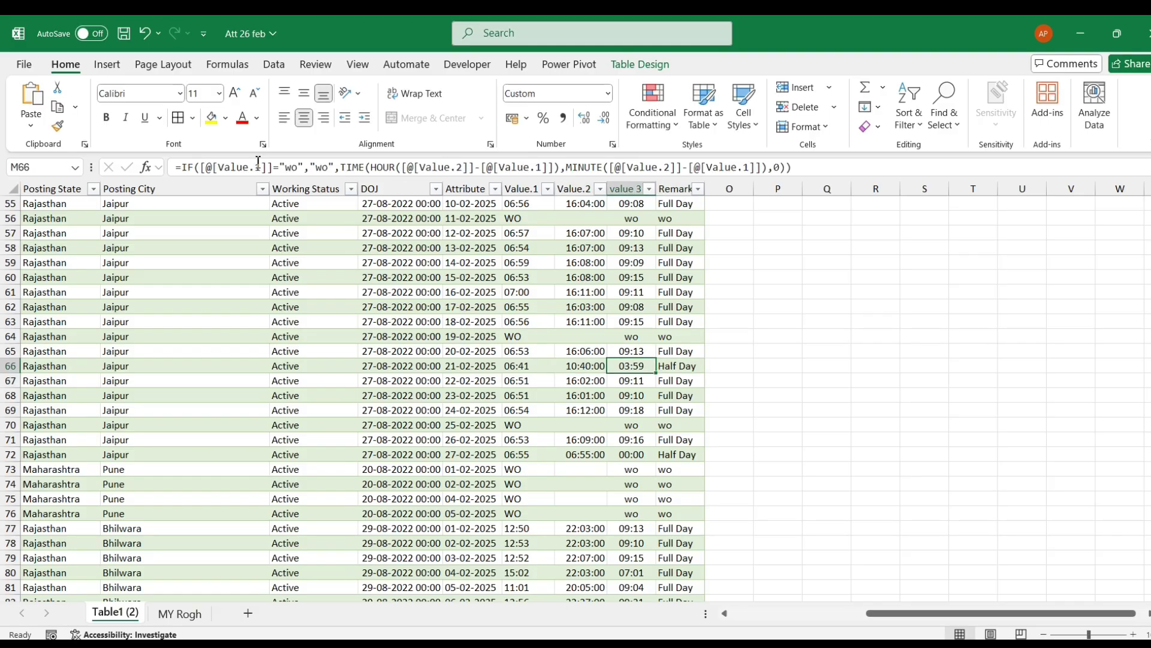
pyautogui.press('Right')
pyautogui.press('Right')
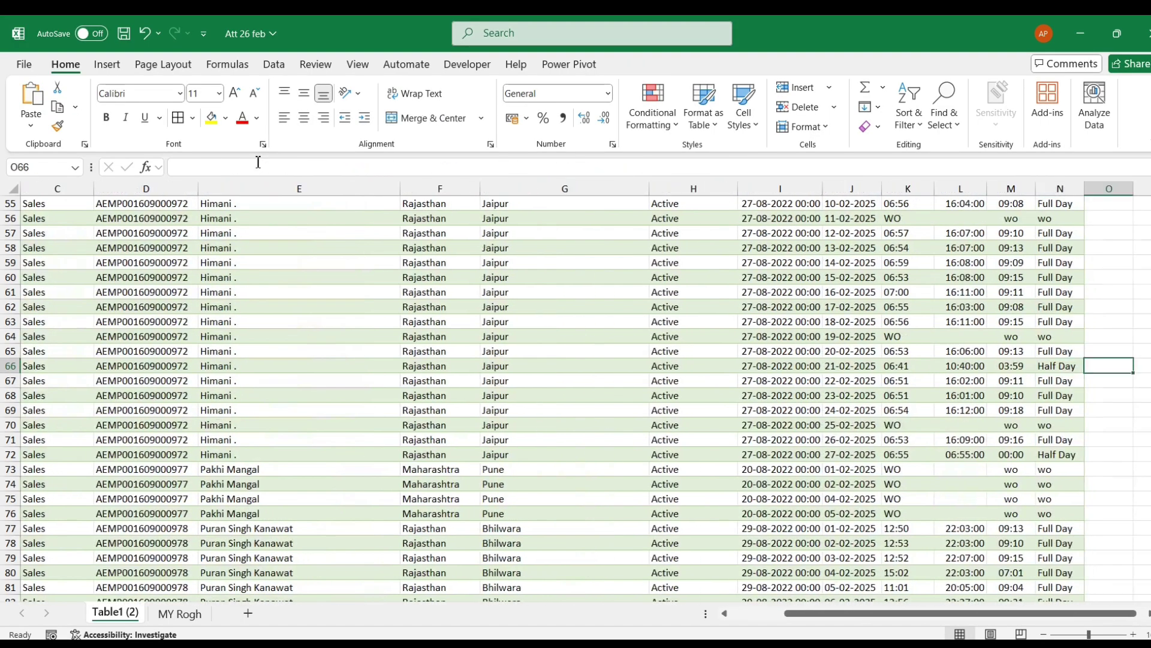
# Step: Copy the value 3 formula from M65 into M66
pyautogui.press('Left')
pyautogui.press('Left')
pyautogui.press('Left')
pyautogui.press('Right')
pyautogui.press('Up')
pyautogui.hotkey('ctrl', 'c')
pyautogui.press('Down')
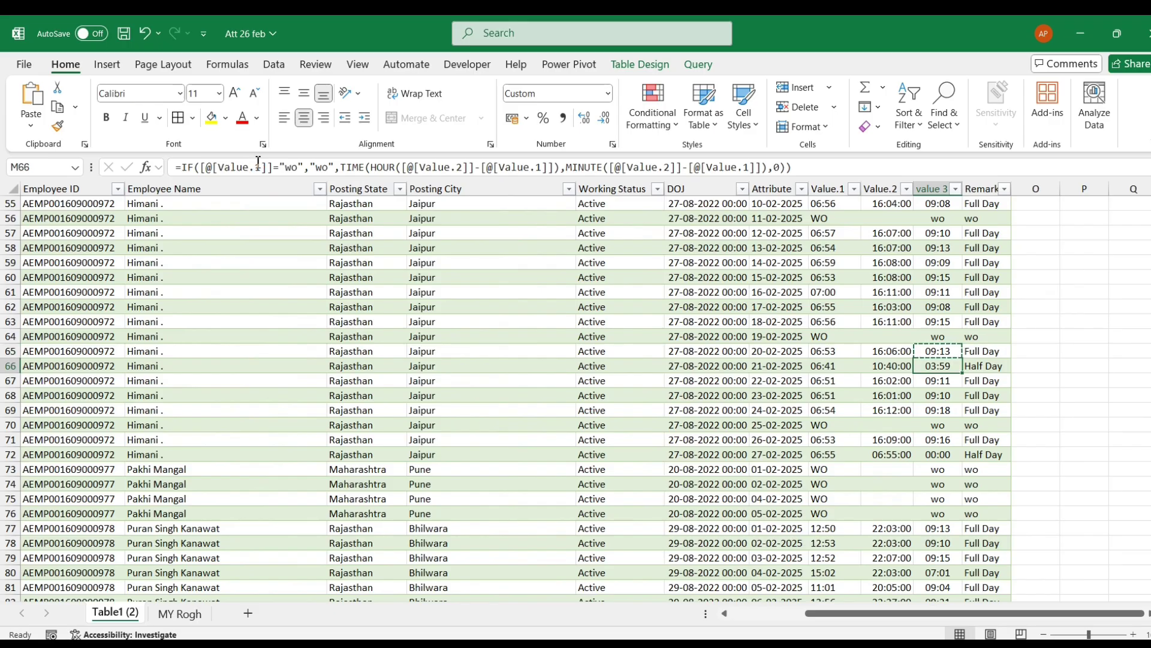
pyautogui.hotkey('ctrl', 'v')
pyautogui.press('Escape')
pyautogui.press('Up')
pyautogui.press('Down')
pyautogui.press('Left')
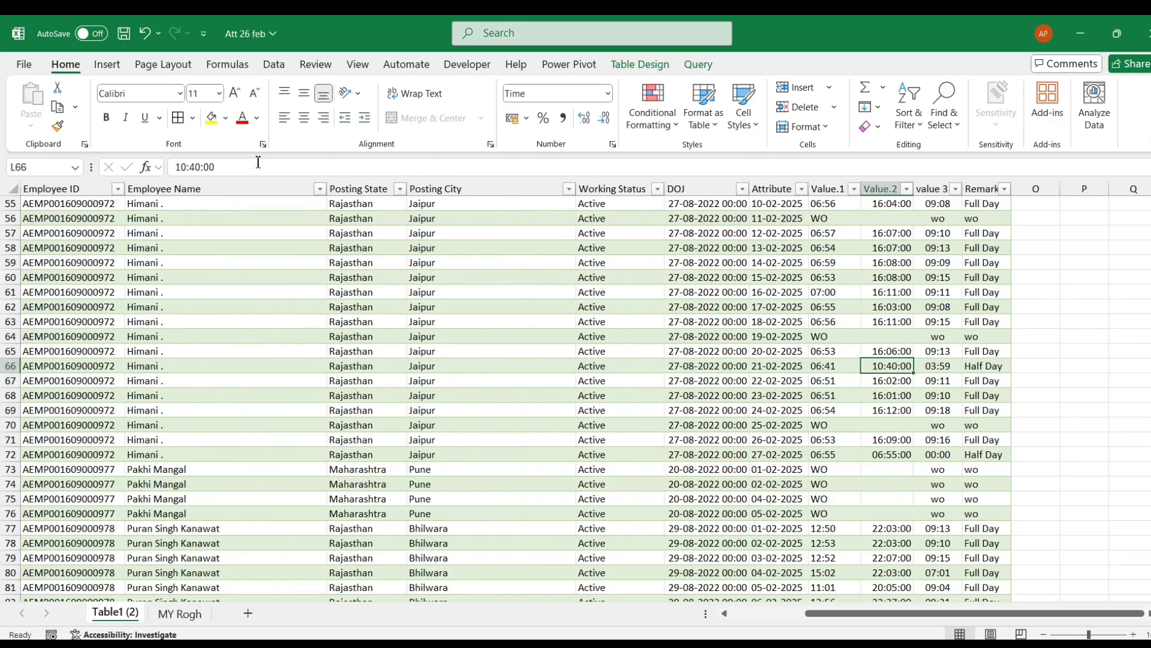
pyautogui.press('Right')
pyautogui.press('Right')
pyautogui.press('Right')
pyautogui.press('Right')
pyautogui.press('Right')
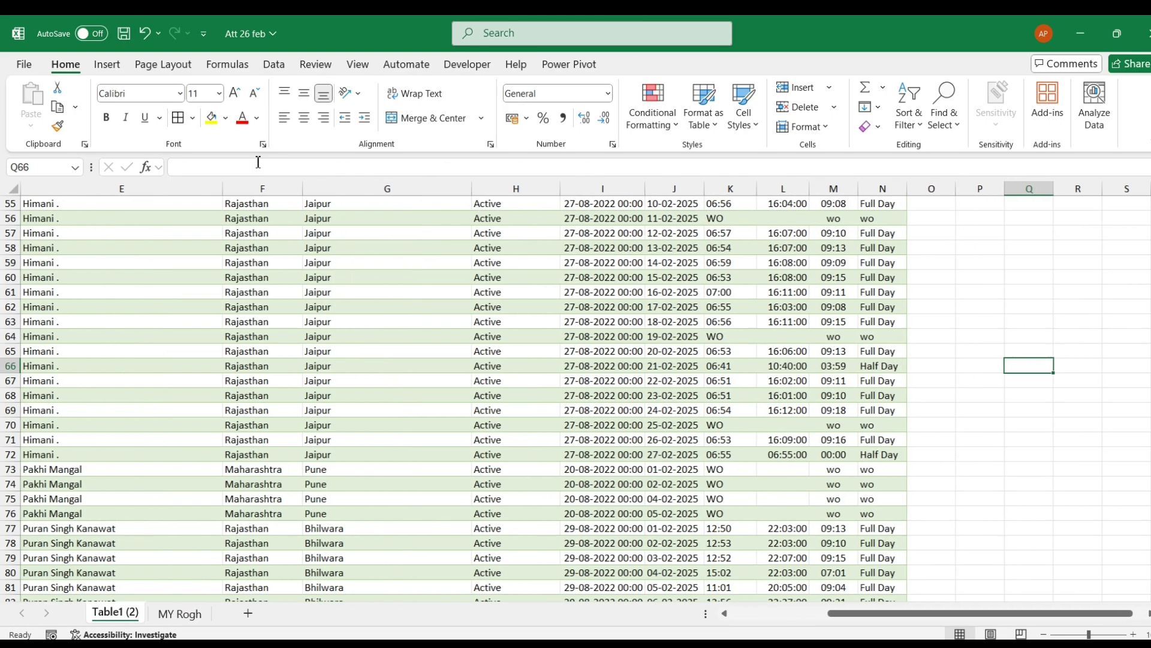
pyautogui.press('Left')
pyautogui.press('Left')
pyautogui.press('Left')
# Step: Return to the start of the table and select the empty cell R3 beside it
pyautogui.hotkey('ctrl', 'Up')
pyautogui.press('Right')
pyautogui.press('Right')
pyautogui.press('Right')
pyautogui.press('Right')
pyautogui.press('Right')
pyautogui.press('Right')
pyautogui.press('Right')
pyautogui.press('Right')
pyautogui.press('Right')
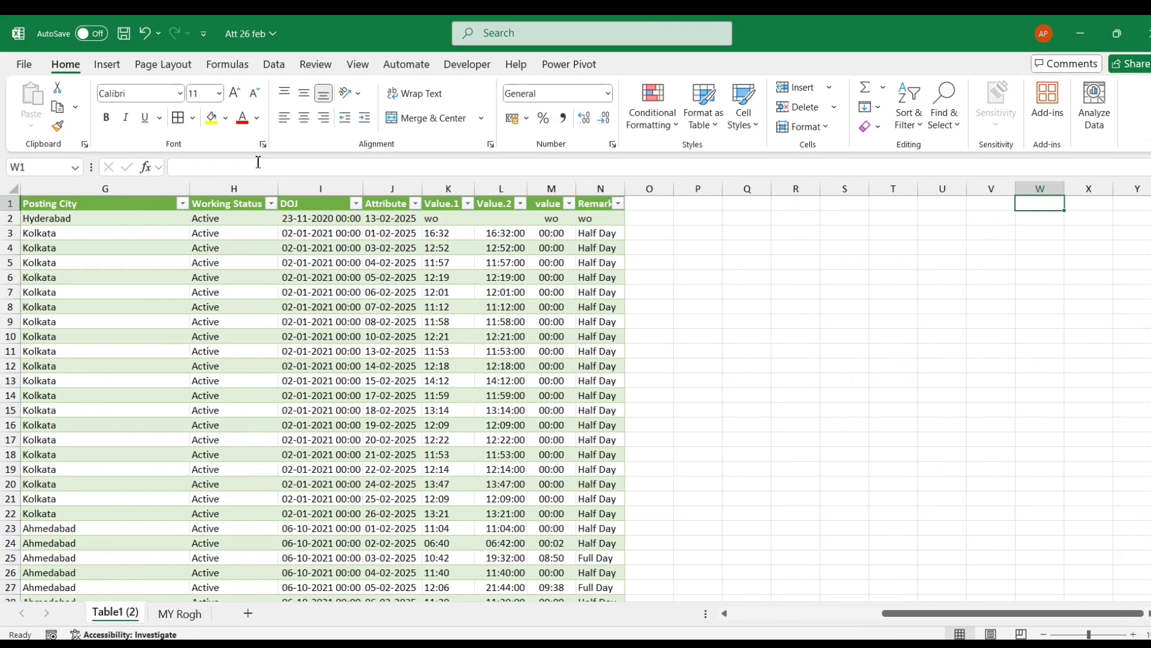
pyautogui.press('Left')
pyautogui.press('Left')
pyautogui.press('Left')
pyautogui.press('Down')
pyautogui.press('Down')
pyautogui.press('Left')
pyautogui.press('Left')
pyautogui.write('=')
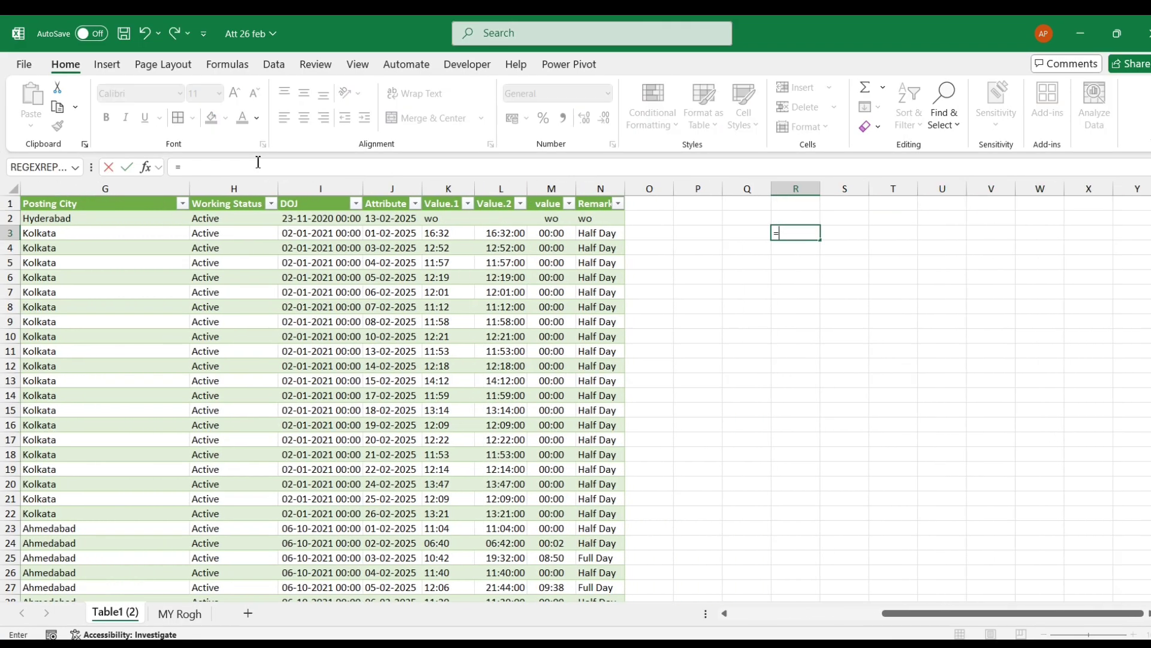
pyautogui.press('Escape')
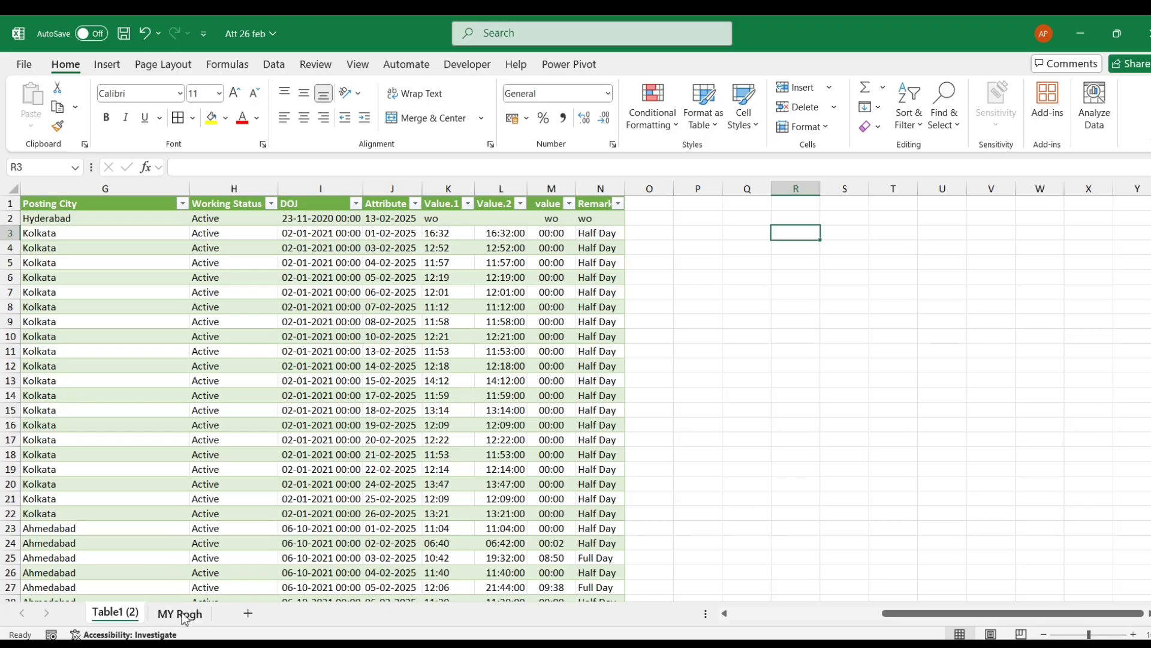
# Step: Compare the MY Rogh source sheet with the transformed attendance rows in Table1 (2)
pyautogui.click(180, 613)
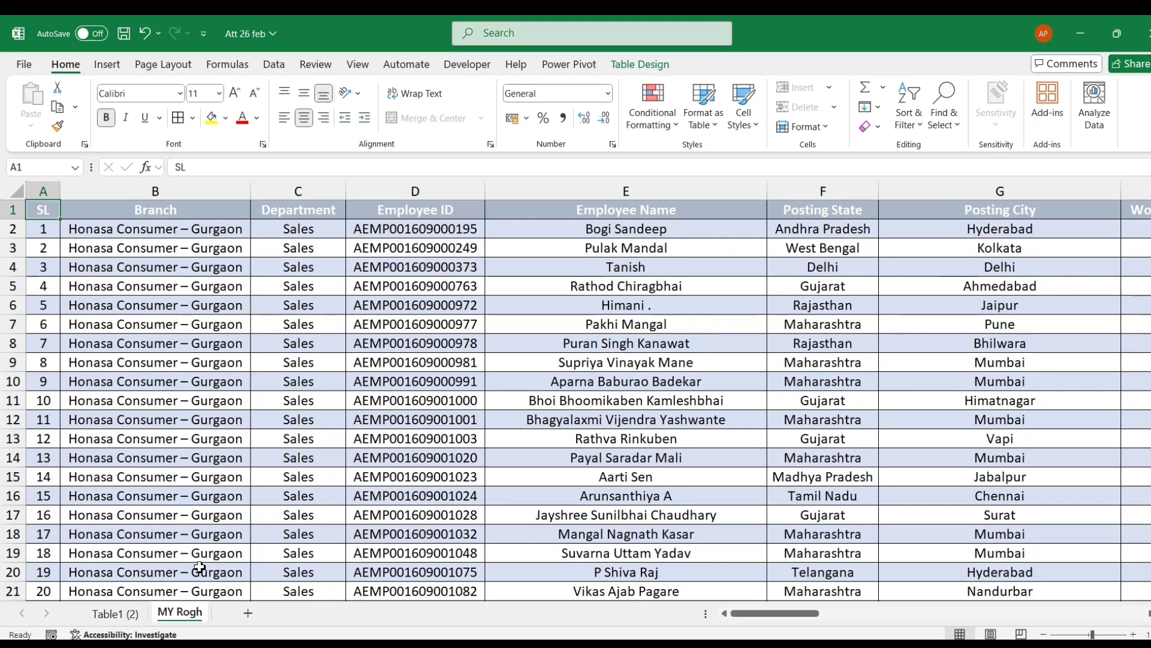
pyautogui.click(127, 621)
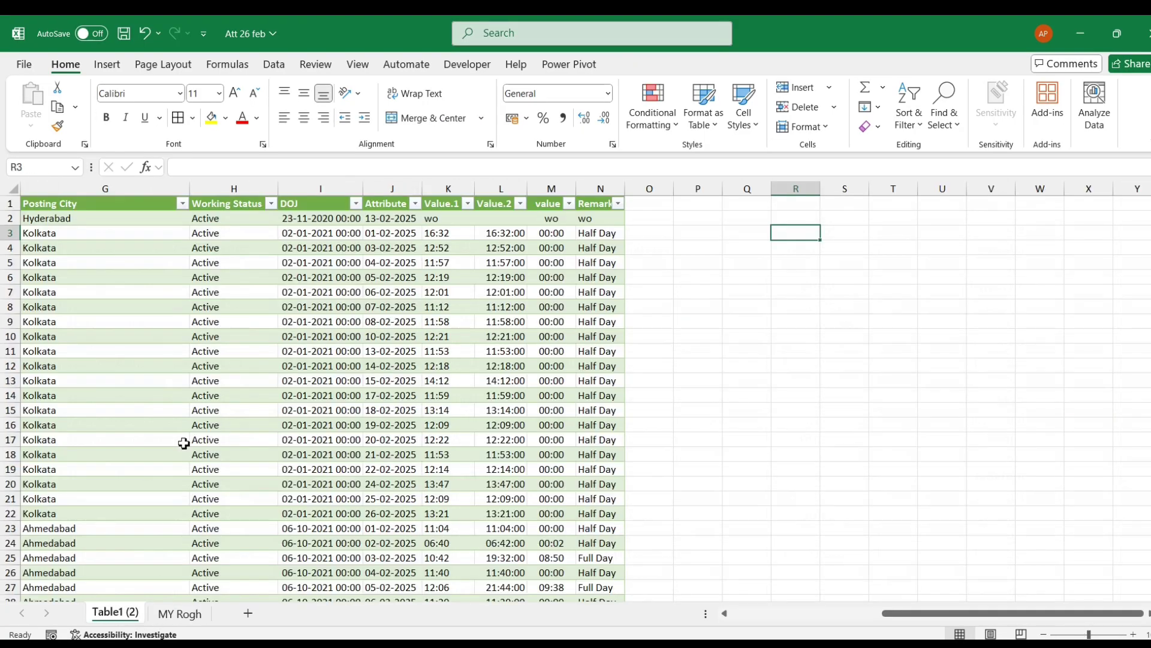
pyautogui.scroll(-10, 433, 339)
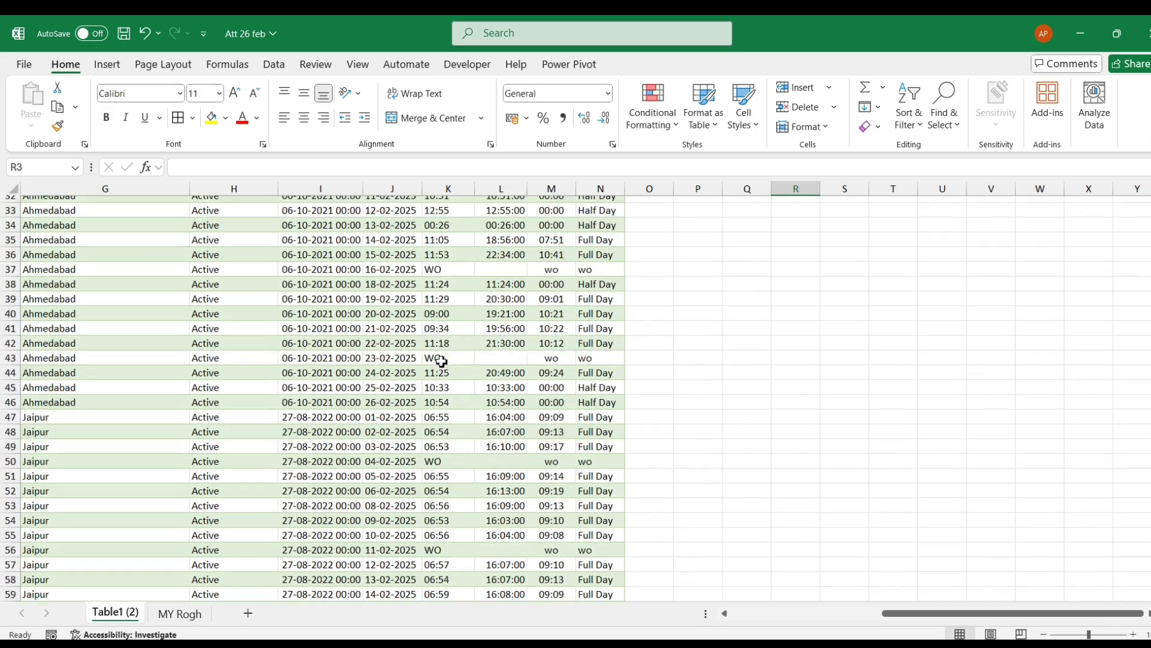
pyautogui.scroll(10, 540, 318)
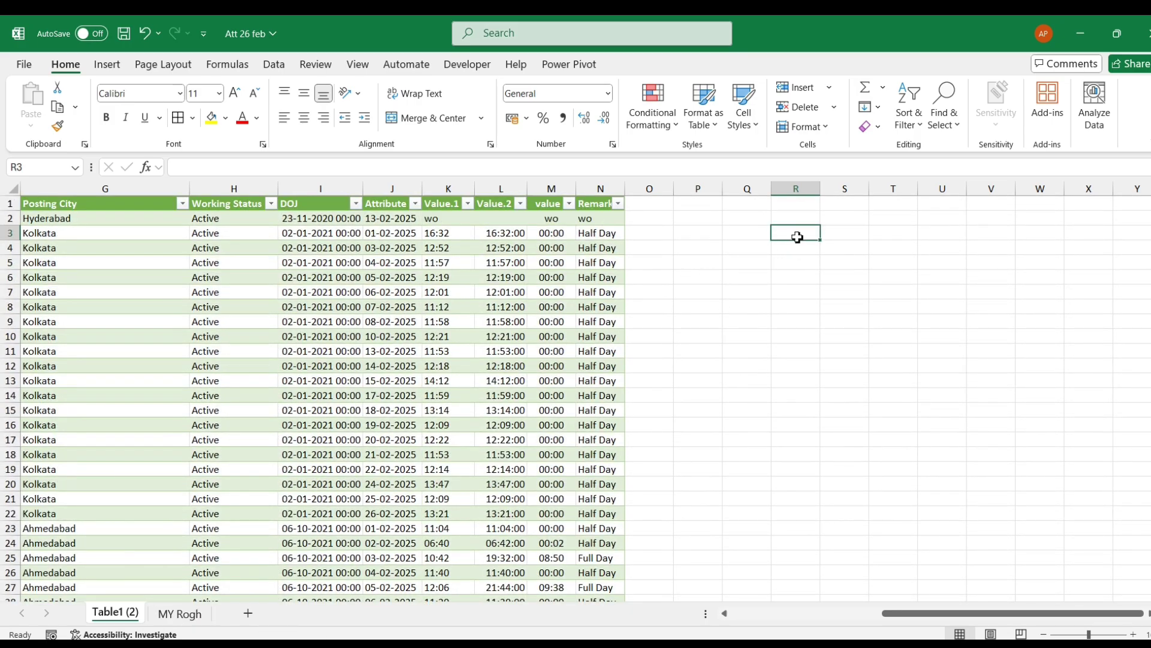
# Step: Begin a UNIQUE formula in cell R3
pyautogui.write('=uniqu')
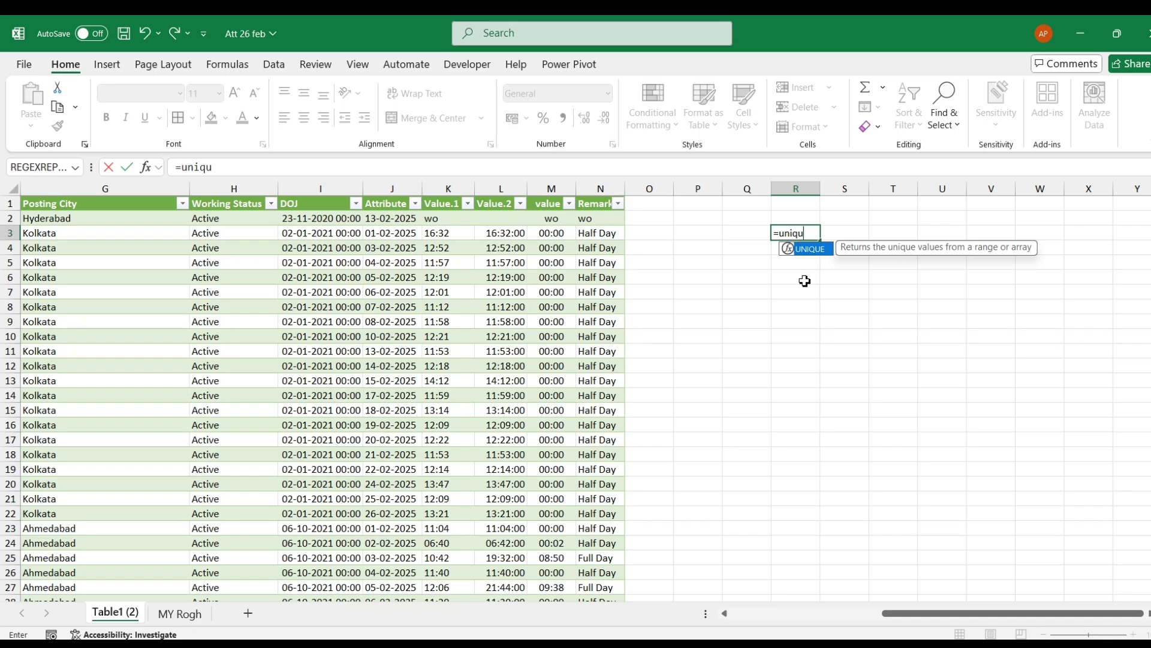
# Step: Switch to Chrome and open the site lmech.courses.store
pyautogui.click(764, 617)
pyautogui.click(756, 643)
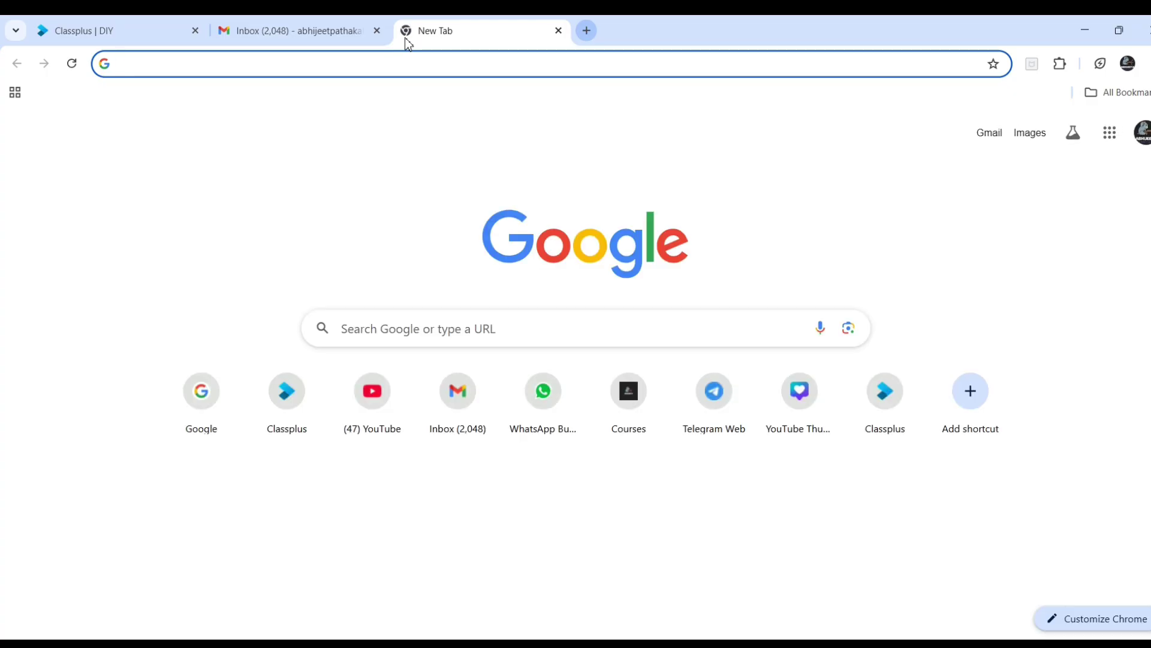
pyautogui.write('lmech.courses.store')
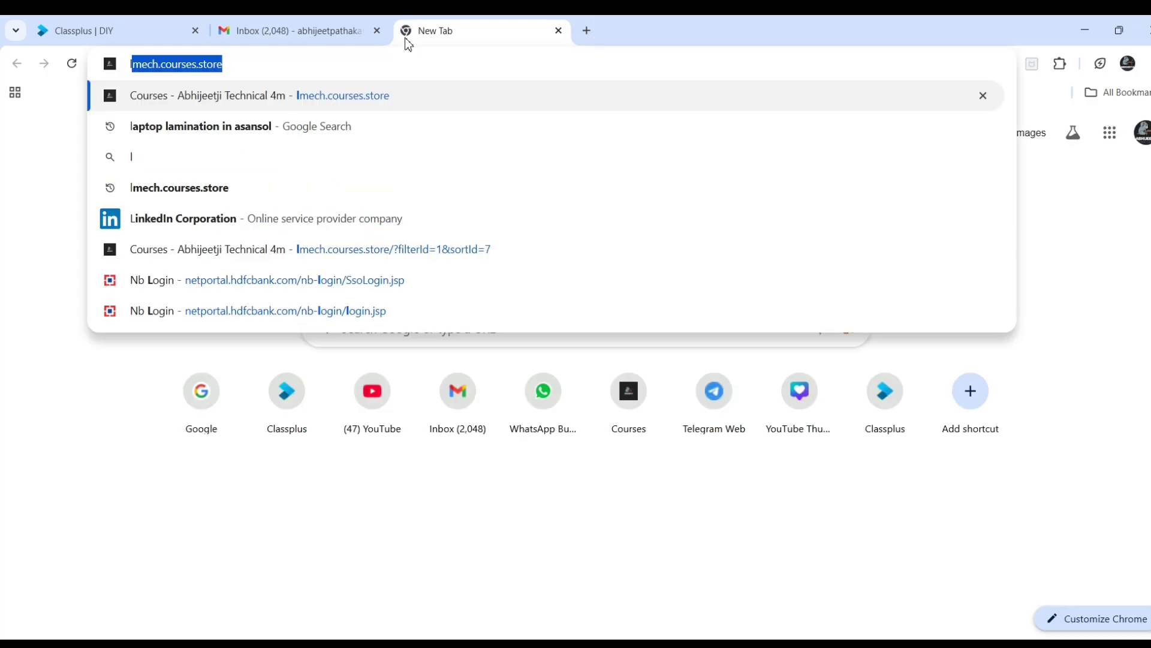
pyautogui.press('Return')
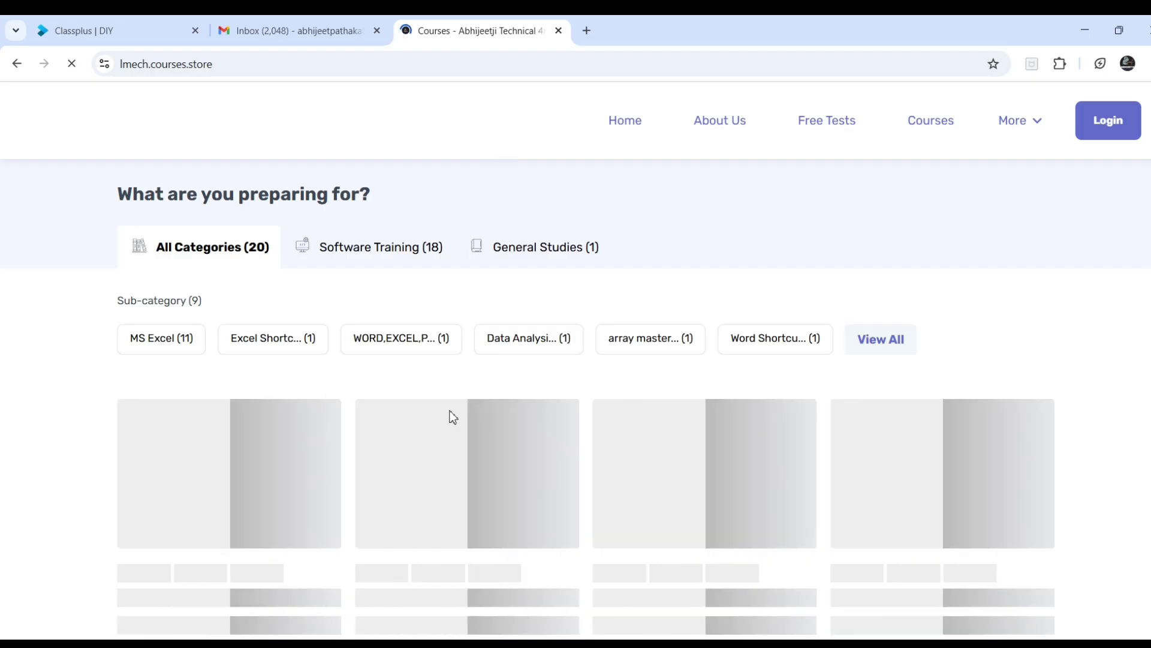
# Step: Look through the popular courses on the site, including the next course in the carousel
pyautogui.scroll(-3, 352, 413)
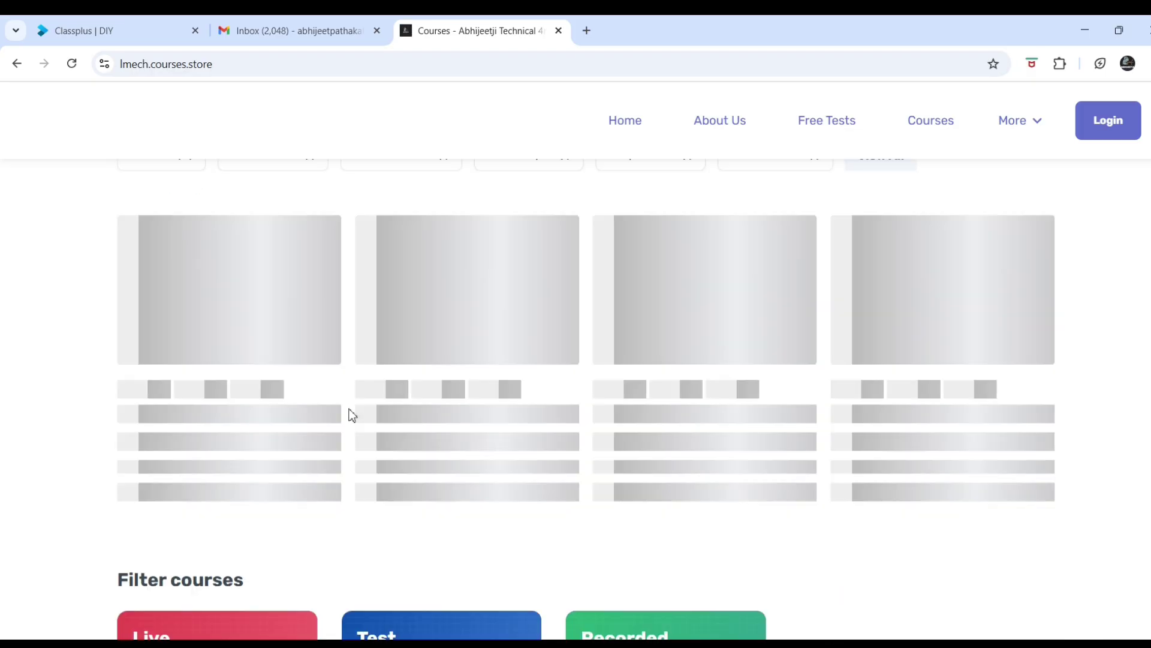
pyautogui.scroll(3, 352, 414)
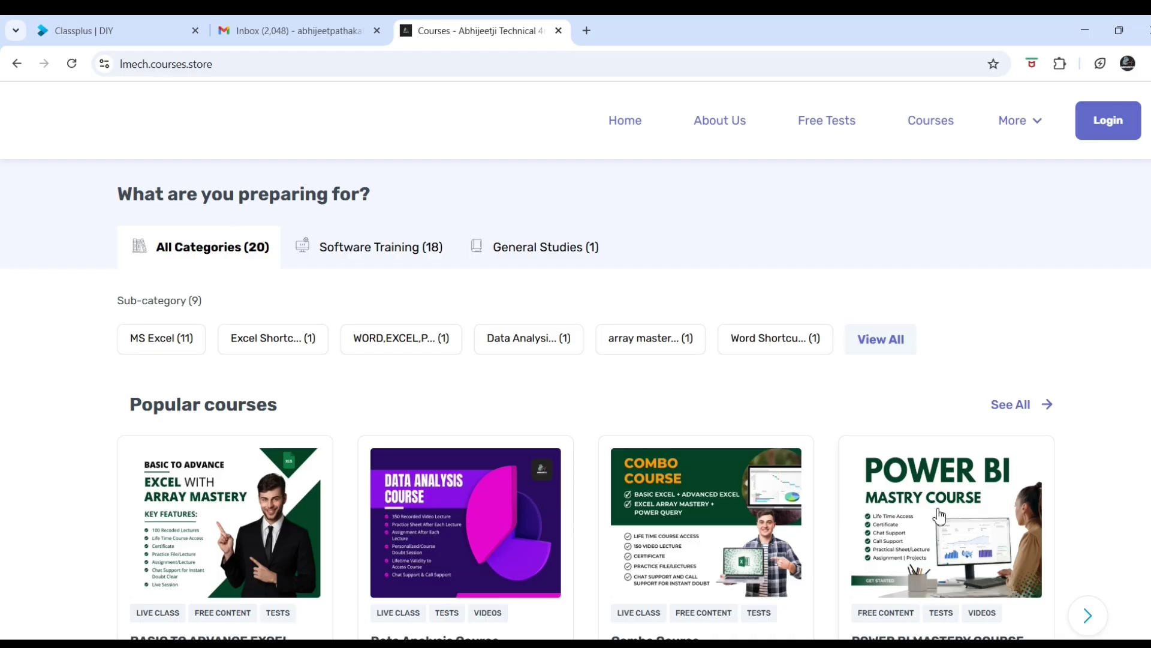
pyautogui.click(1088, 615)
pyautogui.scroll(-3, 973, 514)
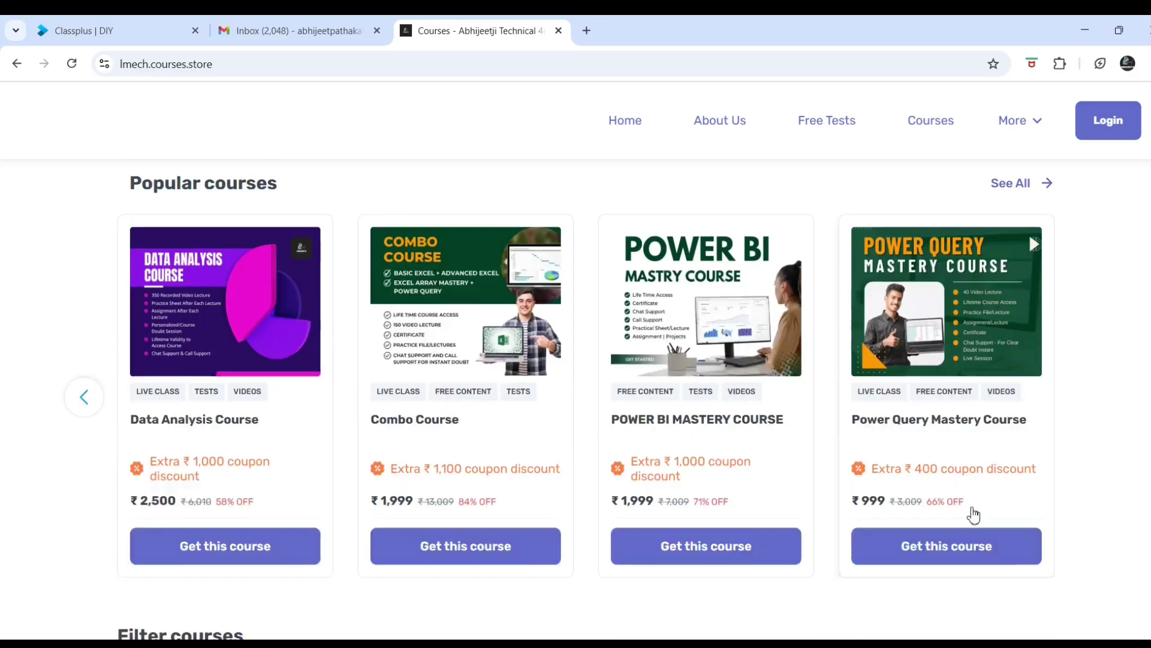
pyautogui.scroll(-5, 830, 505)
pyautogui.scroll(9, 793, 493)
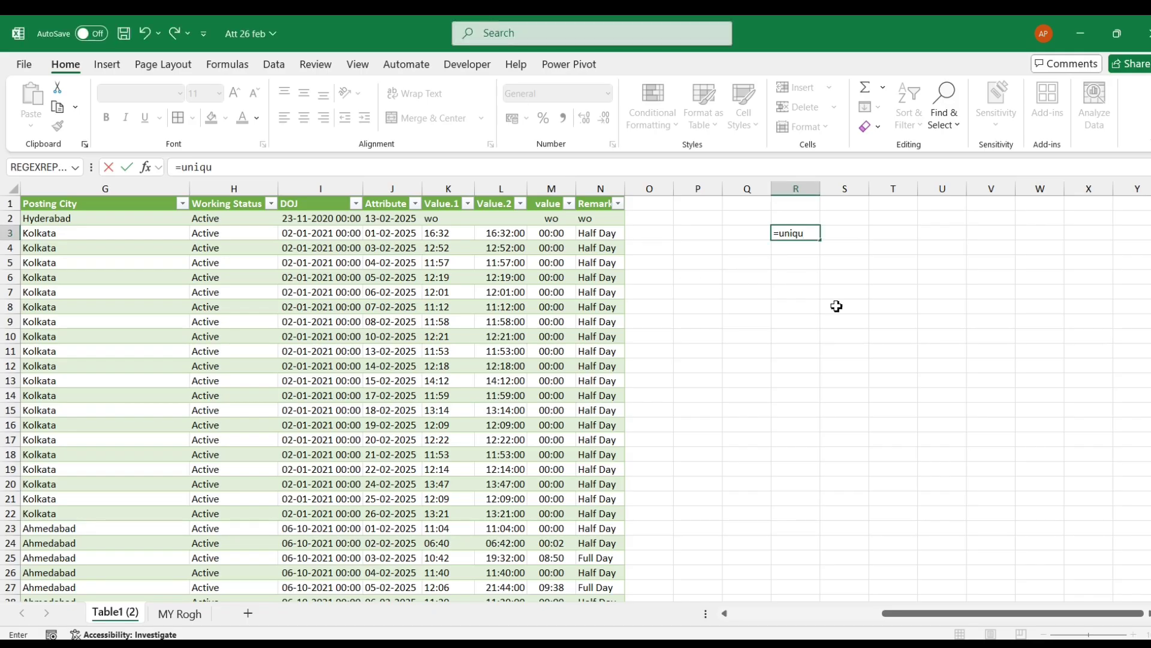
# Step: Back in Excel, complete the R3 formula as =UNIQUE(Table1__2[[Employee ID]:[Employee Name]])
pyautogui.write('e')
pyautogui.press('Tab')
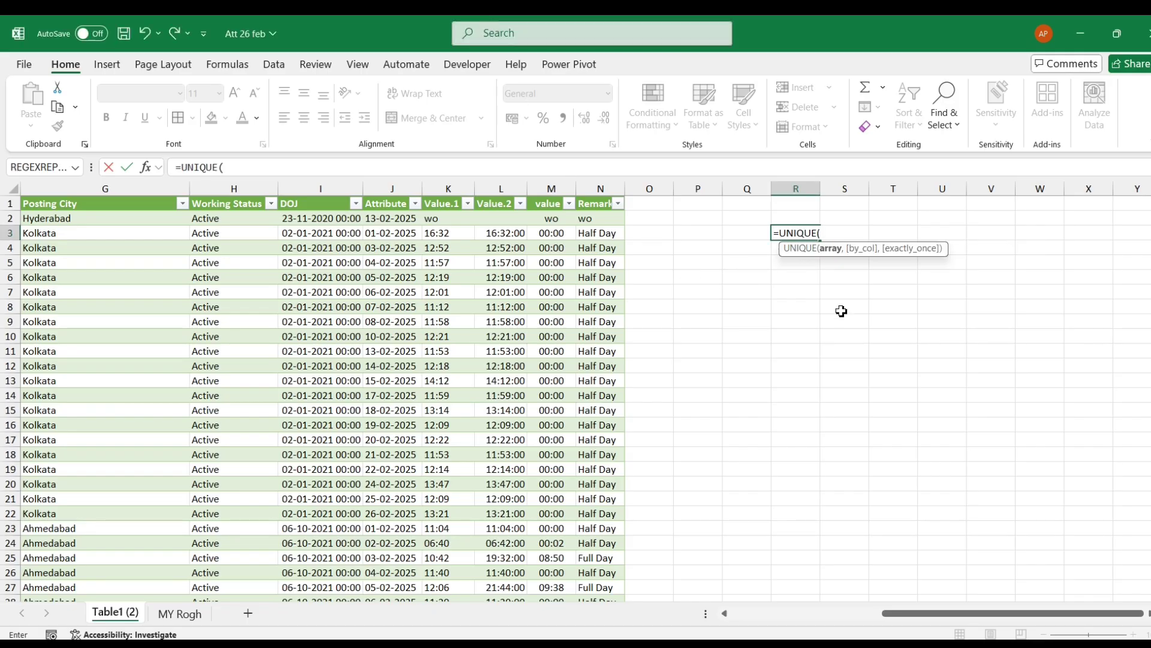
pyautogui.press('Left')
pyautogui.press('Left')
pyautogui.press('Left')
pyautogui.press('Left')
pyautogui.press('Left')
pyautogui.press('Left')
pyautogui.press('Left')
pyautogui.press('Left')
pyautogui.press('Left')
pyautogui.press('Left')
pyautogui.press('Left')
pyautogui.press('Left')
pyautogui.press('Left')
pyautogui.press('Left')
pyautogui.press('Left')
pyautogui.press('Left')
pyautogui.press('Left')
pyautogui.press('Right')
pyautogui.press('Right')
pyautogui.press('Right')
pyautogui.press('Right')
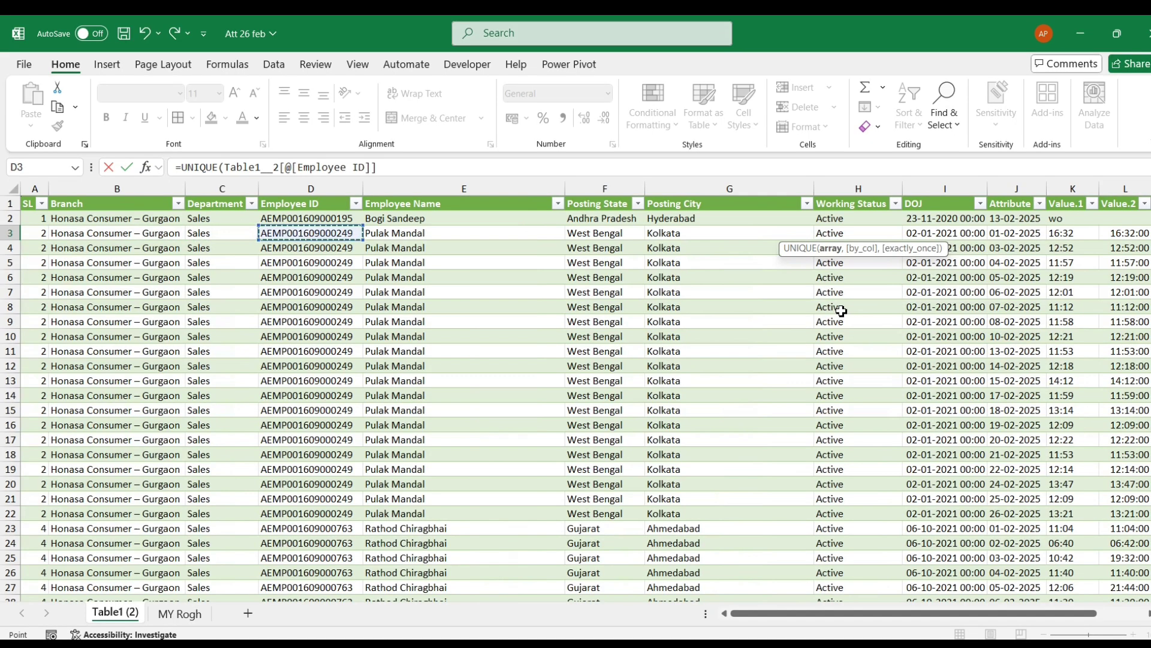
pyautogui.press('Up')
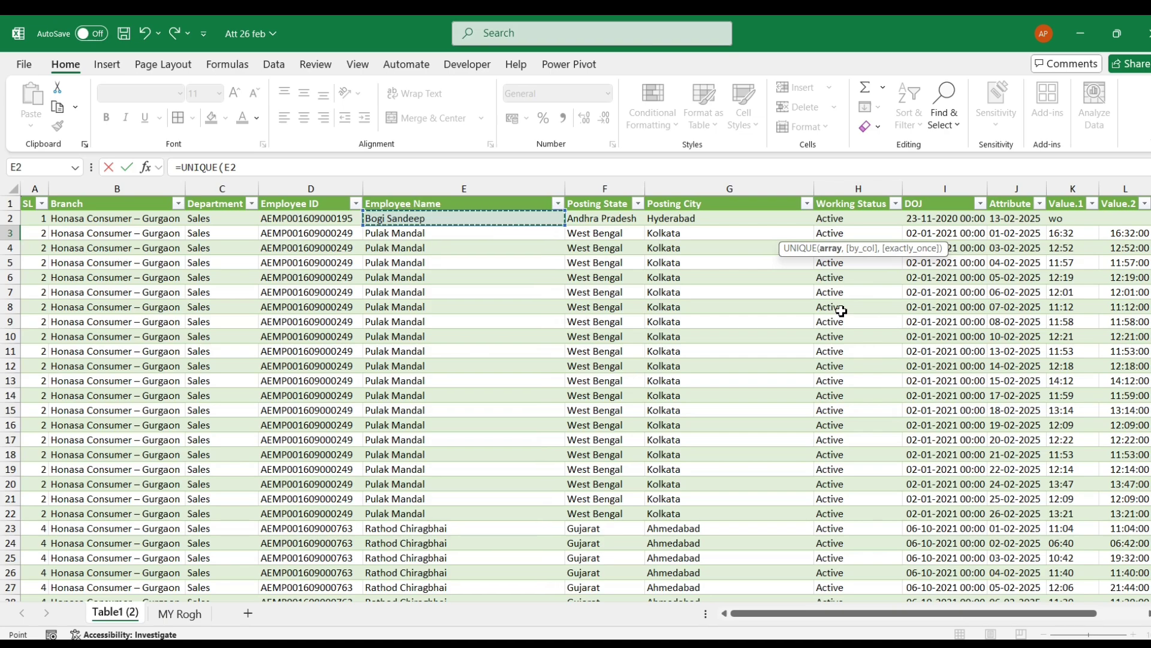
pyautogui.press('Left')
pyautogui.hotkey('shift', 'Right')
pyautogui.hotkey('ctrl', 'shift', 'Down')
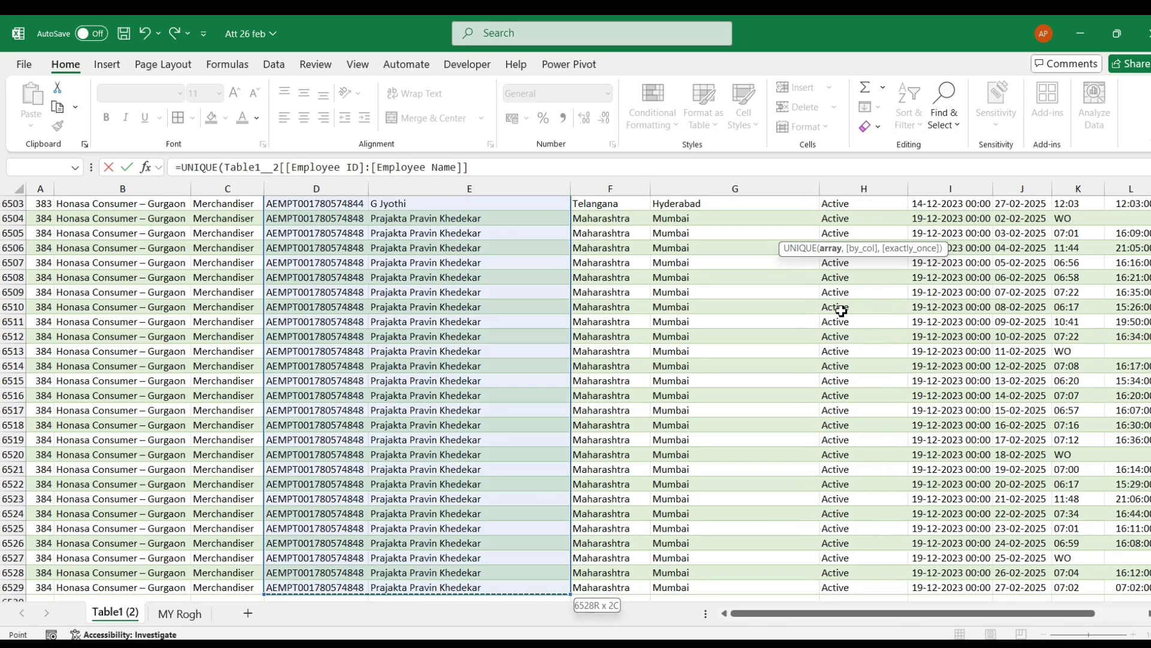
pyautogui.press('Tab')
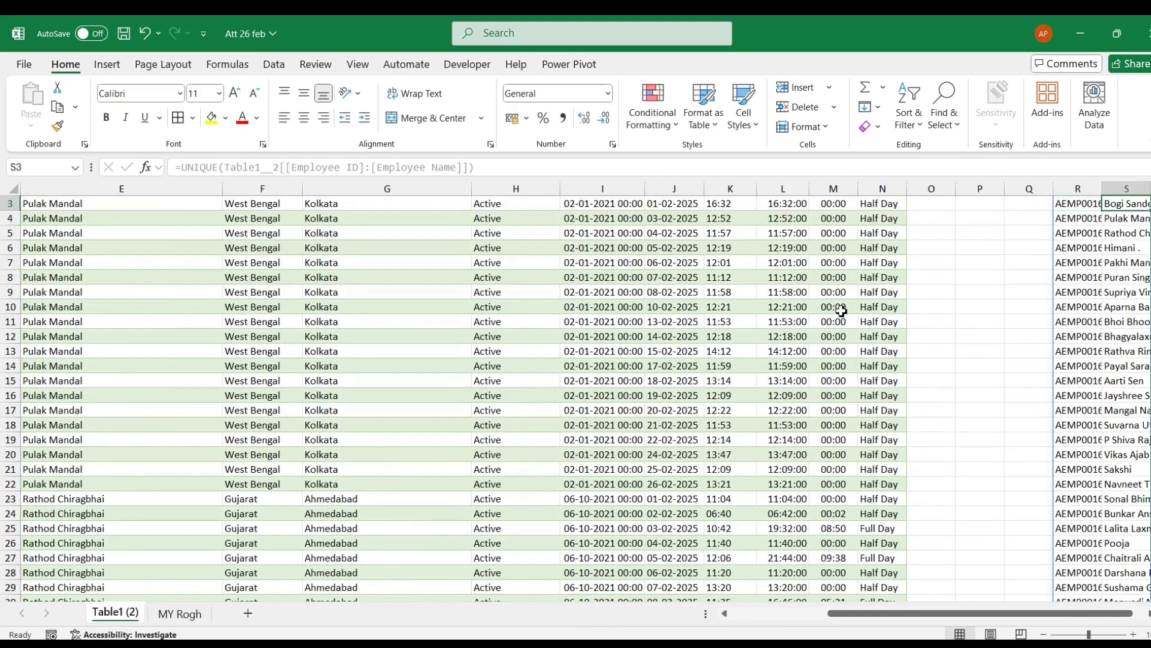
# Step: Replace the whole unique employee ID and name list with its static values in place
pyautogui.press('Left')
pyautogui.hotkey('shift', 'Right')
pyautogui.hotkey('ctrl', 'shift', 'Down')
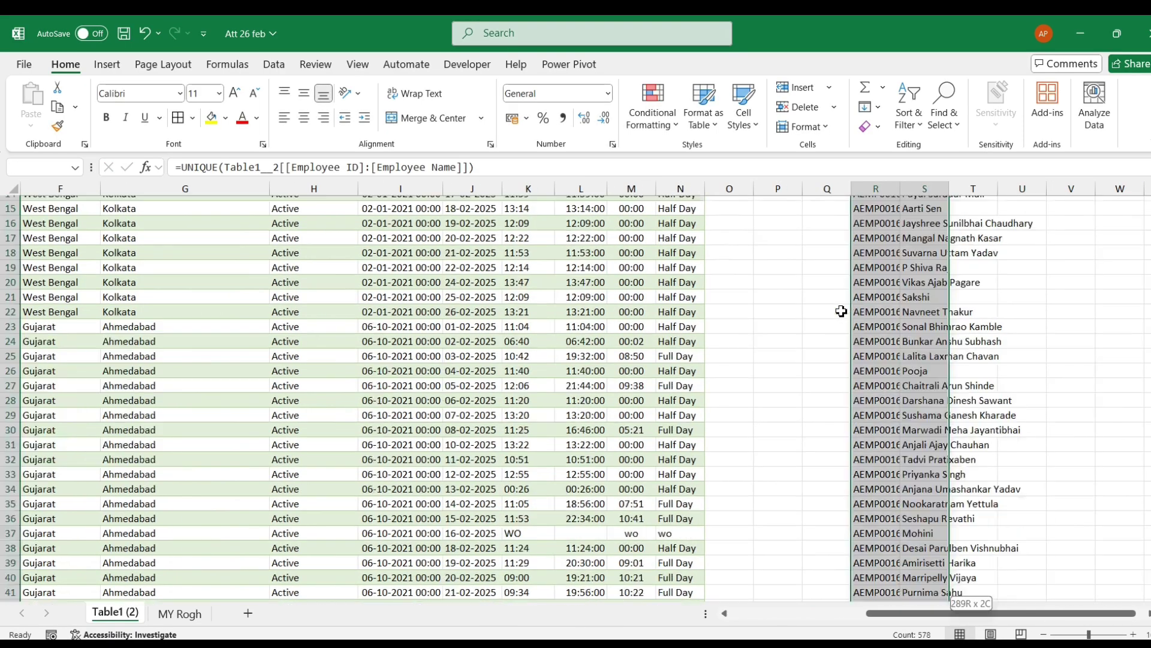
pyautogui.hotkey('ctrl', 'c')
pyautogui.scroll(20, 841, 311)
pyautogui.hotkey('alt', 'e')
pyautogui.press('s')
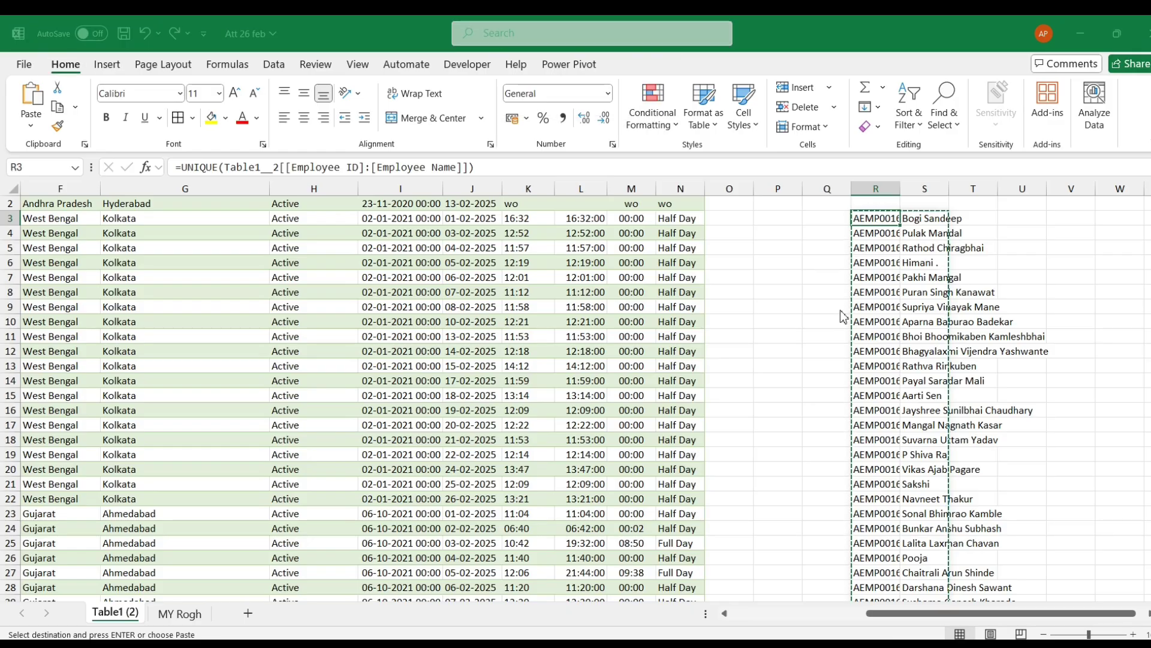
pyautogui.press('v')
pyautogui.press('Return')
# Step: Autofit columns R and S to the employee IDs and names, and clear the copy selection
pyautogui.click(893, 214)
pyautogui.doubleClick(899, 188)
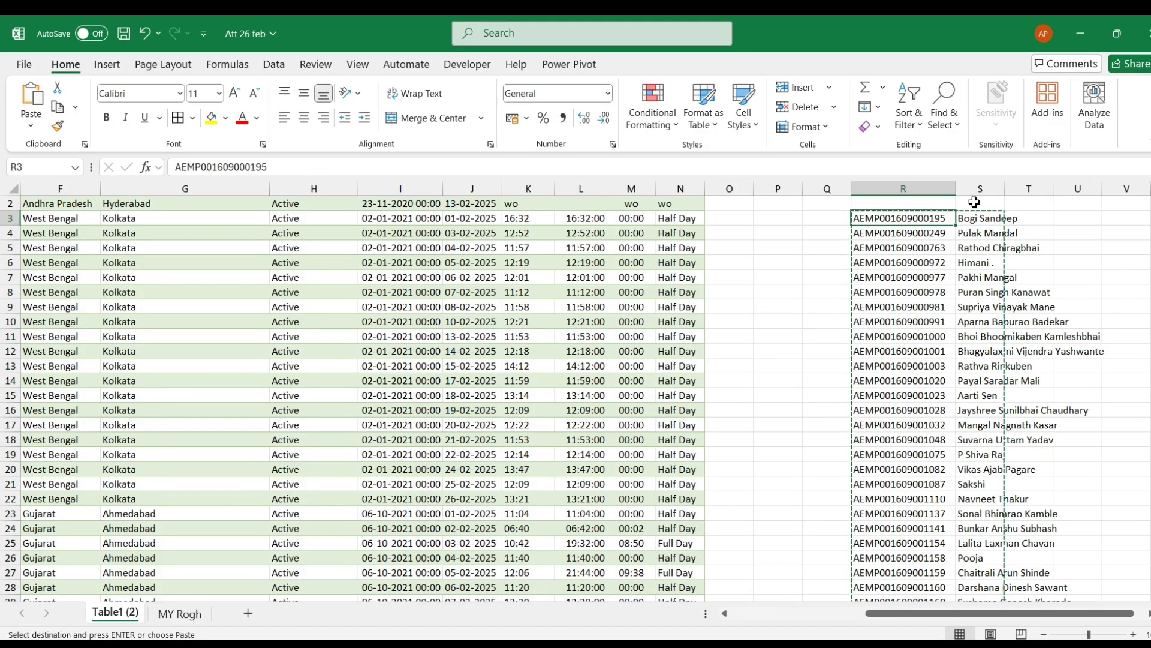
pyautogui.doubleClick(1005, 188)
pyautogui.press('Right')
pyautogui.press('Right')
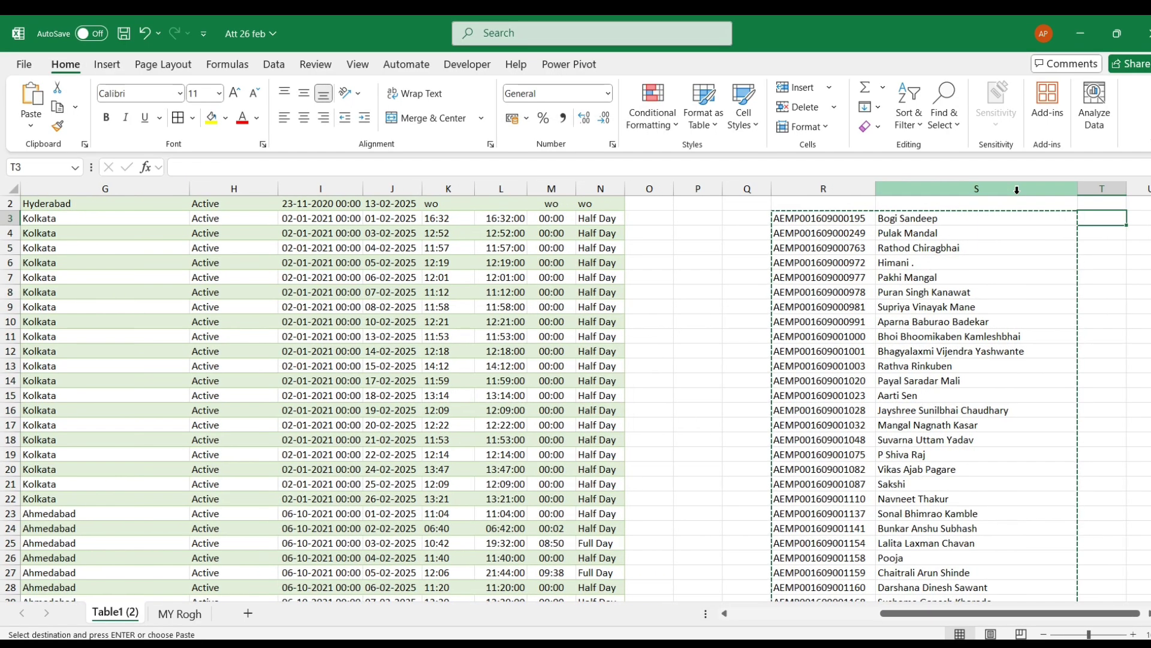
pyautogui.press('Escape')
# Step: Add the headings id in R2 and emp name in S2 above the employee list
pyautogui.press('Right')
pyautogui.press('Right')
pyautogui.press('Left')
pyautogui.press('Left')
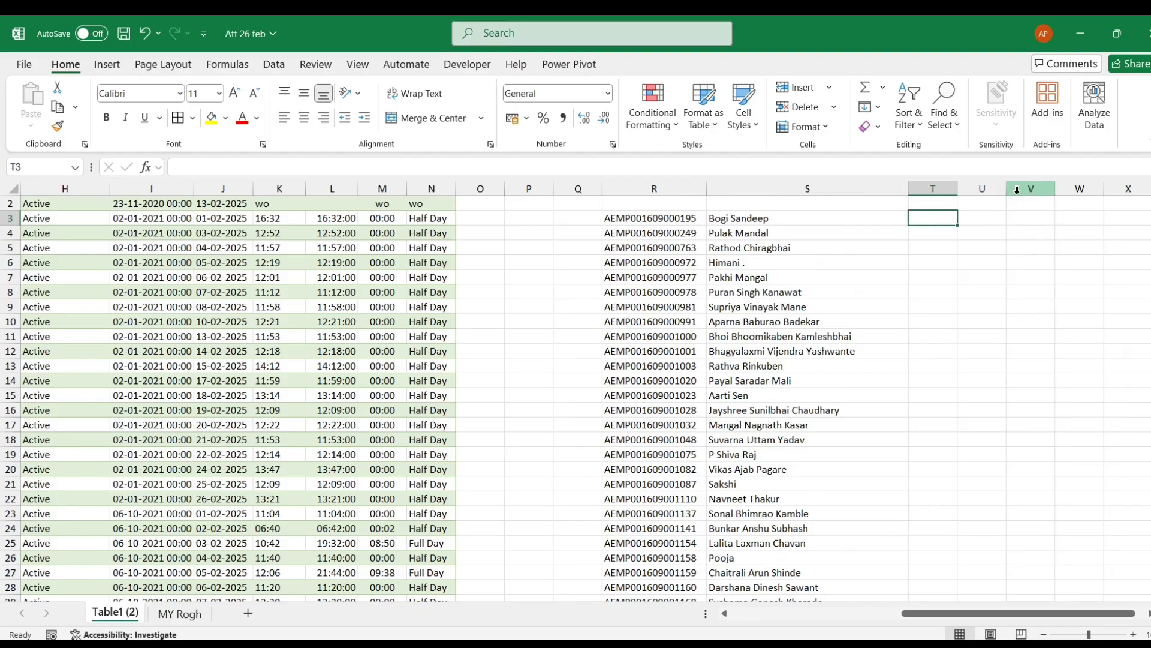
pyautogui.press('Left')
pyautogui.press('Left')
pyautogui.press('Up')
pyautogui.write('id')
pyautogui.press('Tab')
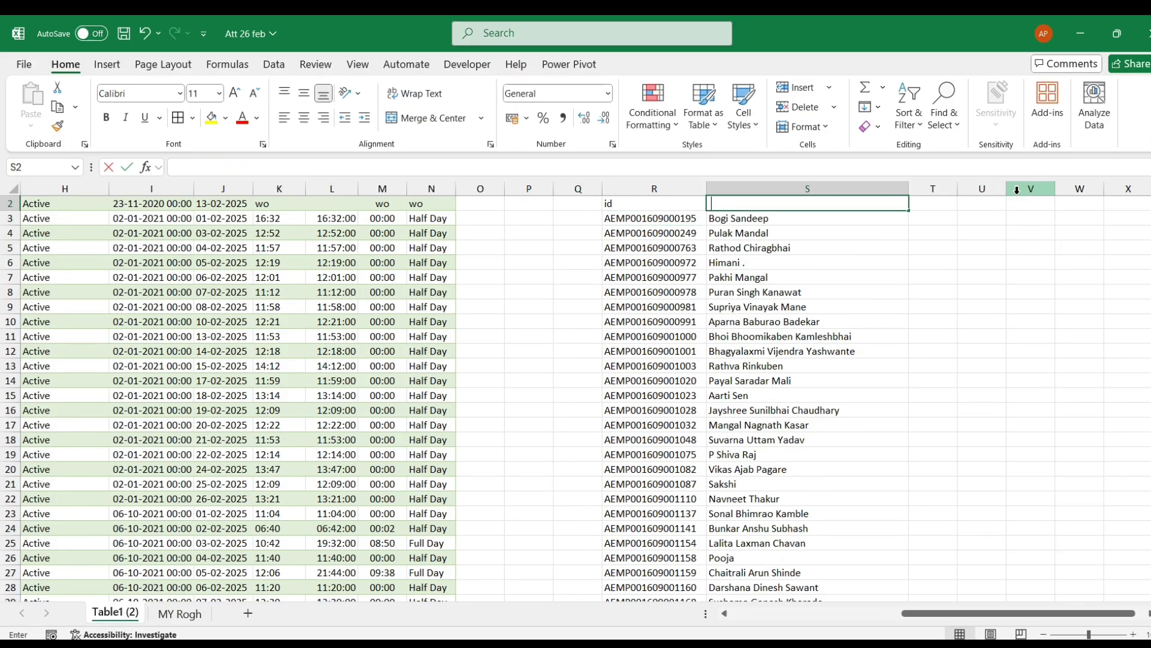
pyautogui.write('emp name')
pyautogui.press('Tab')
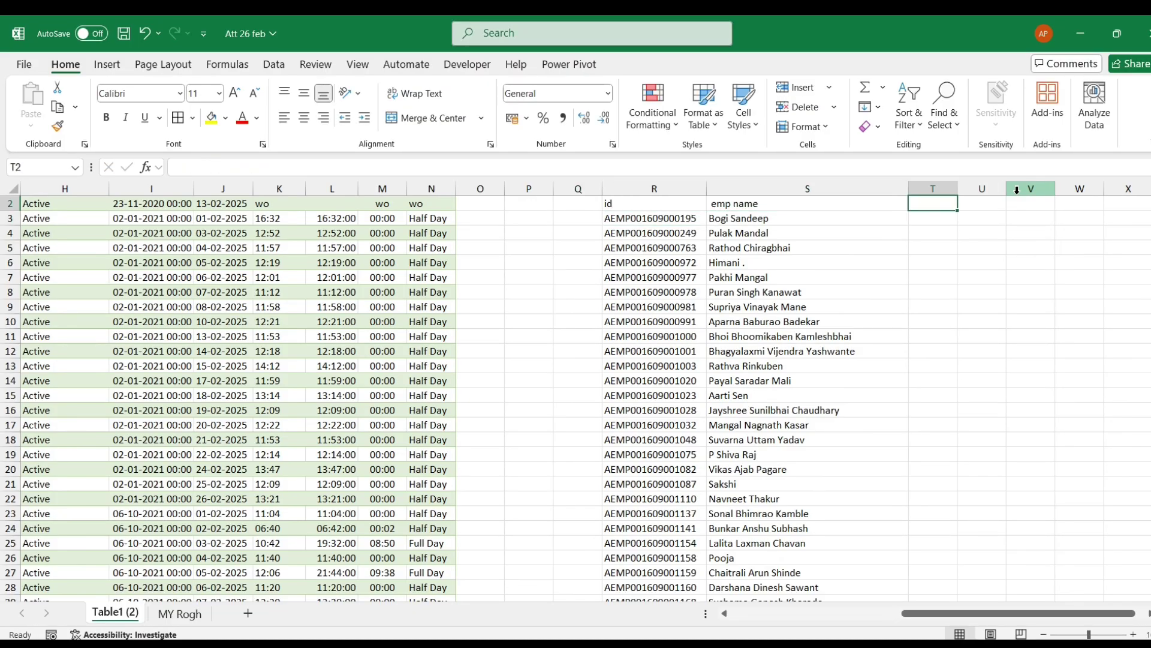
# Step: Add the headings wo, half day and full day in T2:V2 beside the employee names
pyautogui.write('wo')
pyautogui.press('Tab')
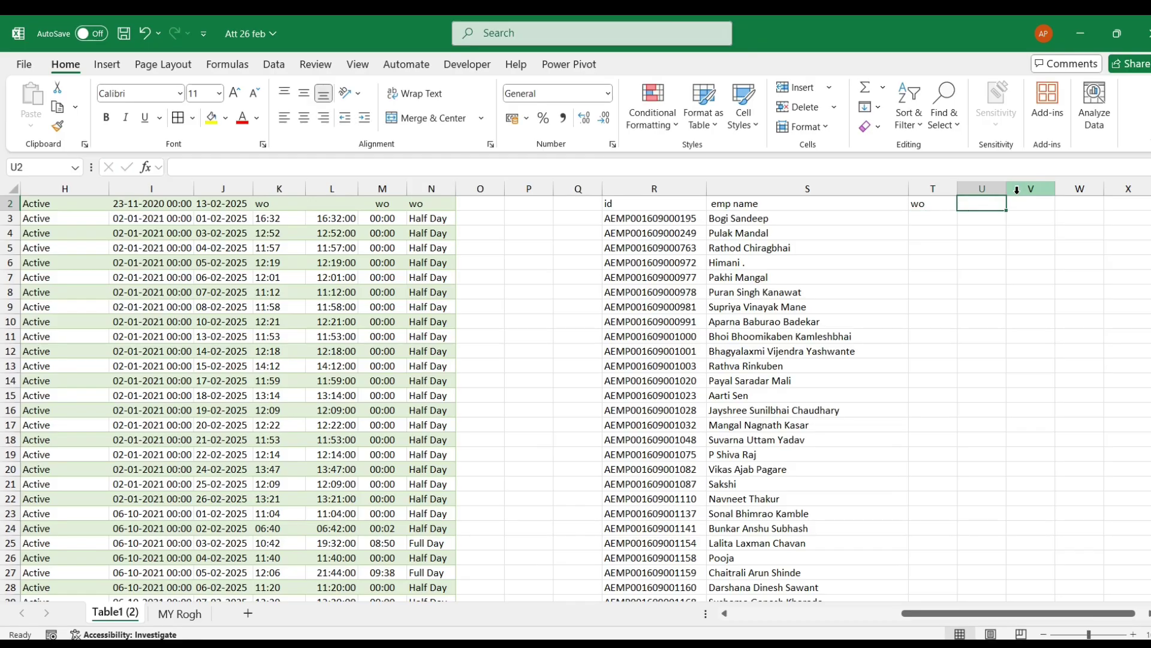
pyautogui.write('half day')
pyautogui.press('Tab')
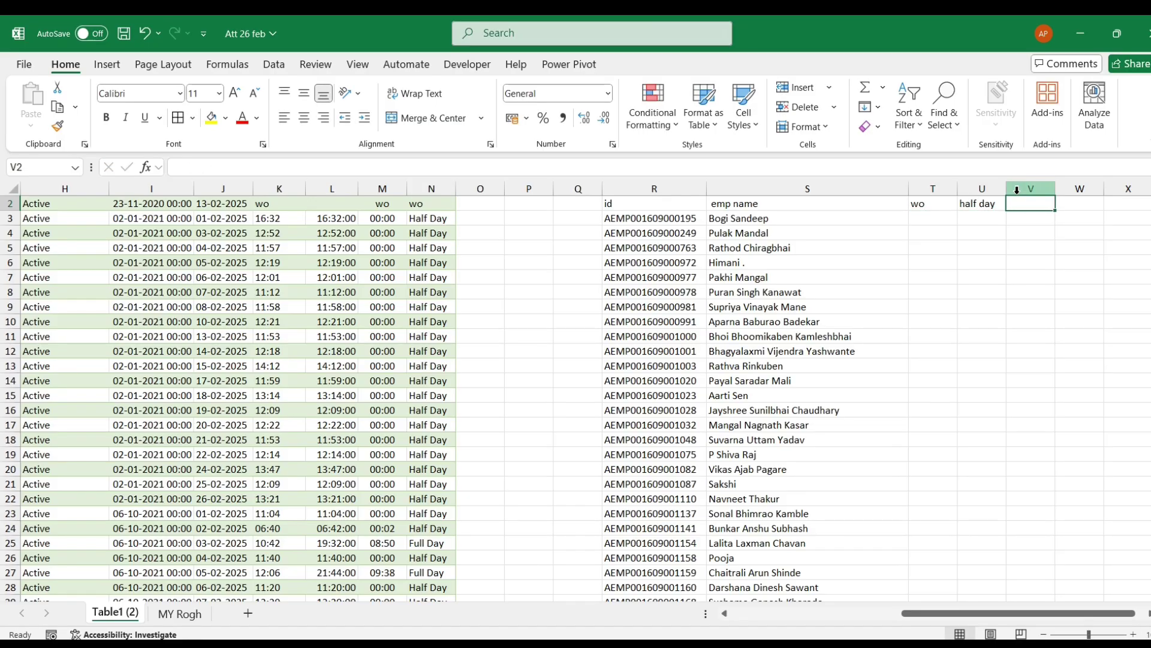
pyautogui.write('full day')
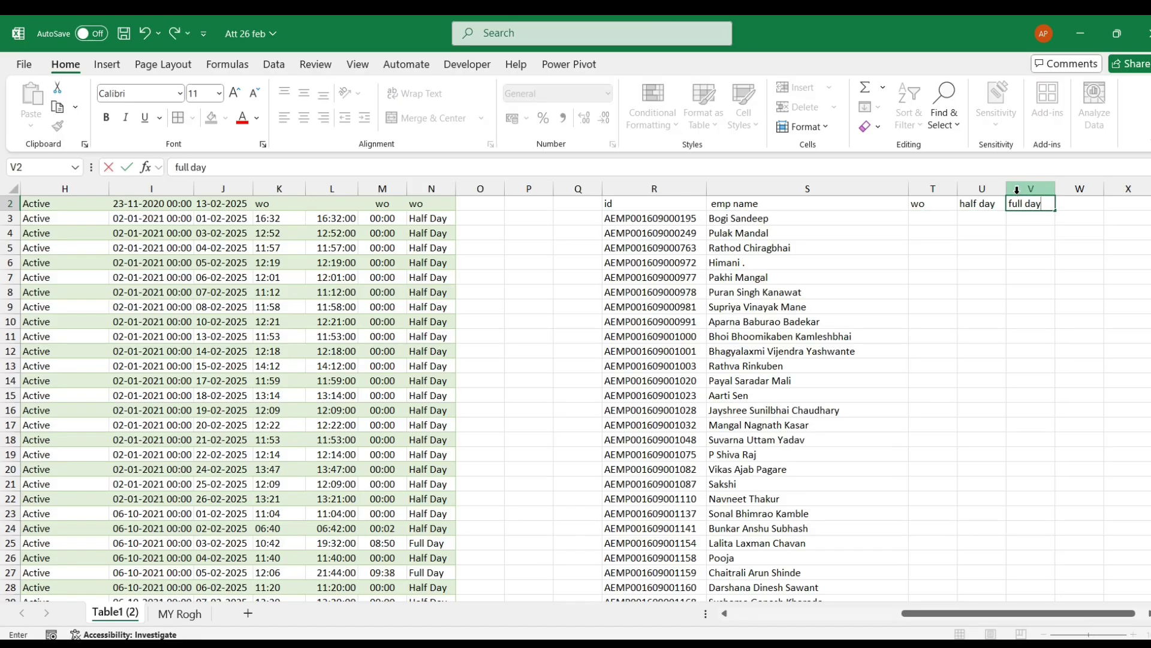
pyautogui.press('Return')
# Step: Begin a COUNTIFS formula in T3 with the table's whole Employee ID column as the first criteria range
pyautogui.write('=count')
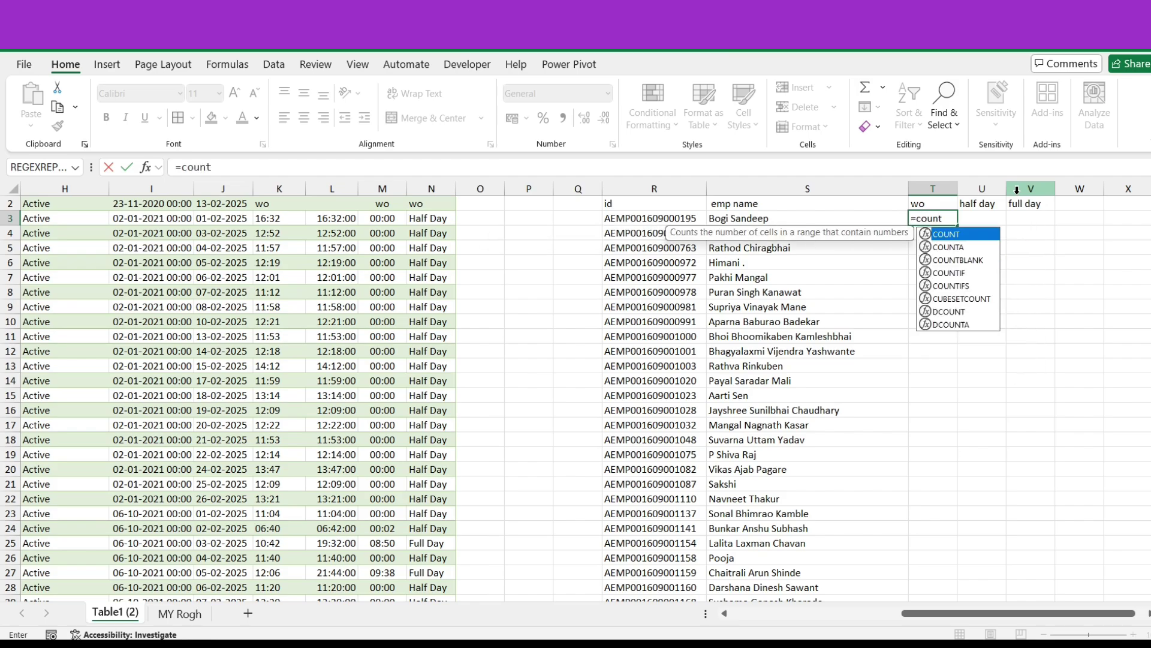
pyautogui.write('ifs')
pyautogui.press('Tab')
pyautogui.press('Left')
pyautogui.press('Left')
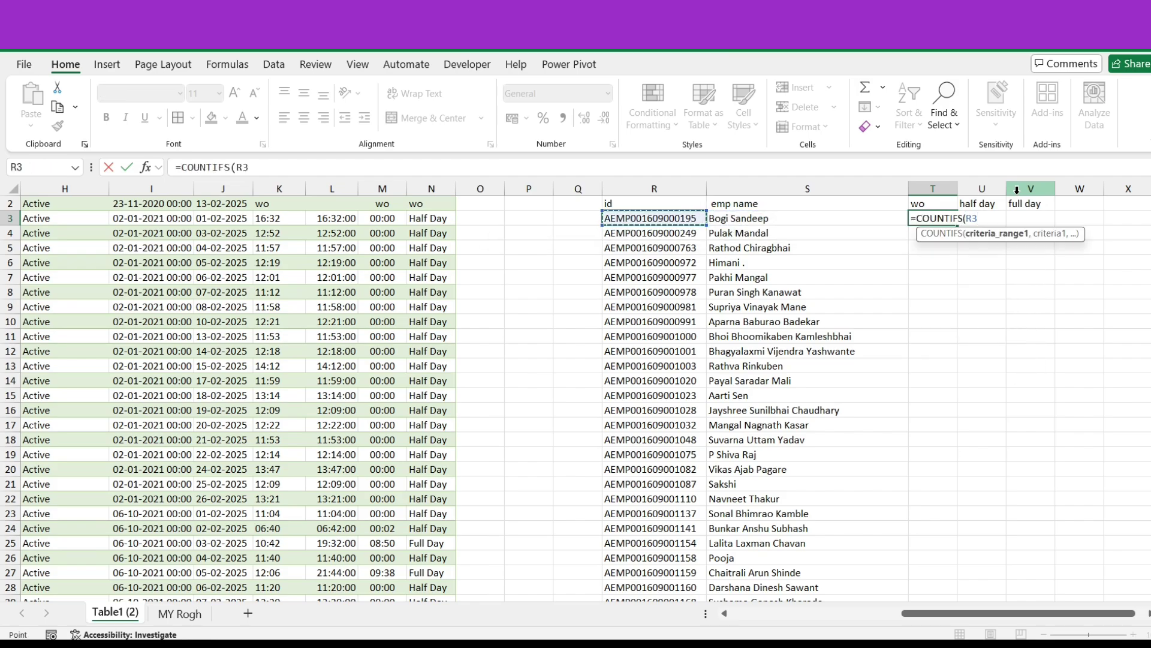
pyautogui.press('Right')
pyautogui.hotkey('ctrl', 'Left')
pyautogui.hotkey('ctrl', 'Left')
pyautogui.hotkey('ctrl', 'Left')
pyautogui.press('Right')
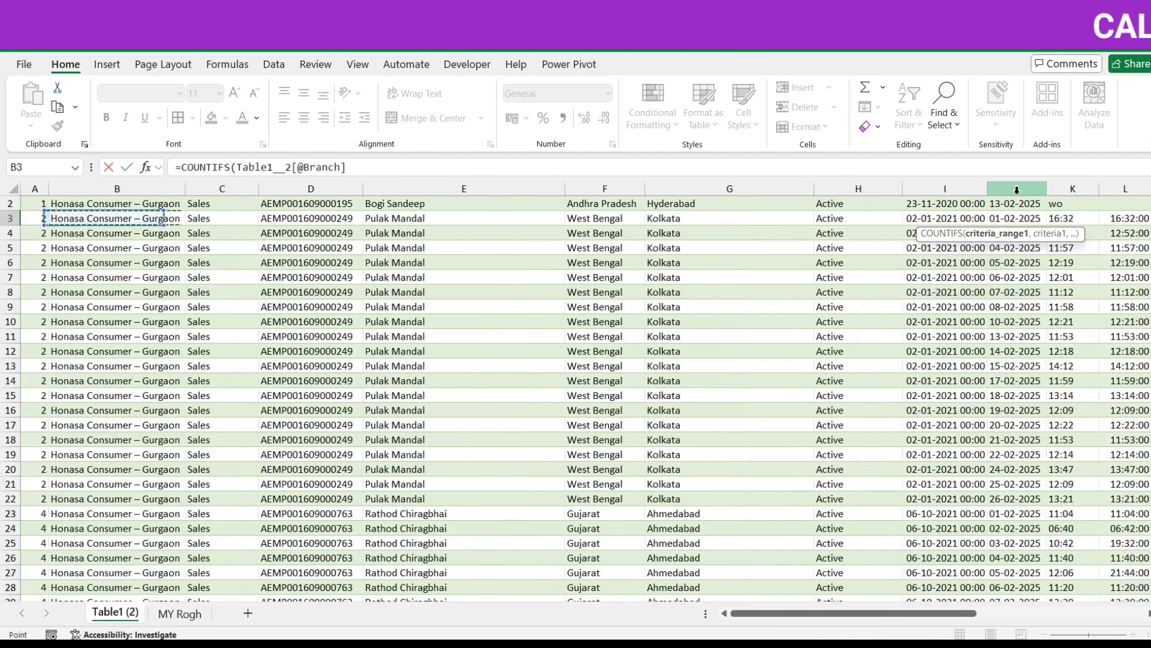
pyautogui.press('Up')
pyautogui.press('Up')
pyautogui.press('Right')
pyautogui.press('Right')
pyautogui.press('Down')
pyautogui.hotkey('ctrl', 'shift', 'Down')
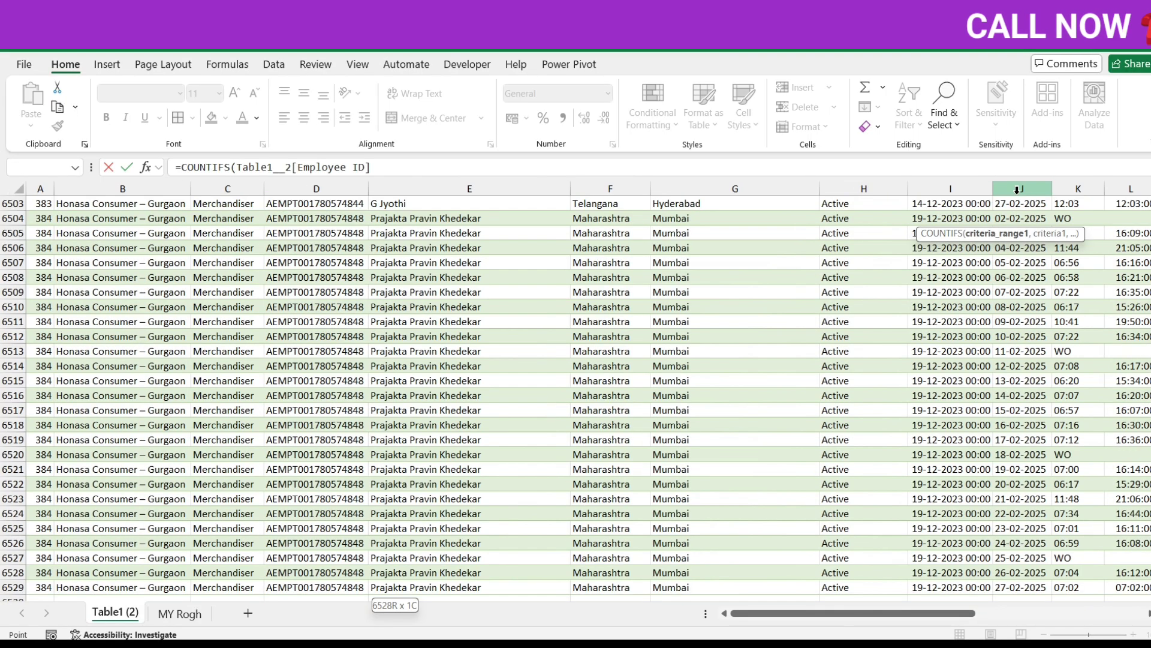
pyautogui.write(',')
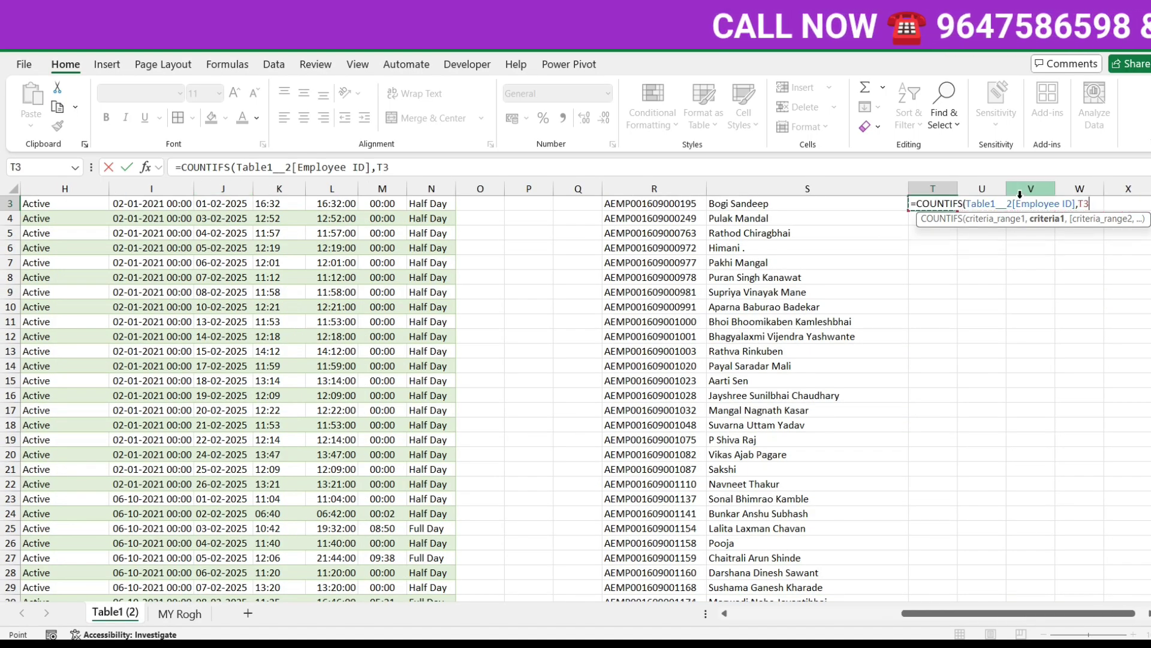
# Step: Set the employee ID in R3 as the first criterion of the COUNTIFS formula
pyautogui.press('Up')
pyautogui.press('Up')
pyautogui.press('Left')
pyautogui.press('Left')
pyautogui.press('Left')
pyautogui.press('Down')
pyautogui.press('Down')
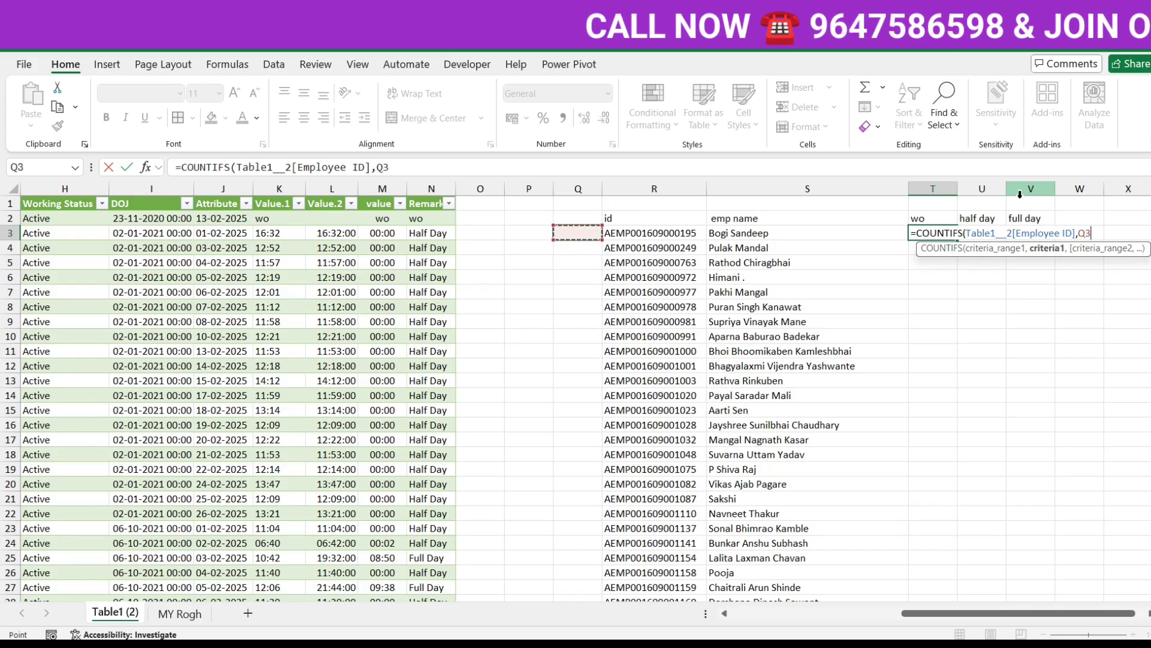
pyautogui.press('Right')
pyautogui.write(',')
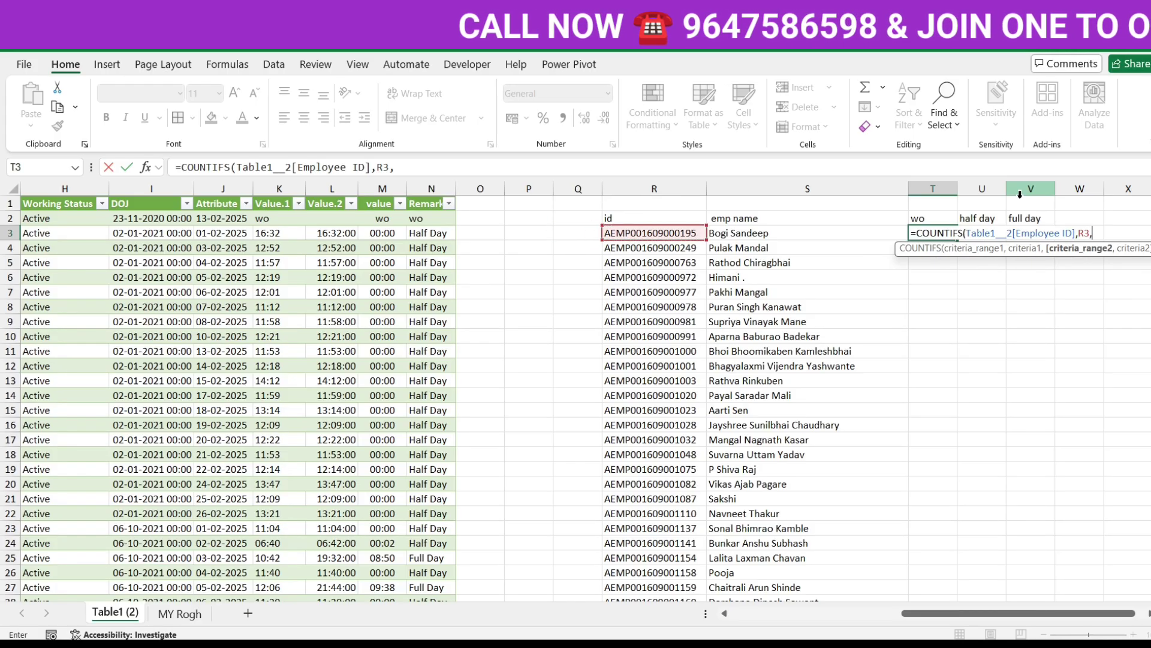
# Step: Add the table's whole Remarks column as the second criteria range of the COUNTIFS formula
pyautogui.hotkey('ctrl', 'Left')
pyautogui.hotkey('ctrl', 'Left')
pyautogui.hotkey('ctrl', 'Left')
pyautogui.hotkey('ctrl', 'Left')
pyautogui.press('Right')
pyautogui.press('Right')
pyautogui.press('Right')
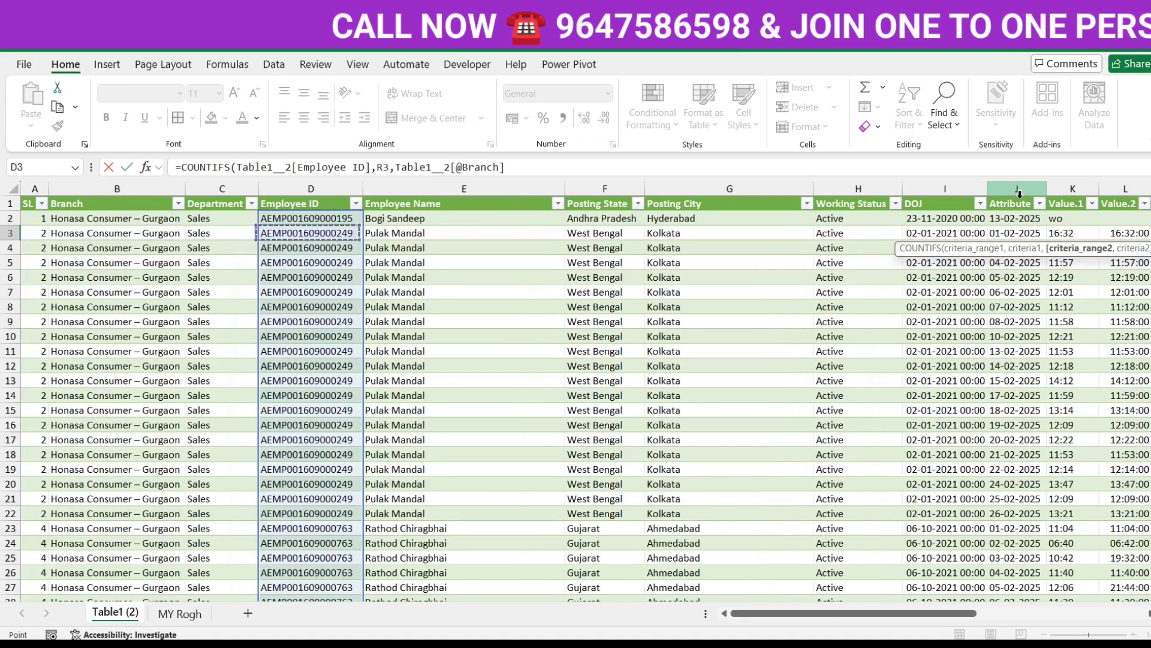
pyautogui.press('Right')
pyautogui.press('Right')
pyautogui.press('Right')
pyautogui.press('Right')
pyautogui.press('Right')
pyautogui.press('Right')
pyautogui.press('Right')
pyautogui.press('Right')
pyautogui.press('Right')
pyautogui.press('Right')
pyautogui.press('Right')
pyautogui.press('Right')
pyautogui.press('Right')
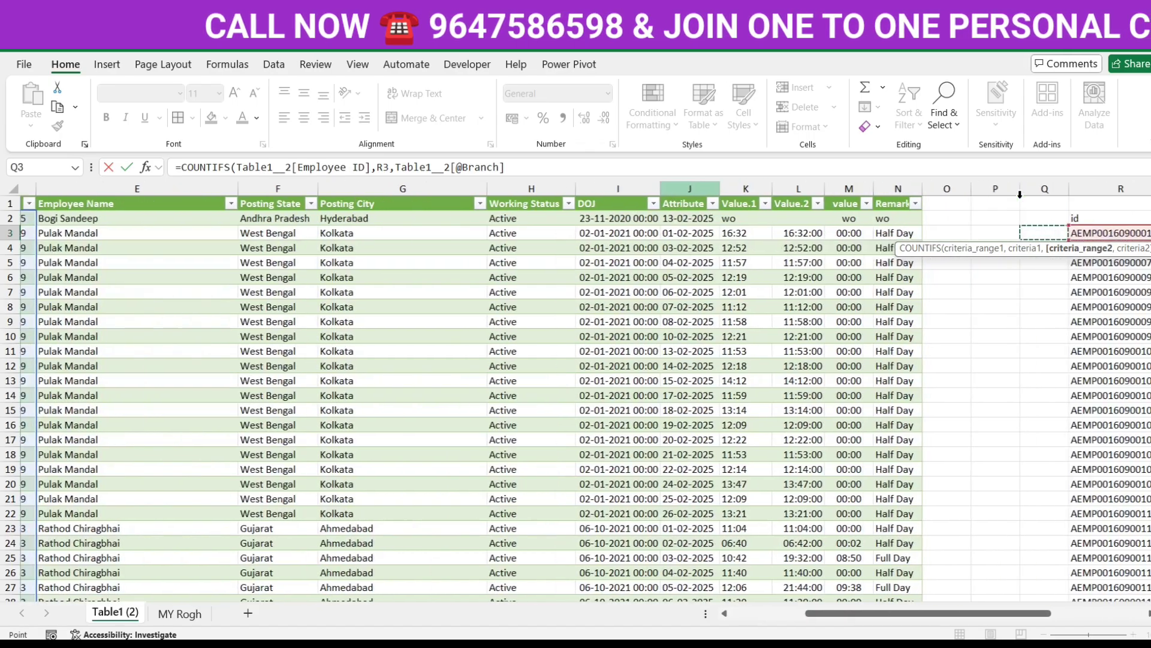
pyautogui.press('Right')
pyautogui.press('Right')
pyautogui.press('Left')
pyautogui.press('Left')
pyautogui.press('Left')
pyautogui.press('Left')
pyautogui.press('Left')
pyautogui.press('Left')
pyautogui.press('Left')
pyautogui.press('Up')
pyautogui.press('Right')
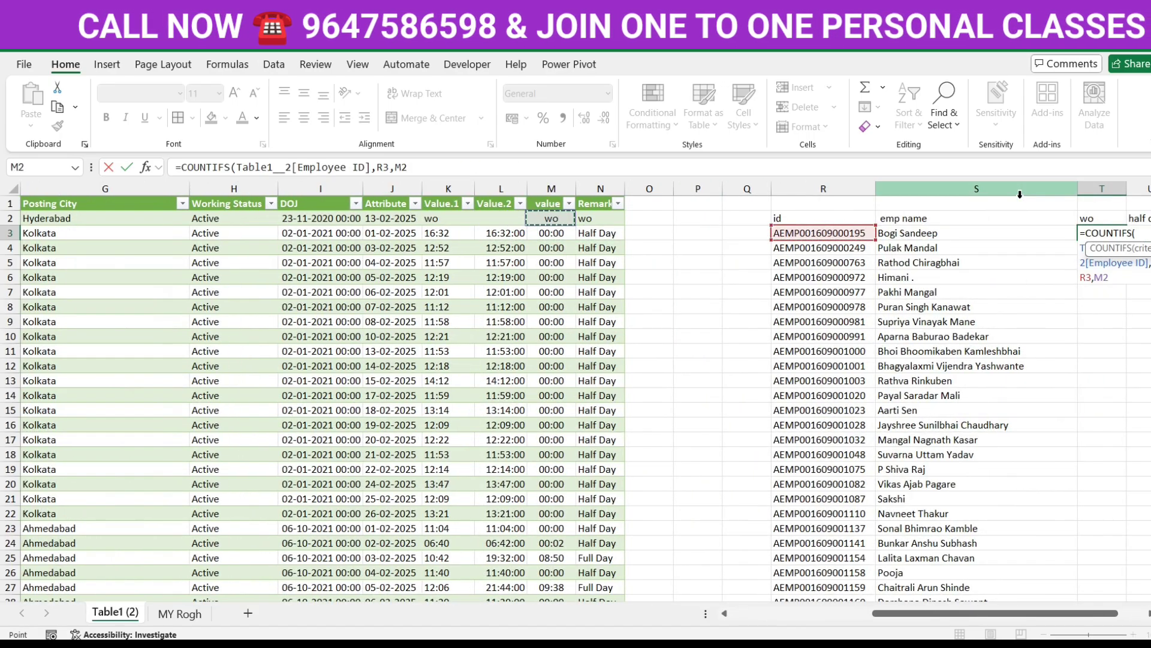
pyautogui.press('Right')
pyautogui.hotkey('ctrl', 'shift', 'Down')
pyautogui.write(',')
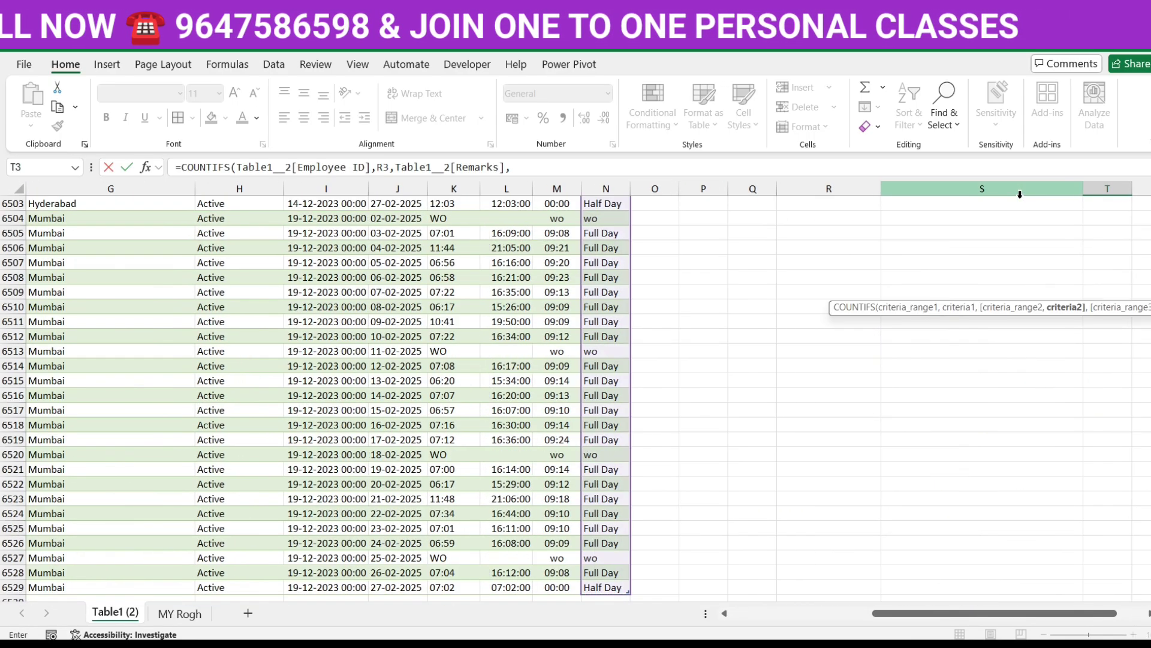
# Step: Use the wo heading in T2 as the second criterion and commit the COUNTIFS formula in T3
pyautogui.press('Right')
pyautogui.press('Right')
pyautogui.press('Right')
pyautogui.press('Up')
pyautogui.press('Up')
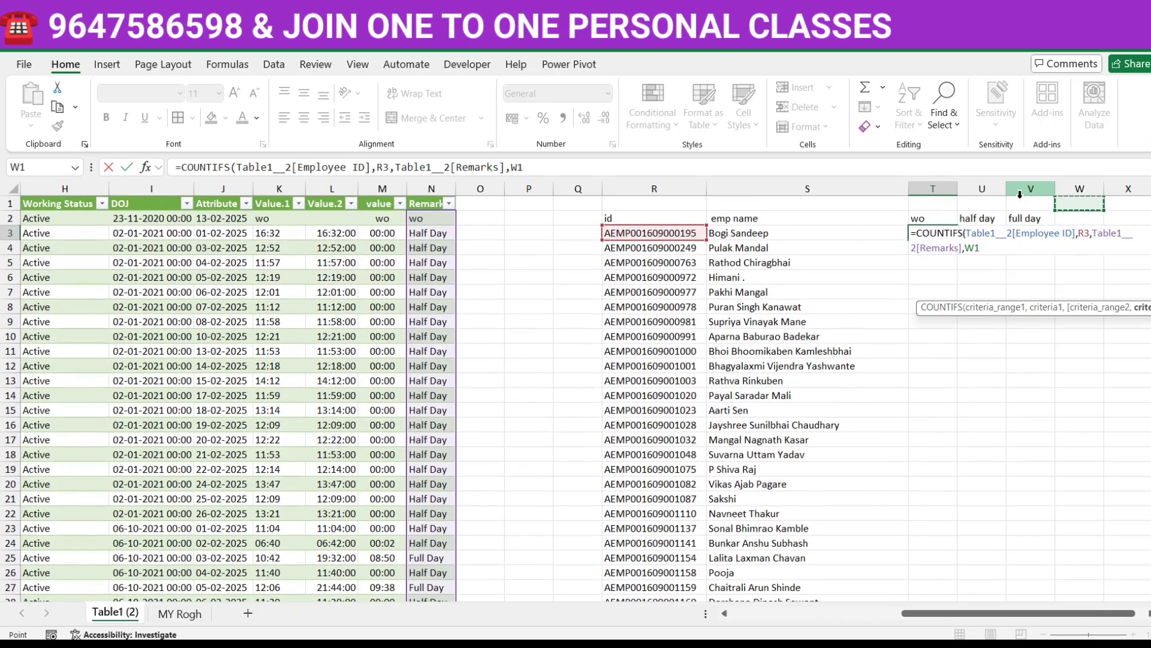
pyautogui.press('Down')
pyautogui.press('Left')
pyautogui.press('Left')
pyautogui.press('Left')
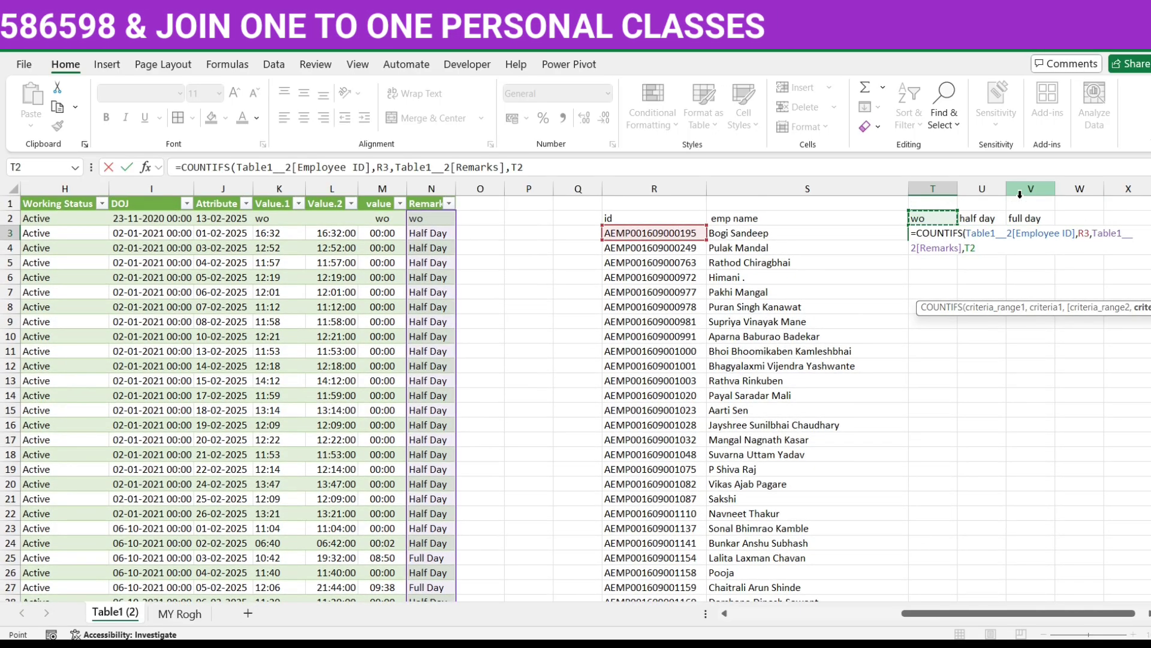
pyautogui.hotkey('ctrl', 'Return')
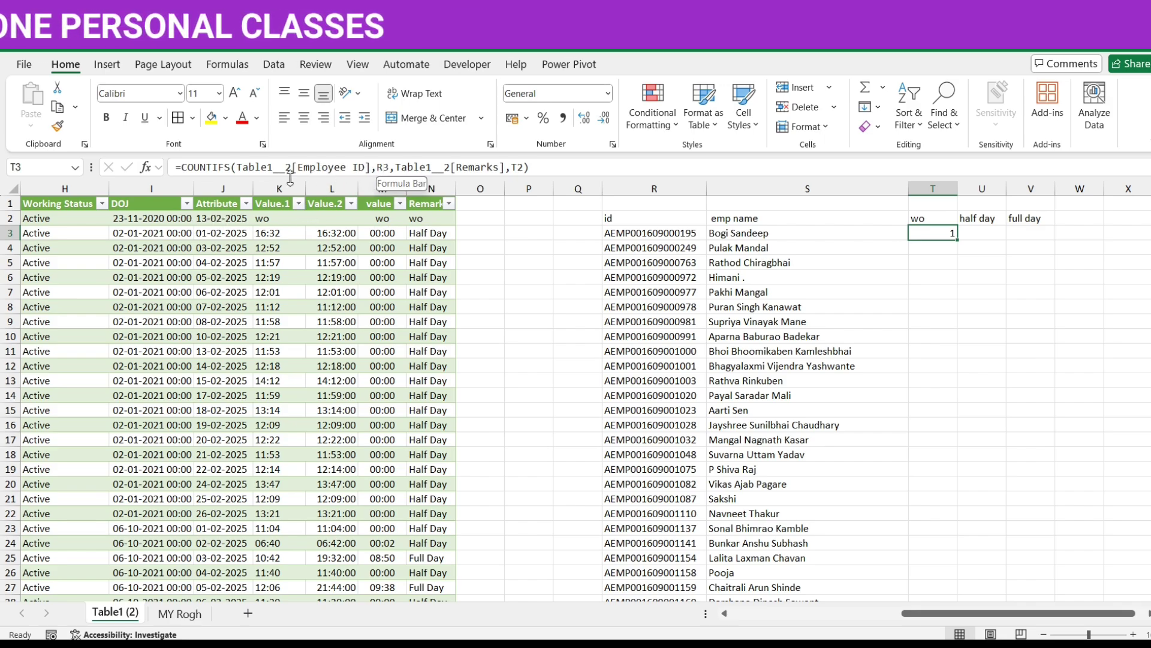
# Step: Make the criteria references in the T3 formula mixed, as $R3 and T$2
pyautogui.click(378, 167)
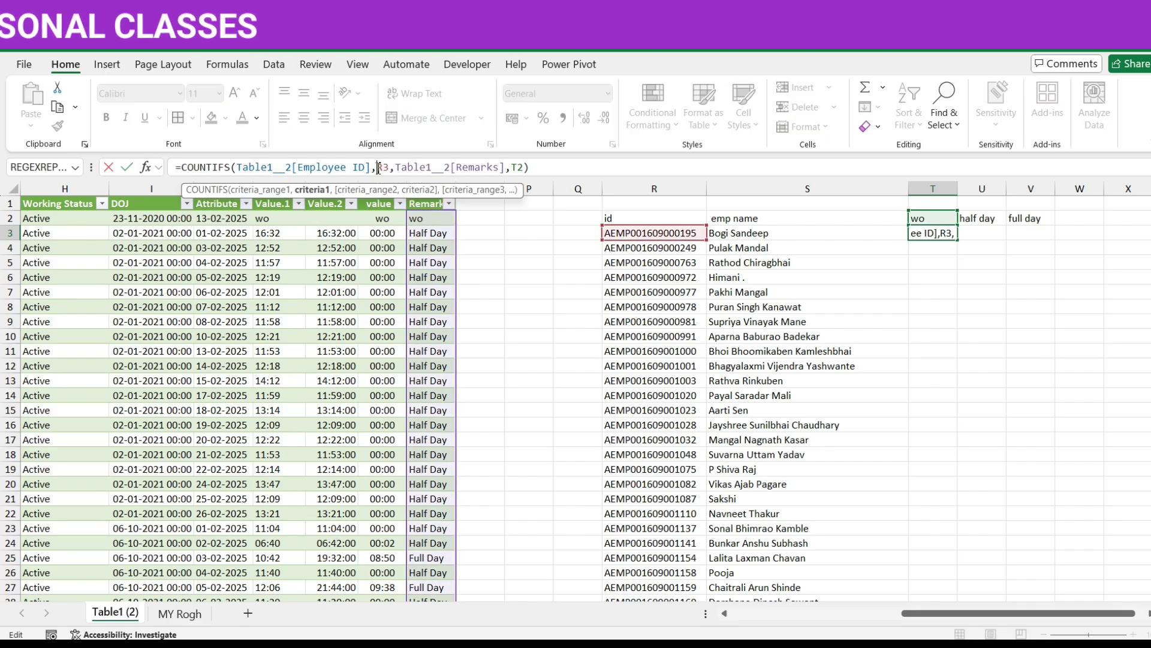
pyautogui.write('$')
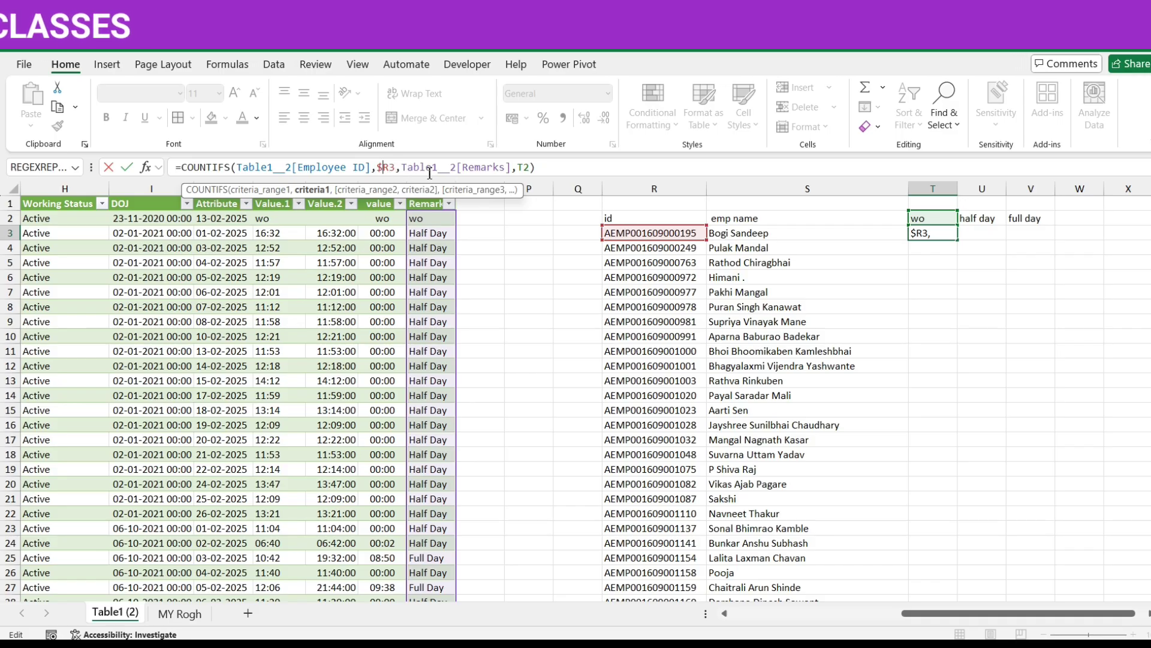
pyautogui.click(527, 167)
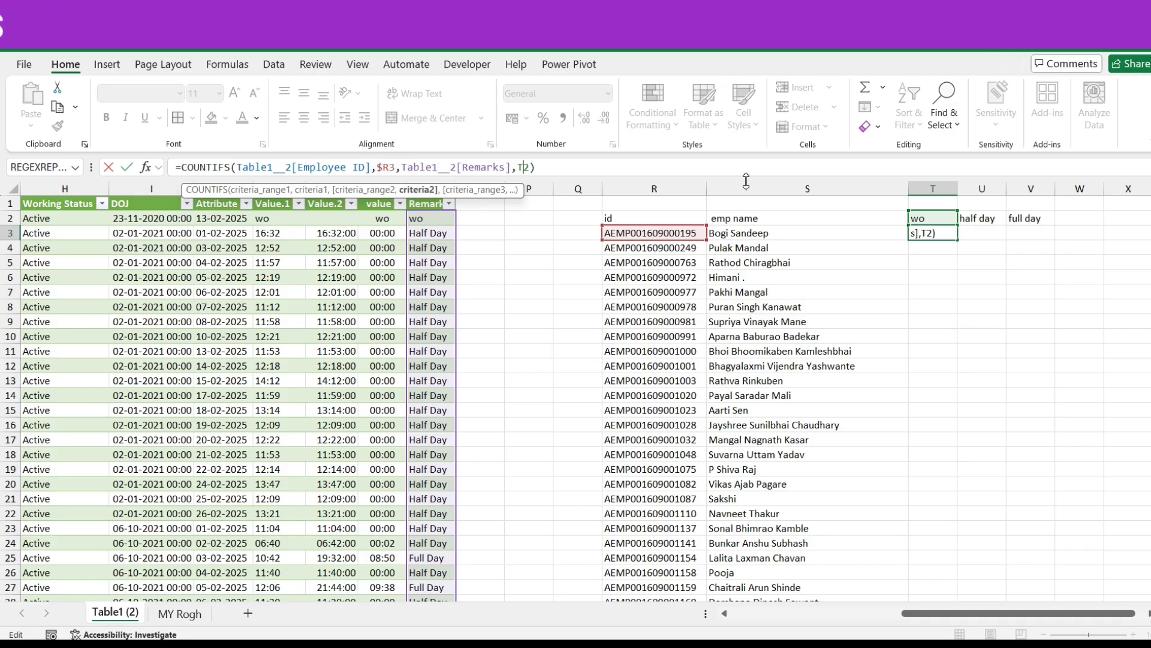
pyautogui.write('$')
pyautogui.press('Return')
# Step: Copy the T3 COUNTIFS formula to U3 and V3 under half day and full day
pyautogui.press('Up')
pyautogui.hotkey('ctrl', 'c')
pyautogui.press('Right')
pyautogui.hotkey('ctrl', 'v')
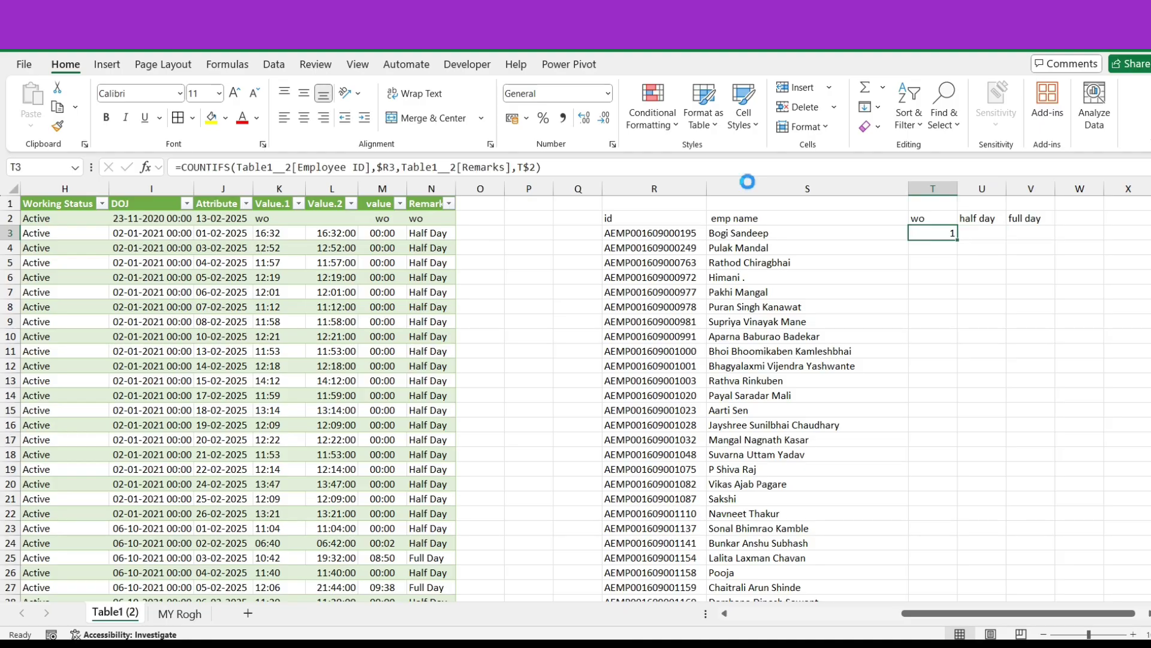
pyautogui.press('Right')
pyautogui.hotkey('ctrl', 'v')
# Step: Copy the T3:V3 formulas down to the last employee in row 291 and clear the copy selection
pyautogui.press('Left')
pyautogui.press('Left')
pyautogui.hotkey('shift', 'Right')
pyautogui.hotkey('shift', 'Right')
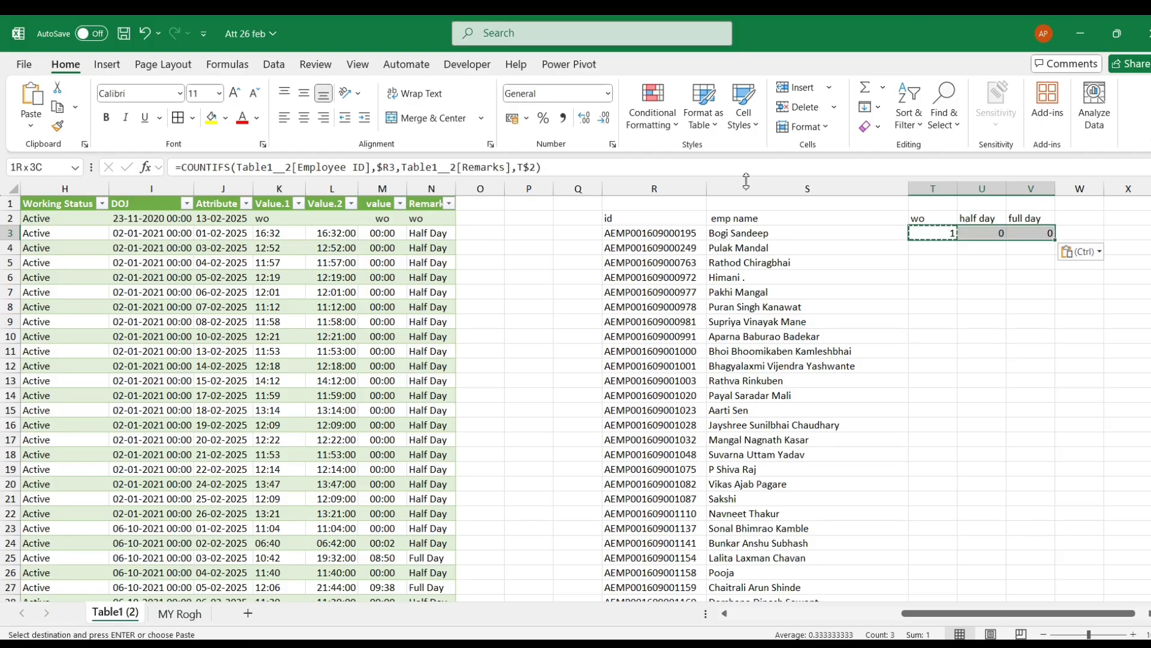
pyautogui.hotkey('ctrl', 'c')
pyautogui.press('Down')
pyautogui.press('Left')
pyautogui.hotkey('ctrl', 'Down')
pyautogui.press('Right')
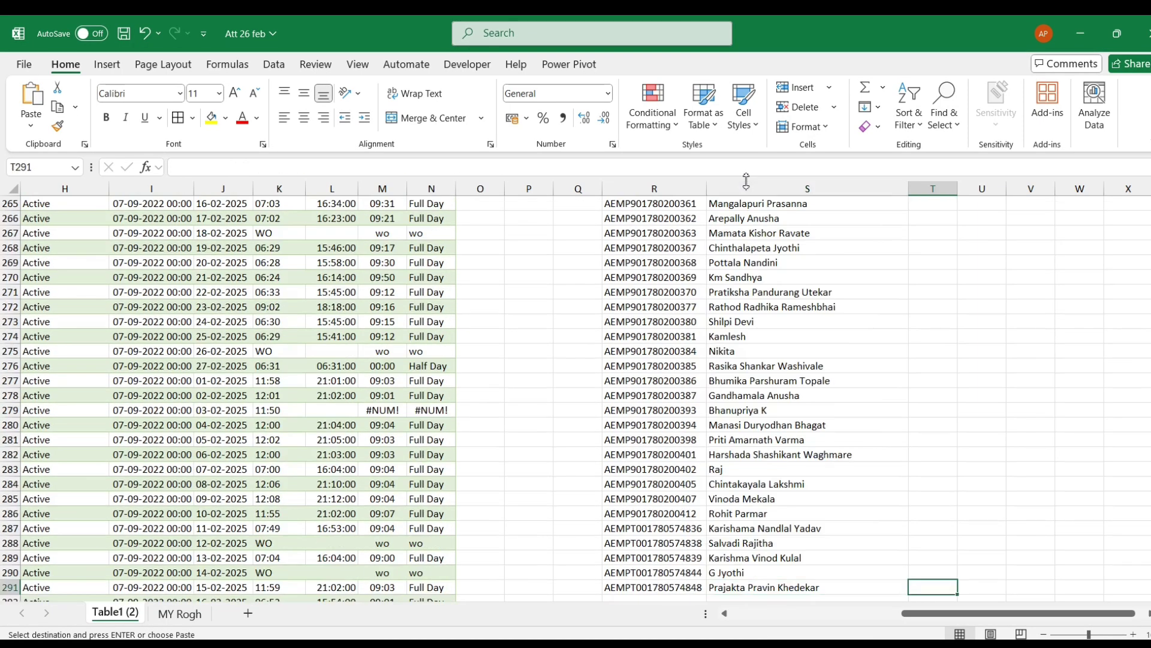
pyautogui.hotkey('ctrl', 'shift', 'Up')
pyautogui.hotkey('shift', 'Down')
pyautogui.hotkey('ctrl', 'v')
pyautogui.hotkey('ctrl', 'Up')
pyautogui.press('Down')
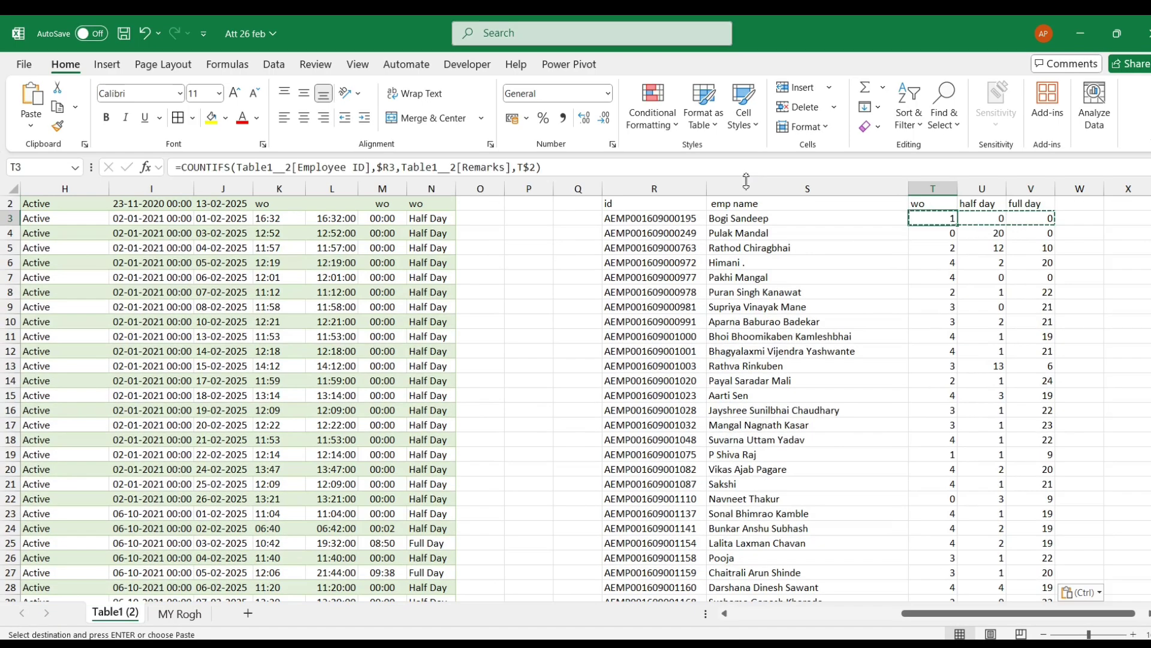
pyautogui.press('Escape')
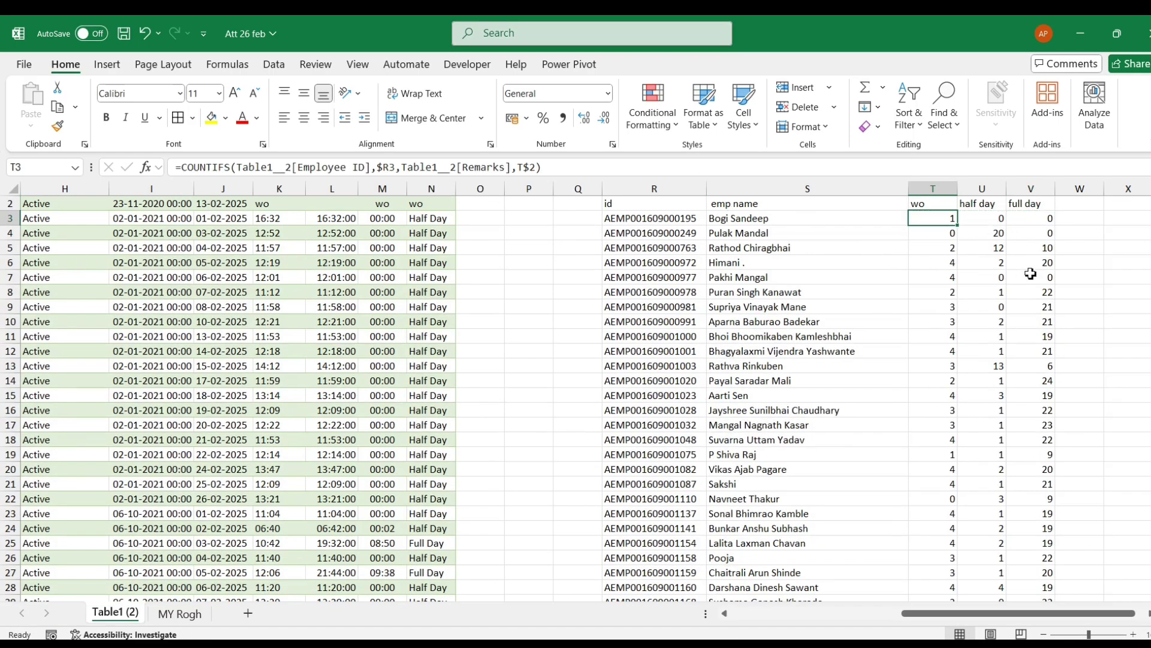
# Step: Examine the wo, half day and full day counts of the employee in row 6, checking the system calendar as well
pyautogui.click(1053, 264)
pyautogui.press('Left')
pyautogui.press('Left')
pyautogui.press('Left')
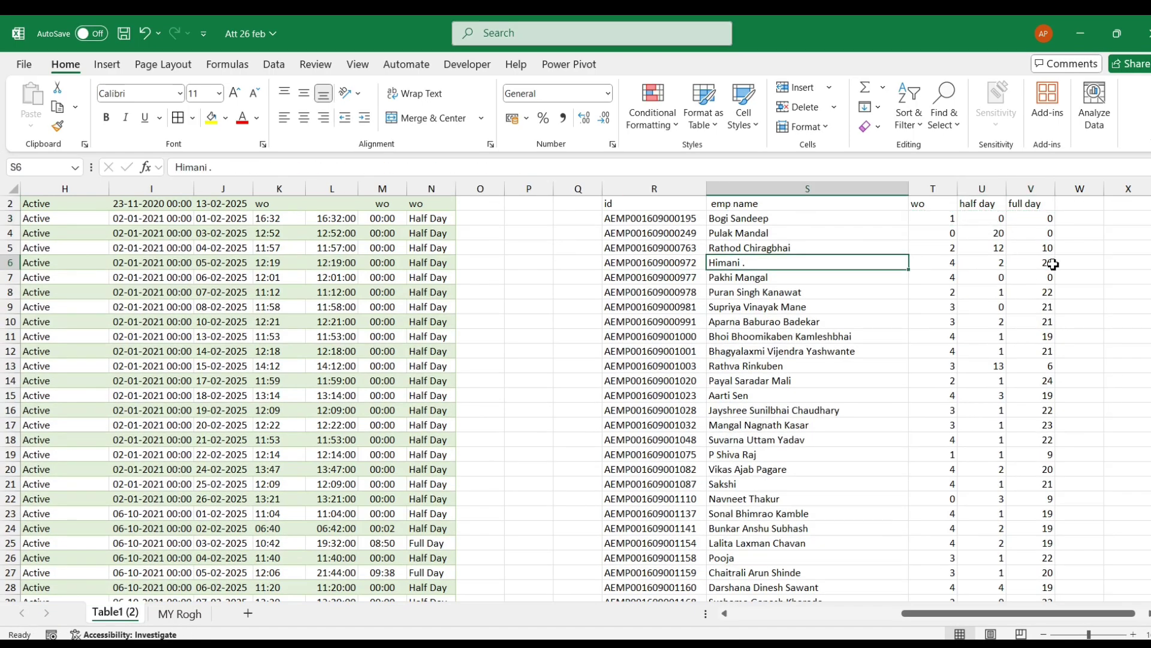
pyautogui.press('Right')
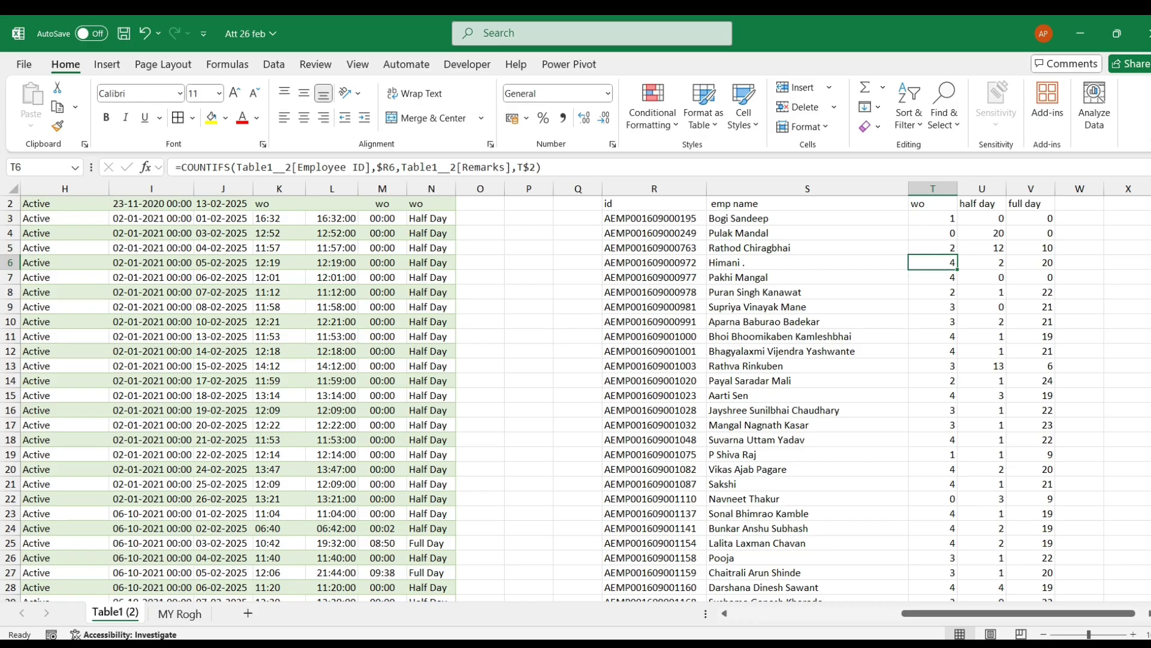
pyautogui.click(1140, 645)
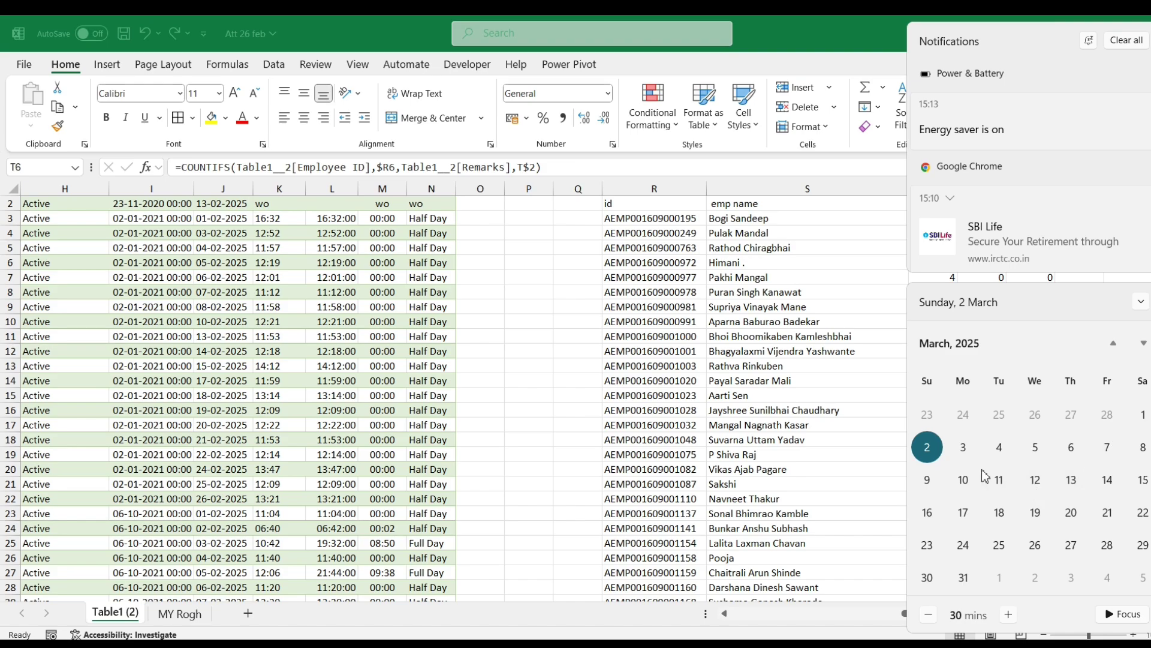
pyautogui.click(851, 285)
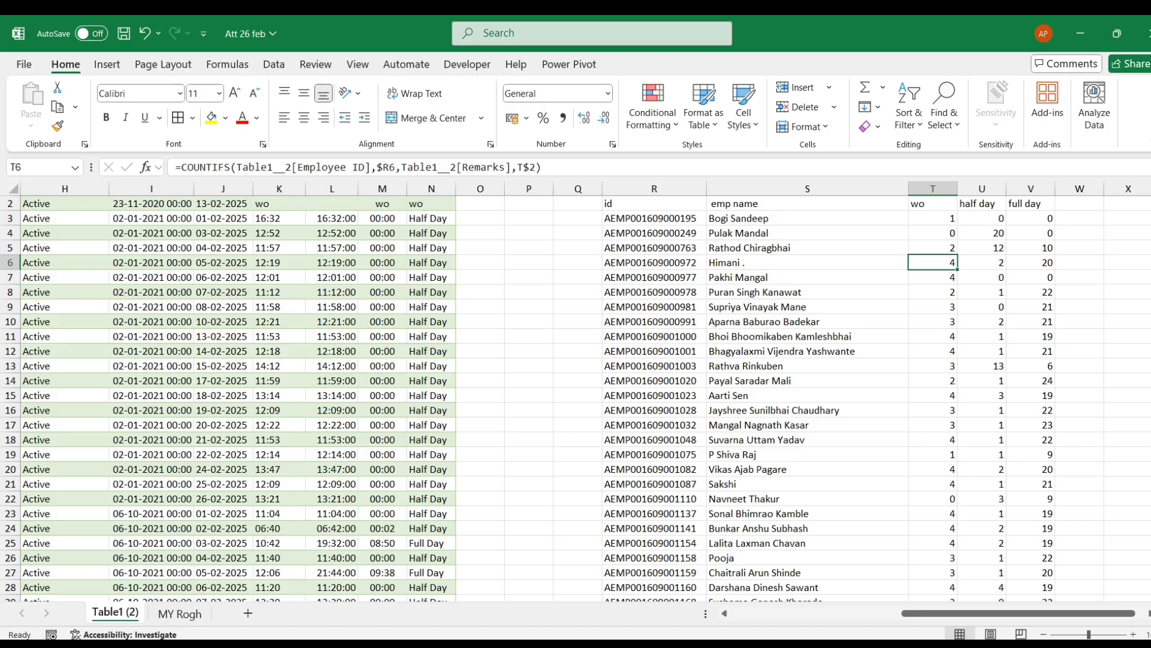
pyautogui.click(981, 263)
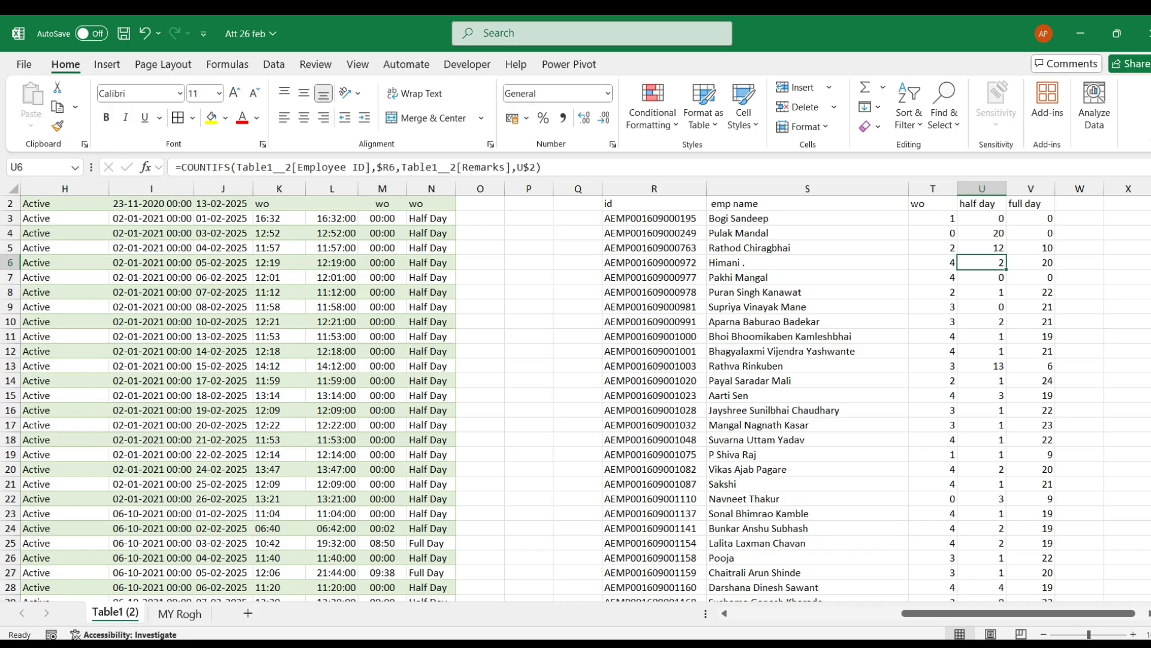
pyautogui.click(1031, 263)
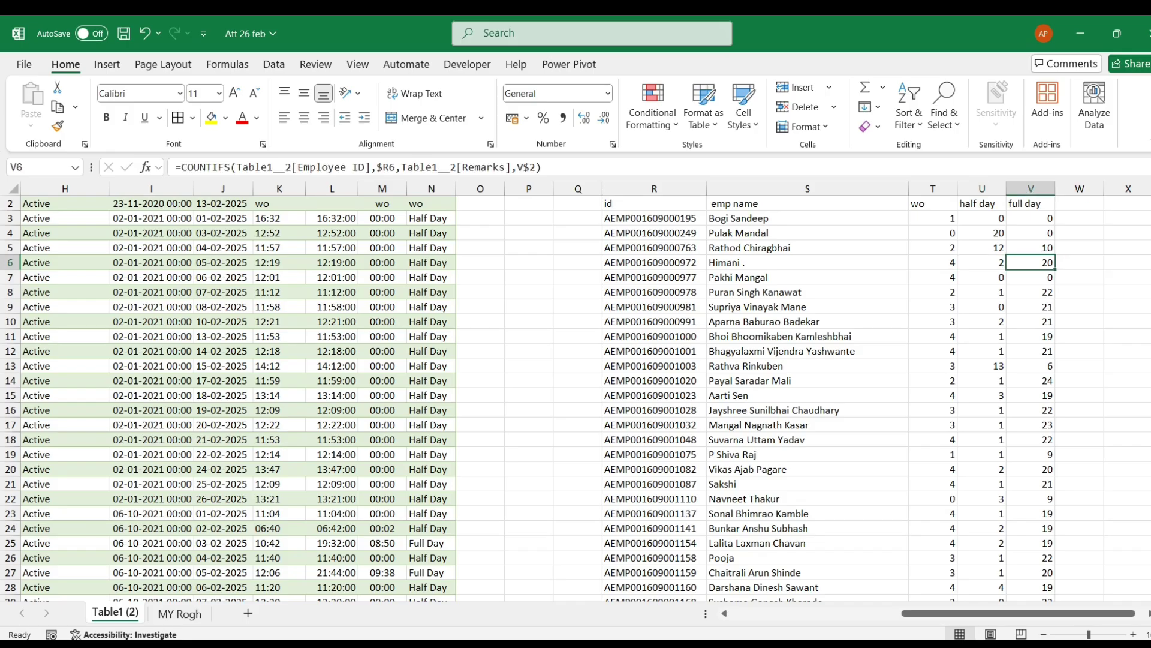
pyautogui.click(982, 263)
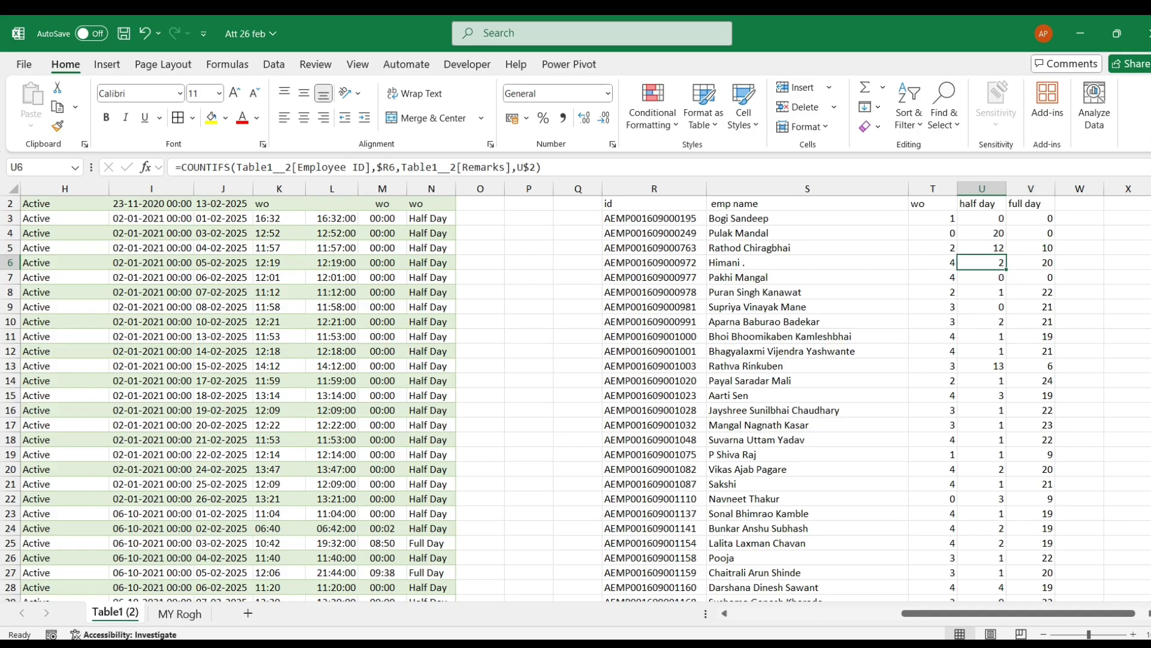
pyautogui.press('Right')
pyautogui.press('Right')
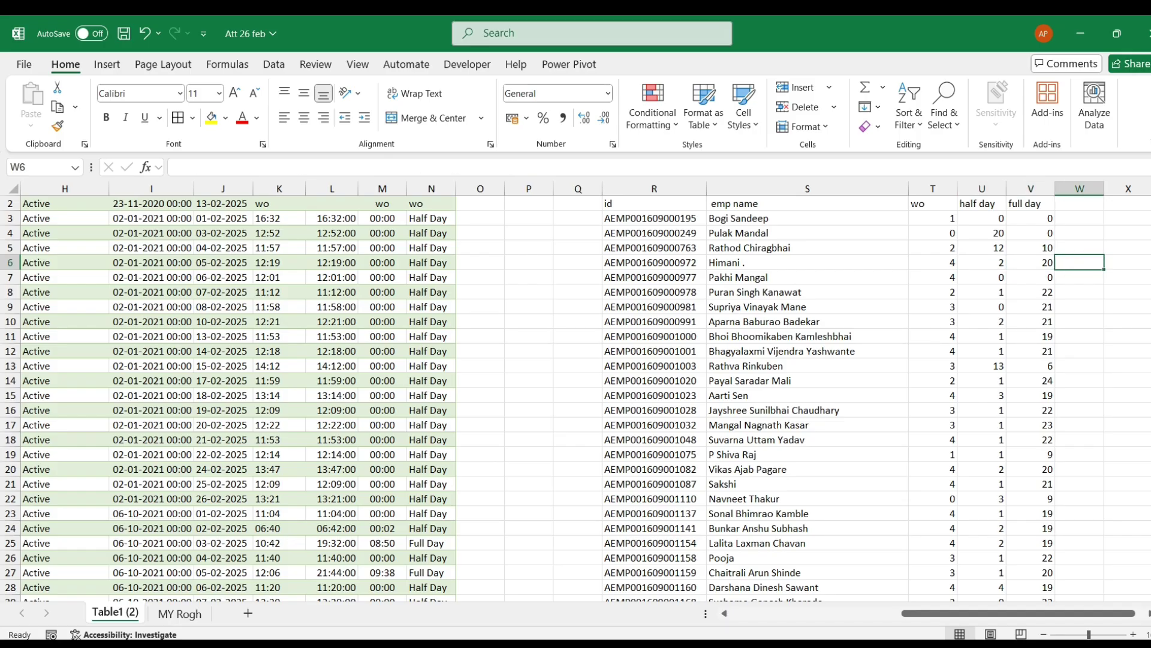
pyautogui.press('Left')
pyautogui.press('Left')
pyautogui.press('Left')
pyautogui.press('Left')
pyautogui.press('Left')
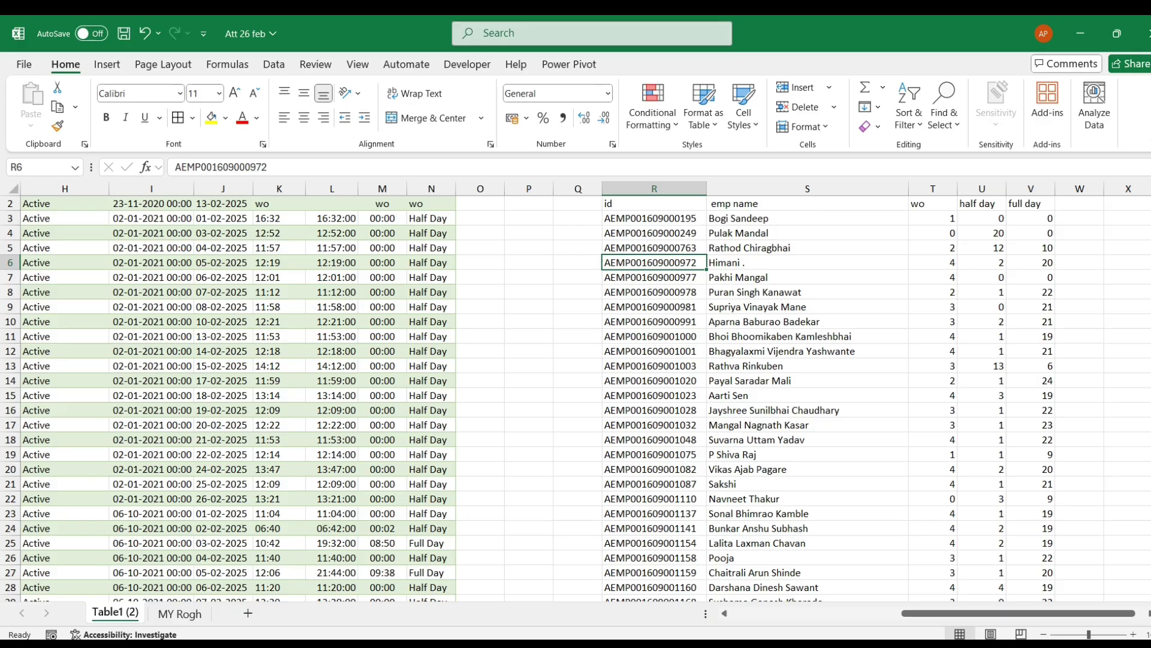
pyautogui.press('Right')
pyautogui.press('Right')
pyautogui.press('Right')
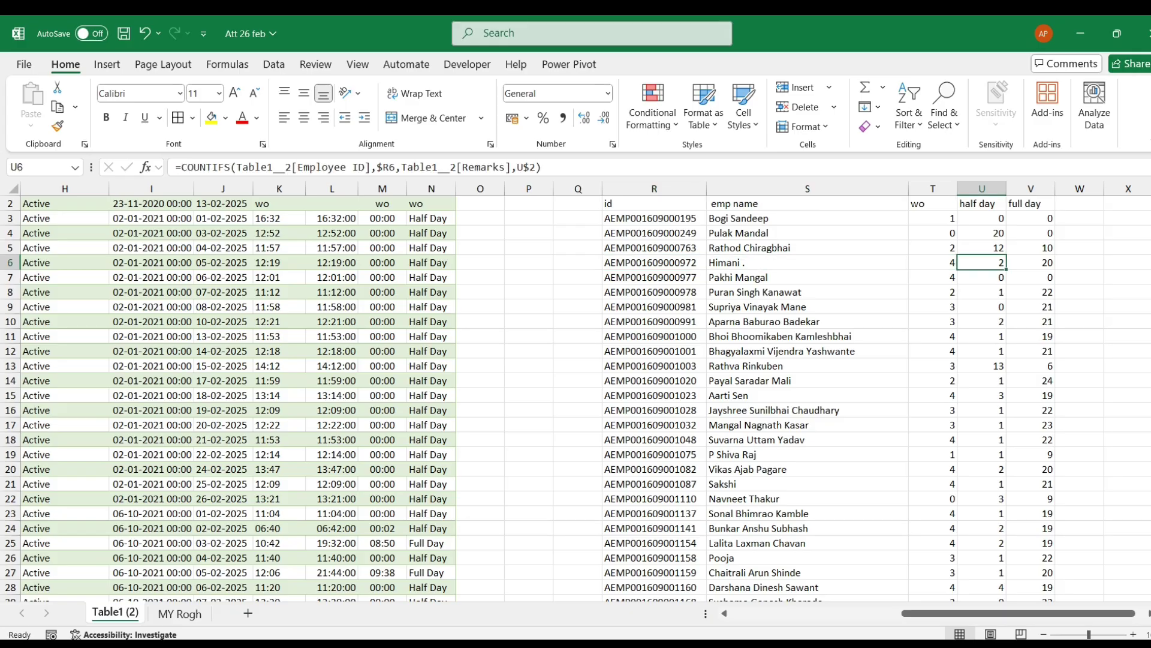
# Step: Review the wo, half day and full day COUNTIFS formulas in row 6, the MY Rogh sheet, and the first employee's ID and wo formula
pyautogui.press('Right')
pyautogui.press('Right')
pyautogui.press('Left')
pyautogui.press('Left')
pyautogui.press('Left')
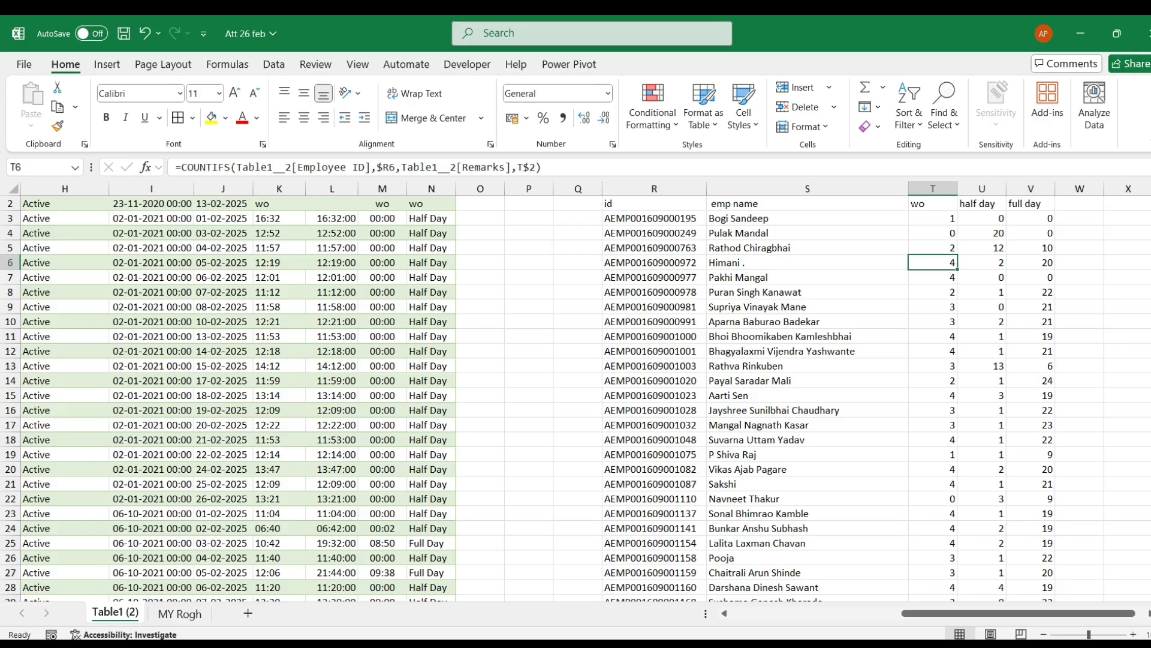
pyautogui.press('Right')
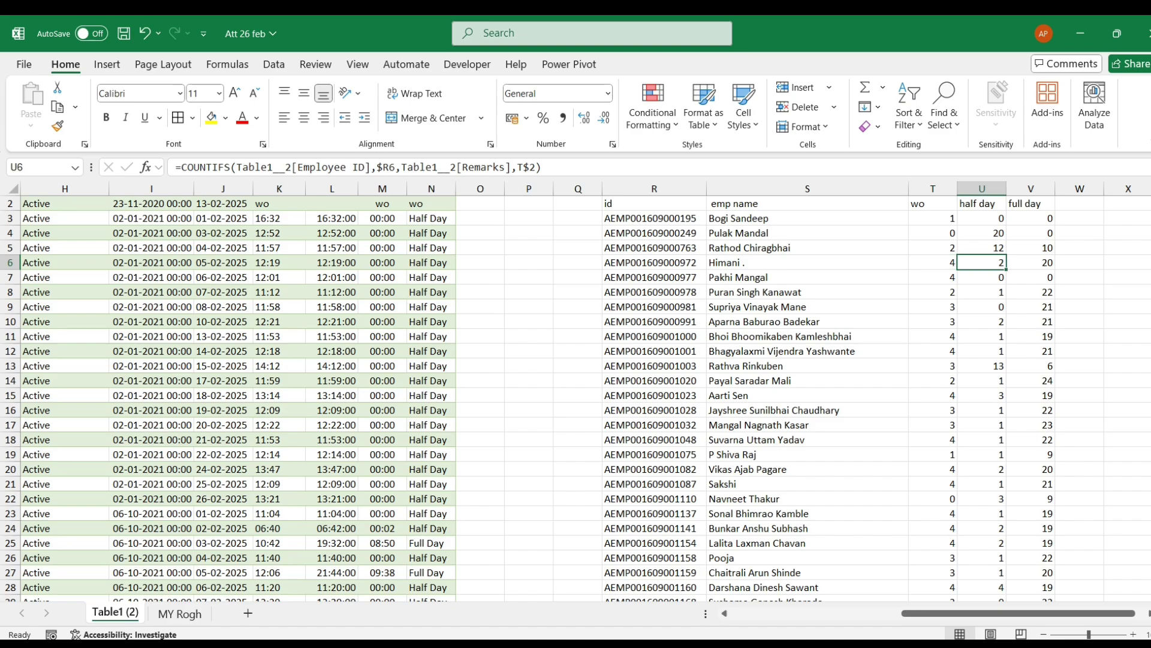
pyautogui.press('Right')
pyautogui.press('Left')
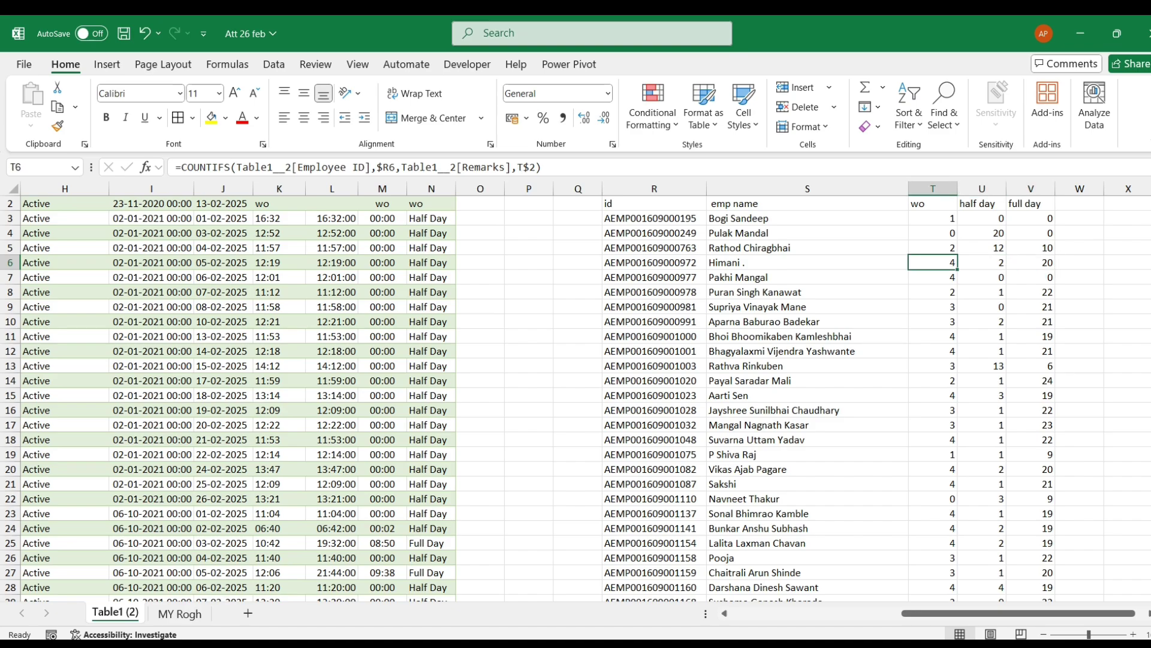
pyautogui.click(180, 613)
pyautogui.click(115, 612)
pyautogui.click(662, 219)
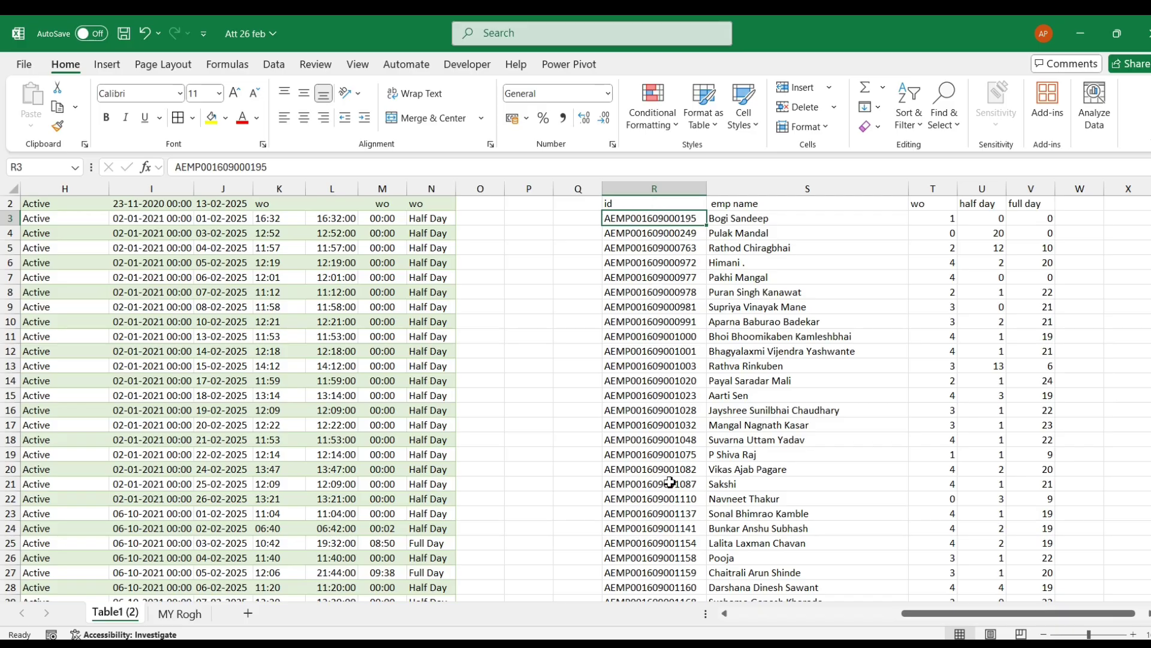
pyautogui.click(930, 222)
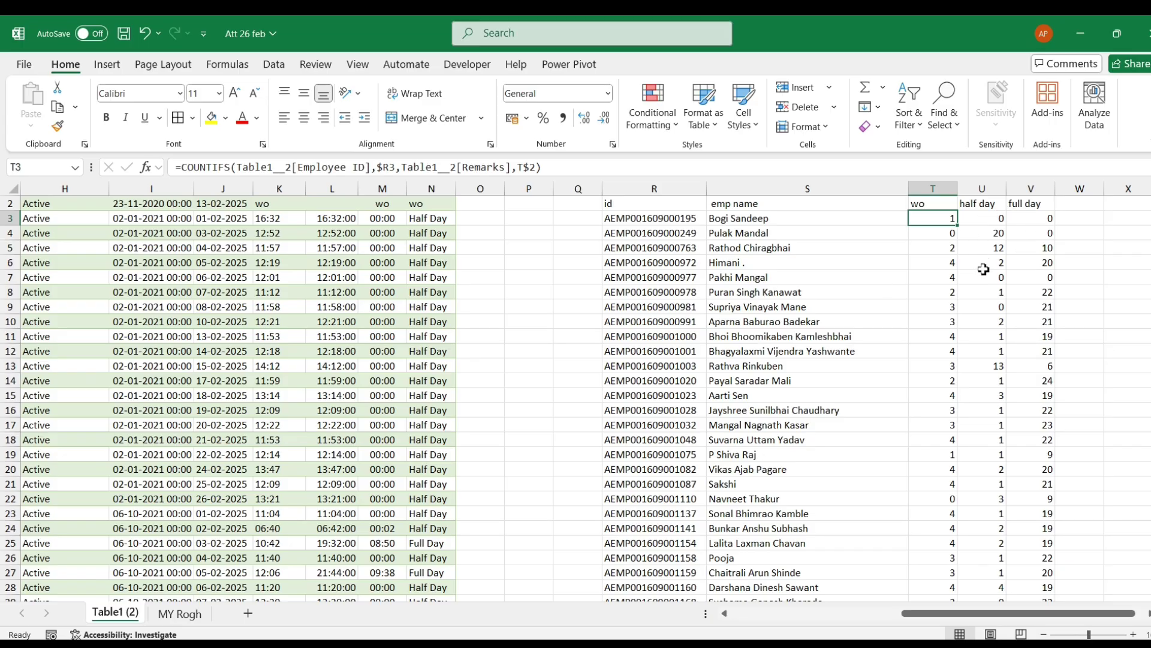
# Step: Move past the first employee's counts to the empty cell W3 and save the Att 26 feb workbook
pyautogui.press('Right')
pyautogui.press('Right')
pyautogui.press('Right')
pyautogui.hotkey('ctrl', 's')
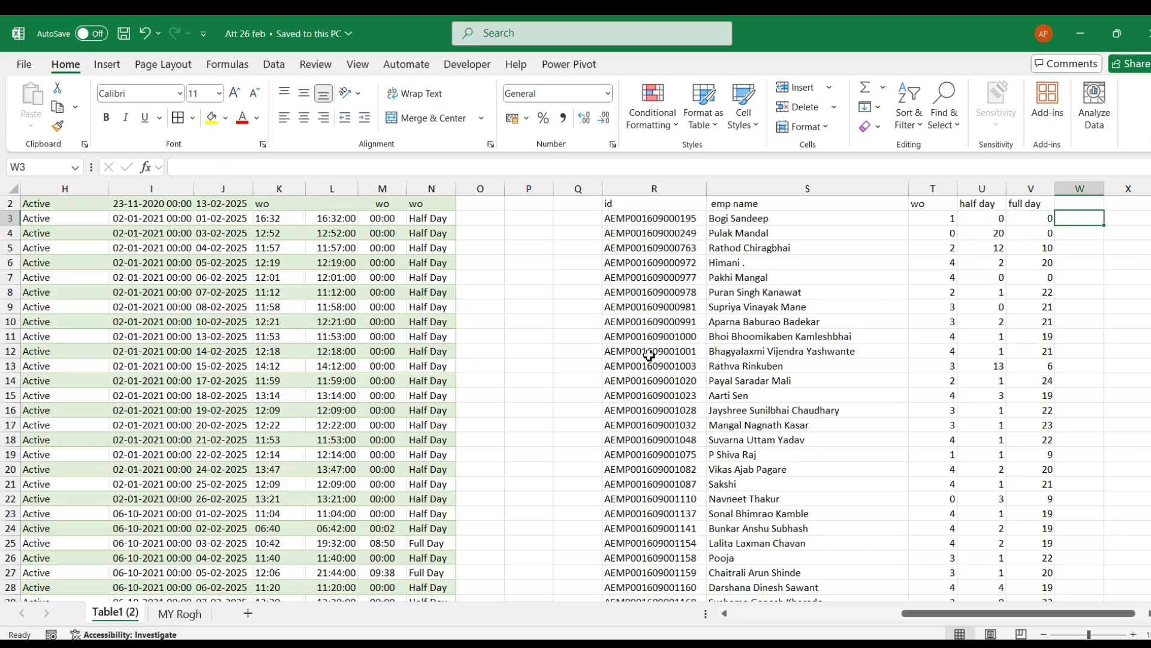